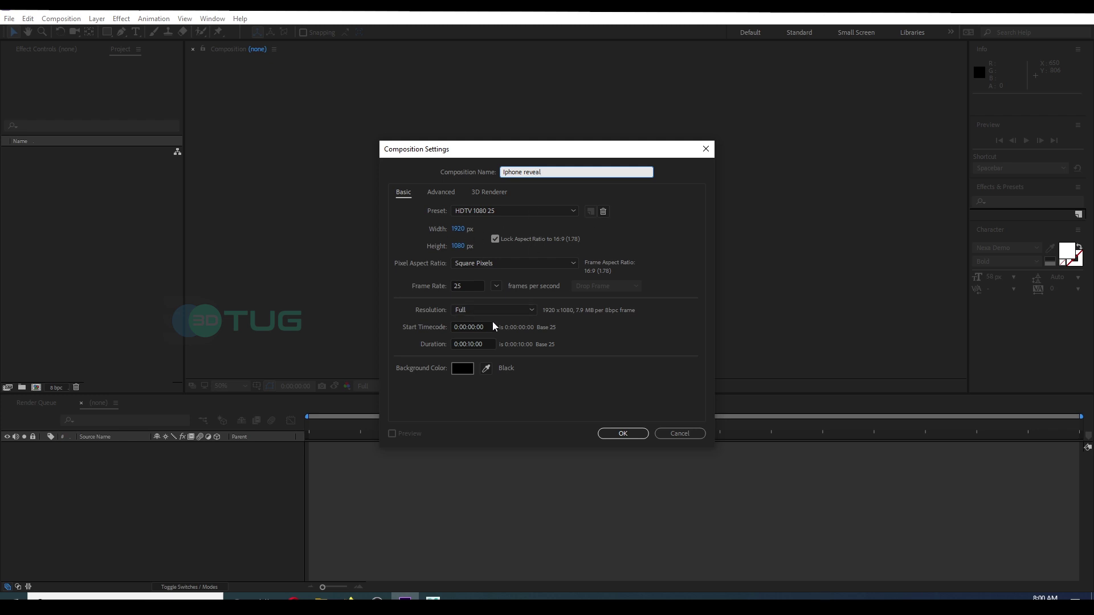
# Create the 1920 x 1080, 25 fps composition "Iphone reveal" lasting 10 seconds and add a full-size solid named Iphone reveal.
pyautogui.click(622, 434)
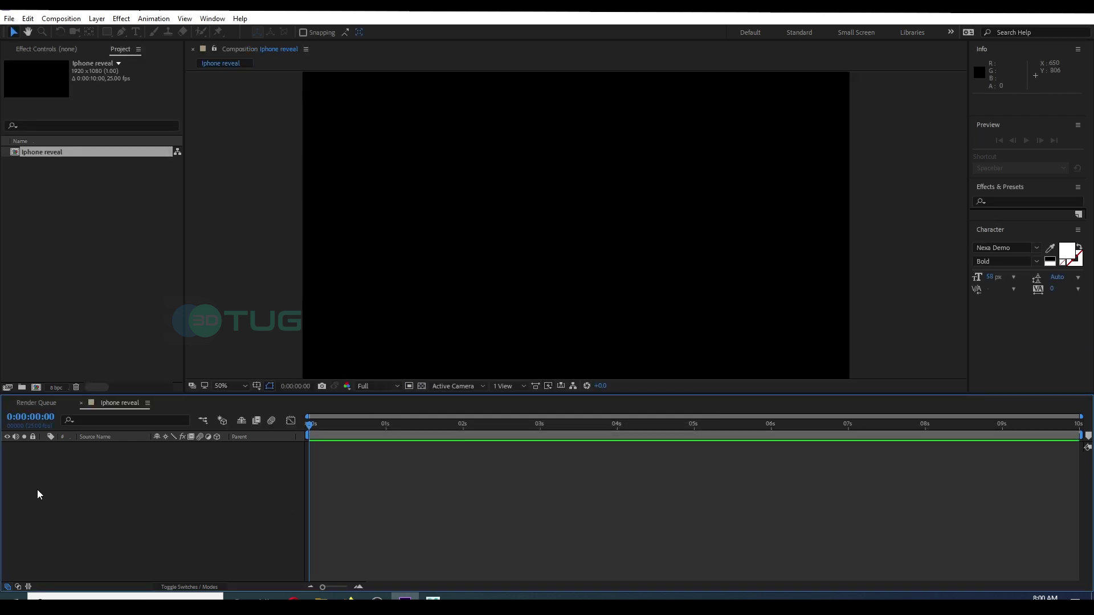
pyautogui.rightClick(102, 480)
pyautogui.moveTo(234, 357)
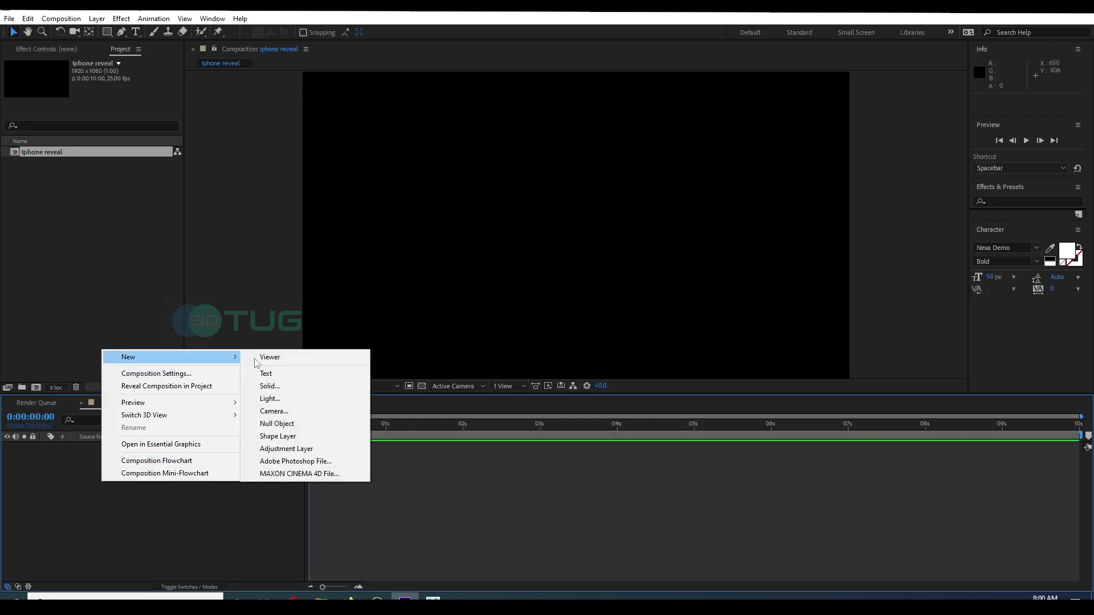
pyautogui.click(293, 384)
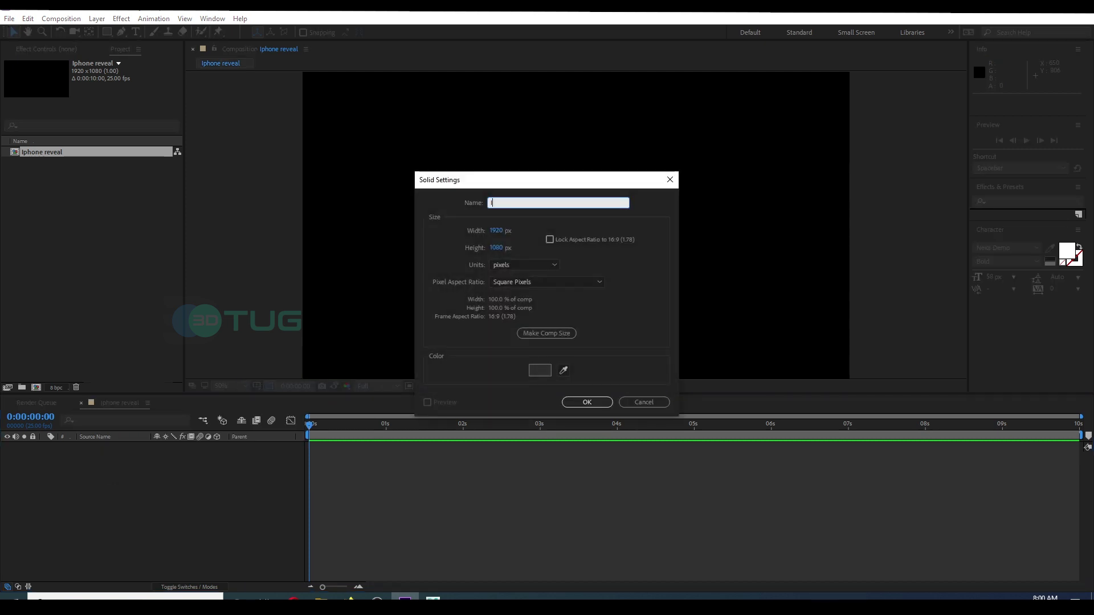
pyautogui.press('Return')
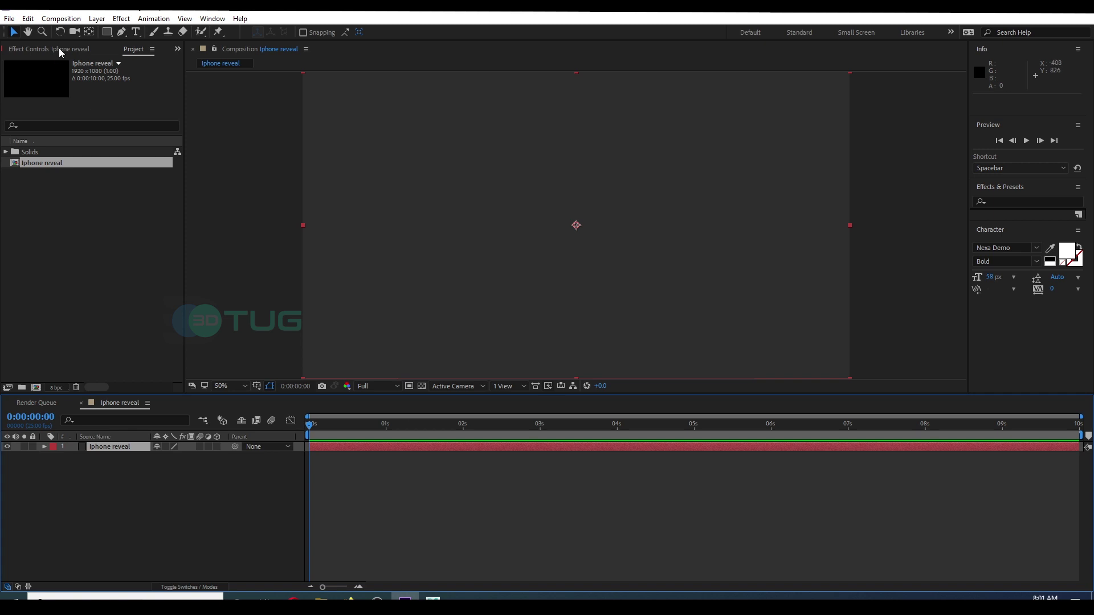
# Apply the Video Copilot Element effect to the Iphone reveal solid.
pyautogui.click(61, 50)
pyautogui.rightClick(80, 166)
pyautogui.moveTo(154, 490)
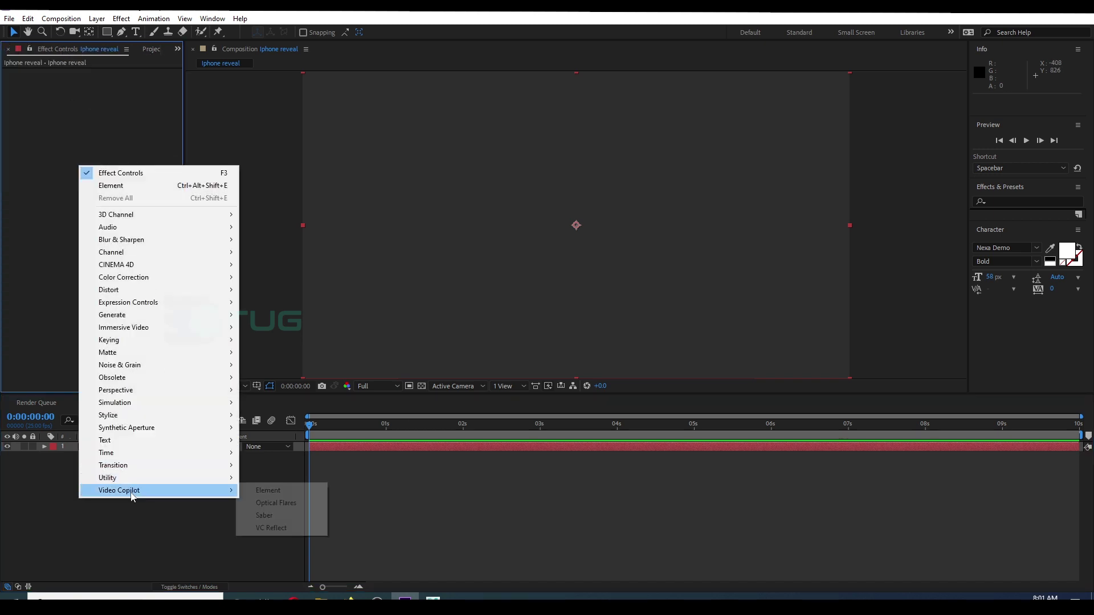
pyautogui.click(274, 494)
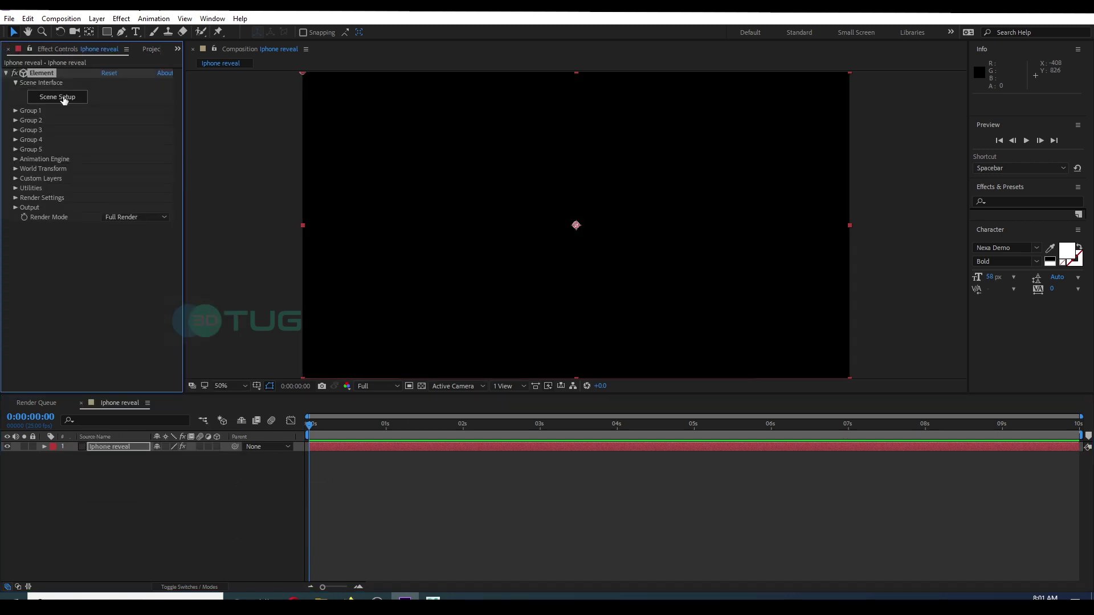
# Import "Iphone for AE.obj" into the Element scene, keeping the Physical Shader and Model Center alignment.
pyautogui.click(67, 95)
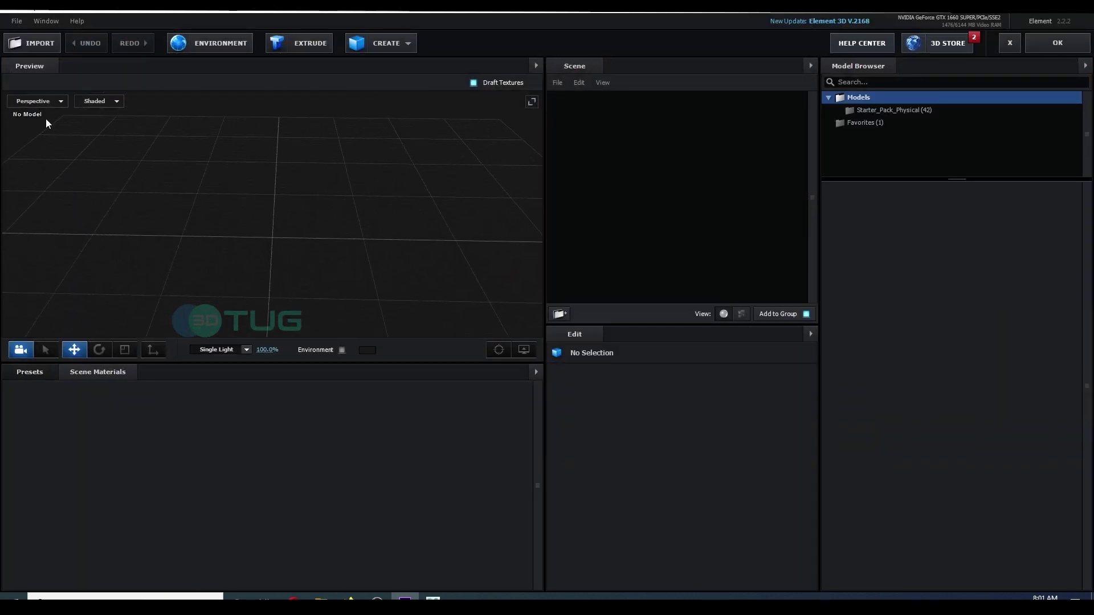
pyautogui.click(38, 43)
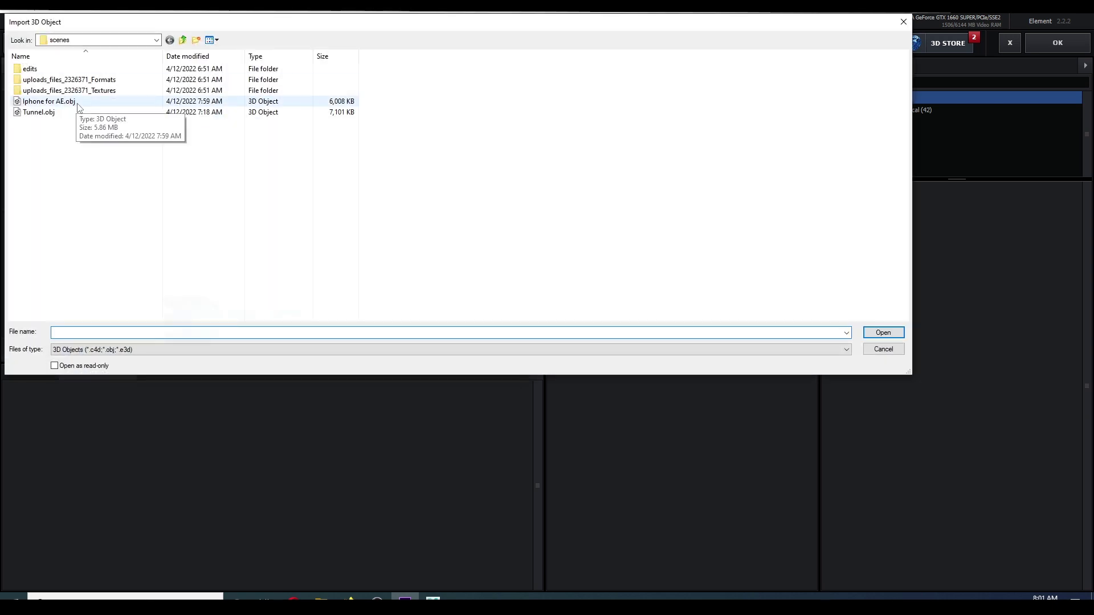
pyautogui.doubleClick(49, 102)
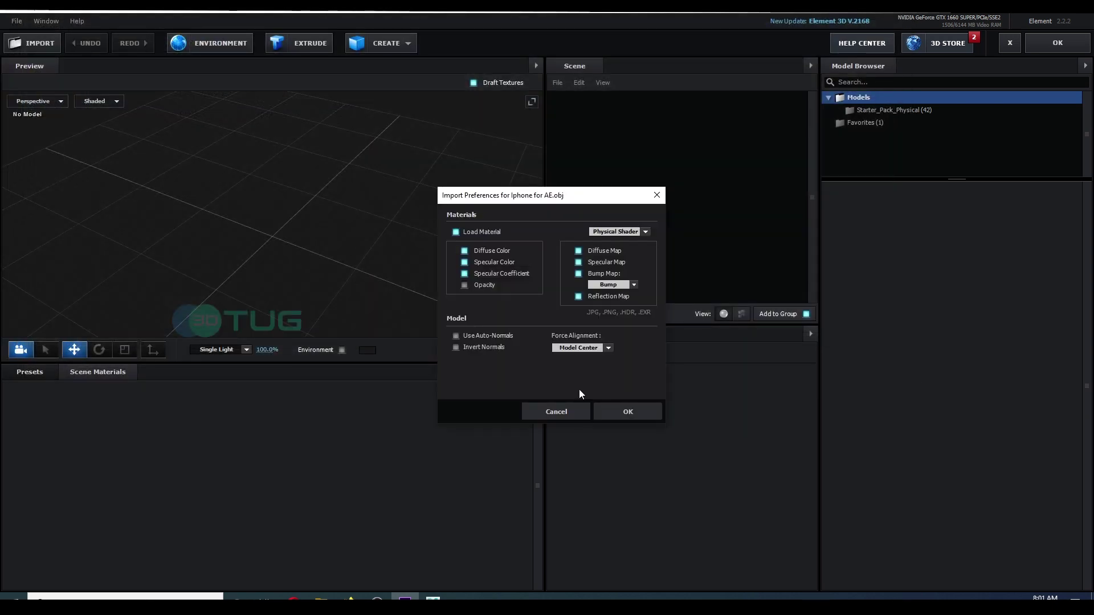
pyautogui.click(624, 409)
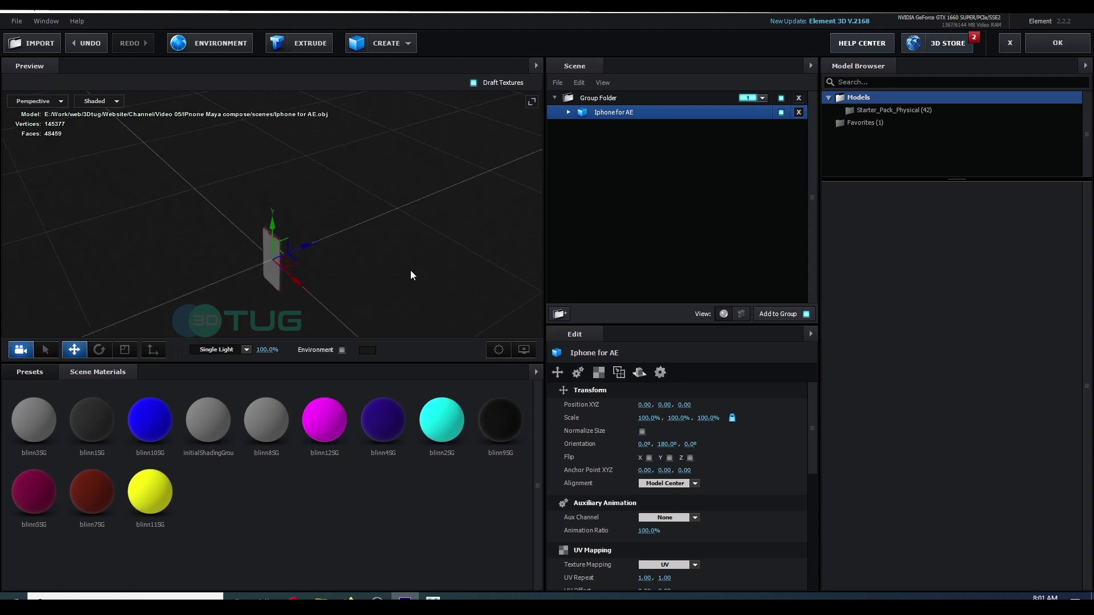
# Normalize the size of the imported iPhone model and expand its list of materials in the scene.
pyautogui.moveTo(393, 243); pyautogui.dragTo(439, 271)
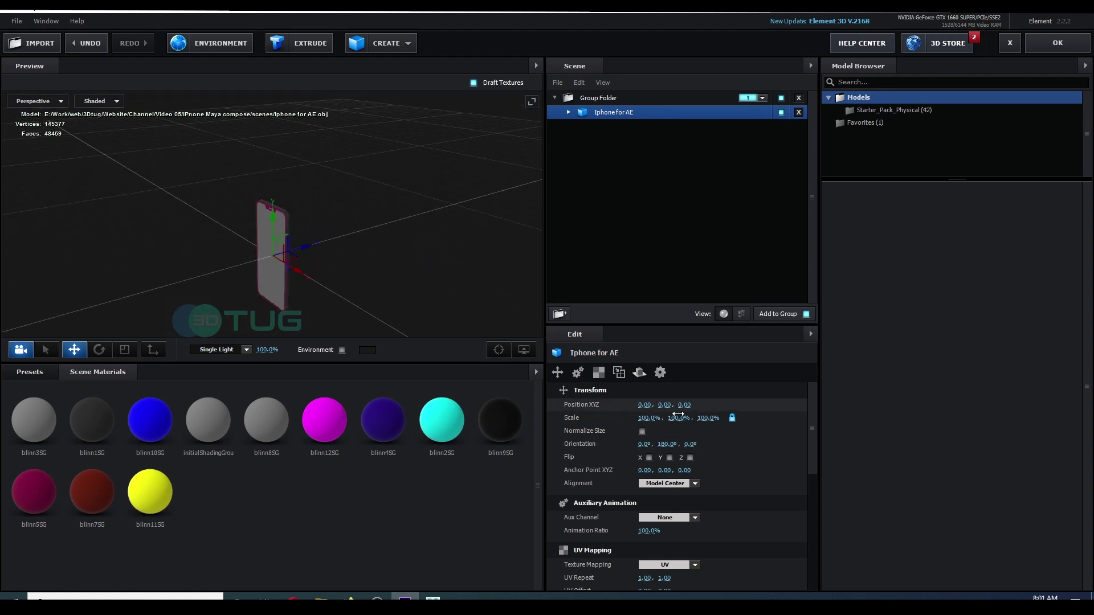
pyautogui.click(642, 432)
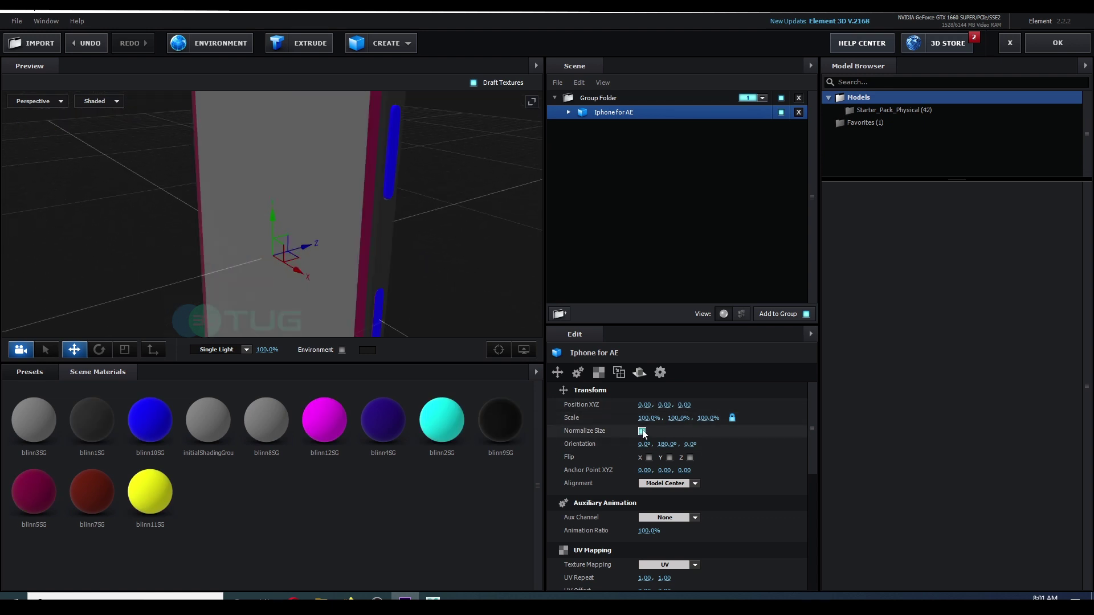
pyautogui.click(568, 112)
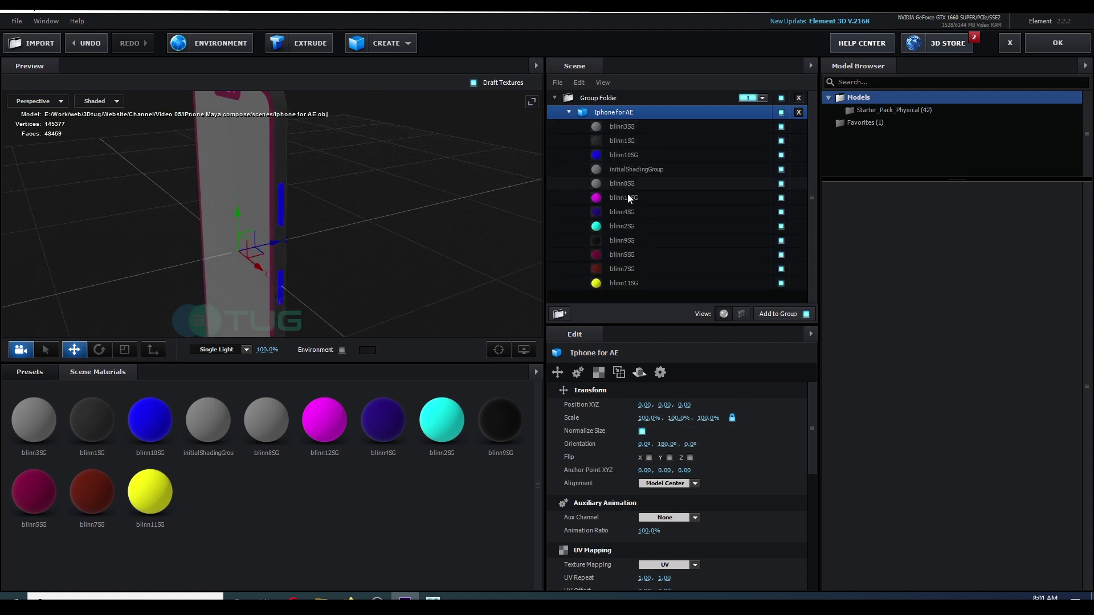
pyautogui.moveTo(394, 214); pyautogui.dragTo(392, 271)
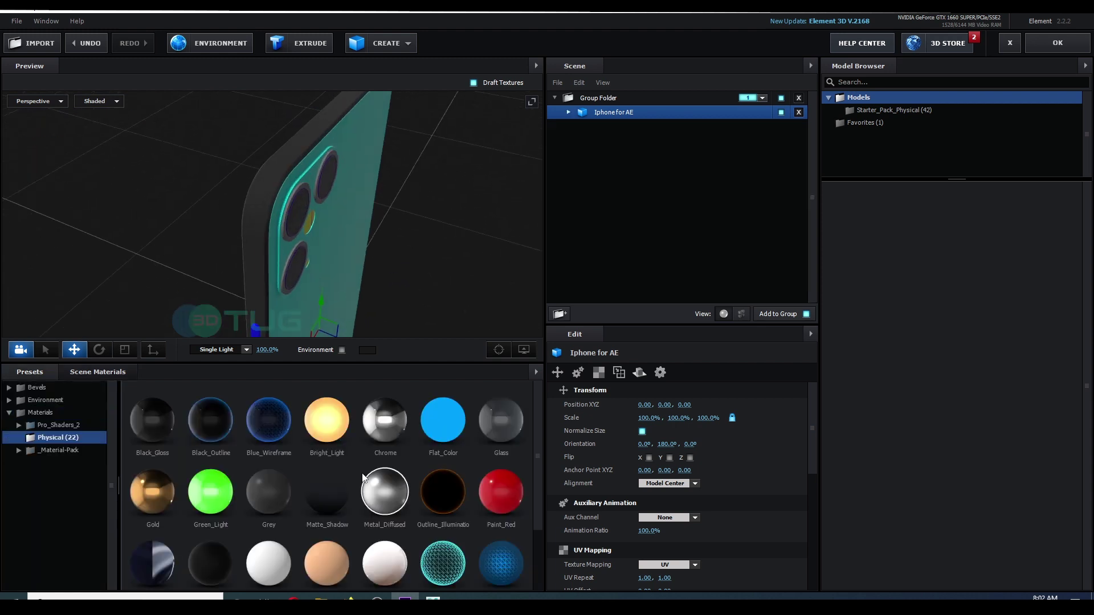
# Give the rear camera lenses a black Colored Glass material with 41% specular and 13% environment multiplier, and accept the scene.
pyautogui.moveTo(376, 250); pyautogui.dragTo(207, 262)
pyautogui.scroll(5, 223, 227)
pyautogui.click(204, 266)
pyautogui.click(781, 240)
pyautogui.scroll(3, 228, 256)
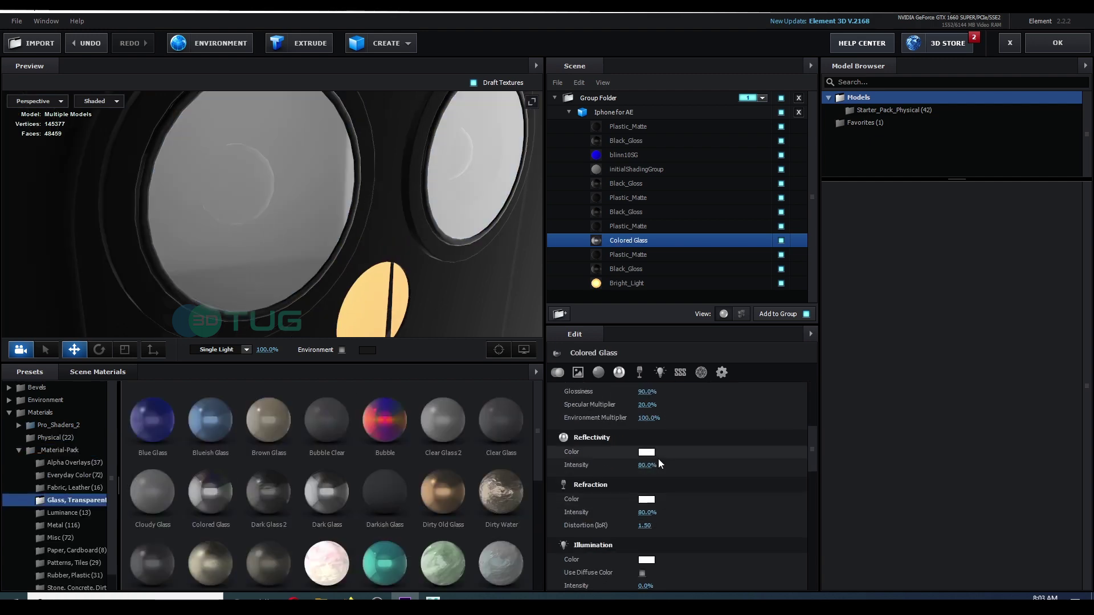
pyautogui.scroll(-5, 658, 460)
pyautogui.click(678, 406)
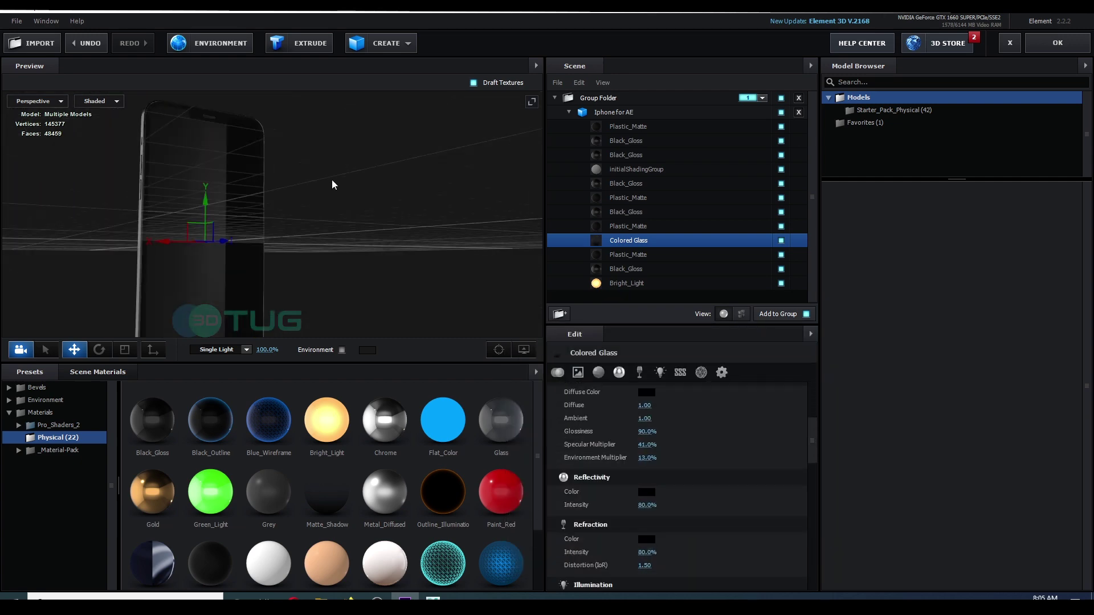
pyautogui.moveTo(332, 181)
pyautogui.mouseDown()
pyautogui.moveTo(383, 207)
pyautogui.moveTo(350, 203)
pyautogui.moveTo(401, 205)
pyautogui.moveTo(325, 209)
pyautogui.moveTo(333, 211)
pyautogui.moveTo(258, 197)
pyautogui.moveTo(333, 199)
pyautogui.moveTo(329, 214)
pyautogui.moveTo(313, 162)
pyautogui.moveTo(330, 201)
pyautogui.mouseUp()
pyautogui.click(1072, 47)
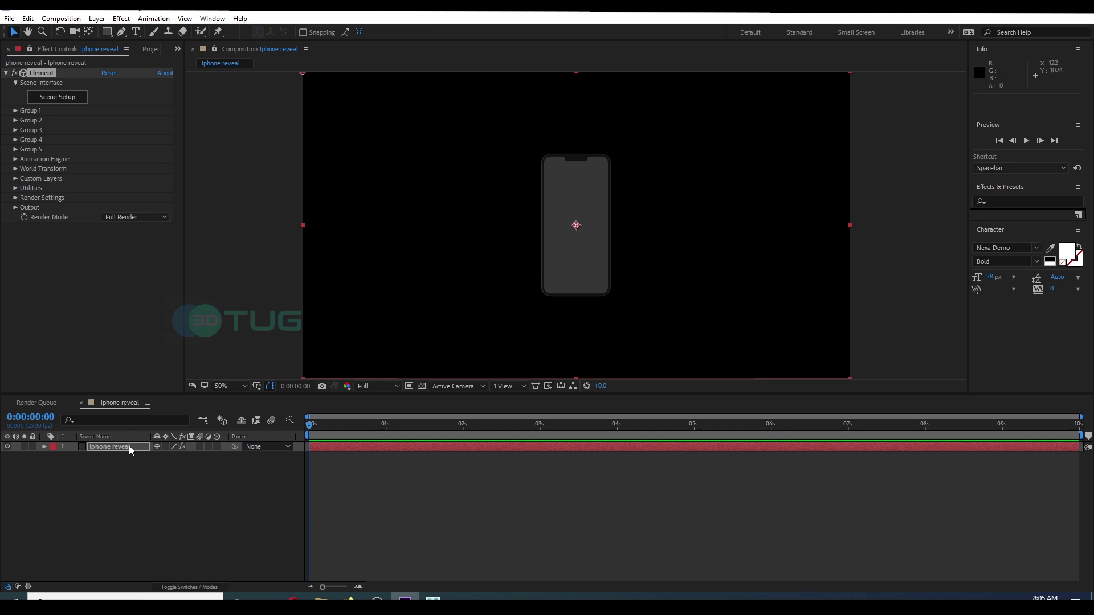
# Add a two-node camera with the 50mm preset and move it closer to the phone.
pyautogui.rightClick(107, 486)
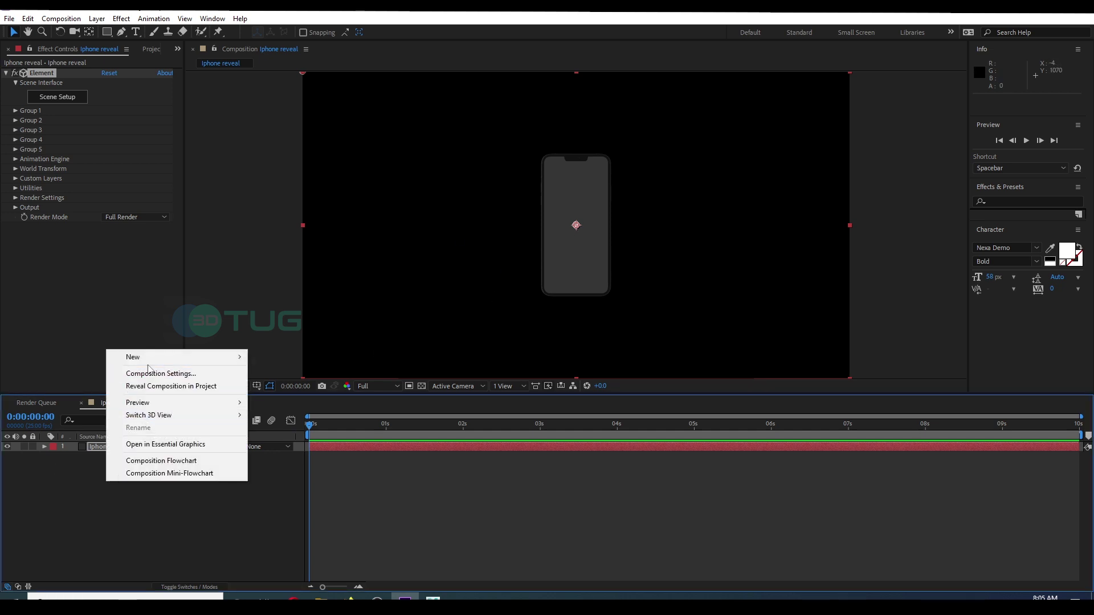
pyautogui.moveTo(149, 357)
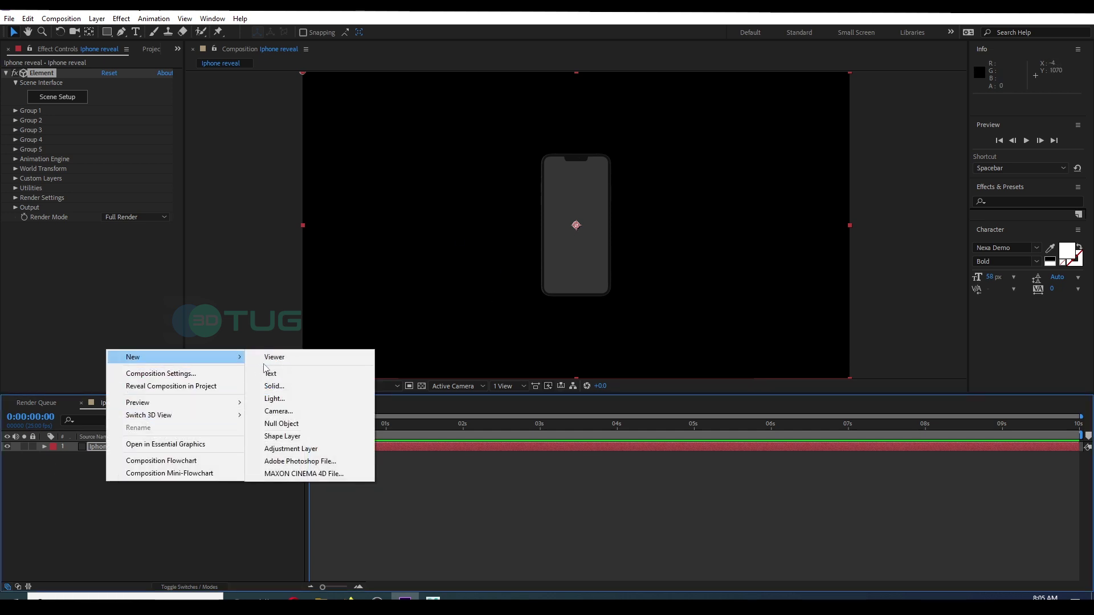
pyautogui.click(279, 411)
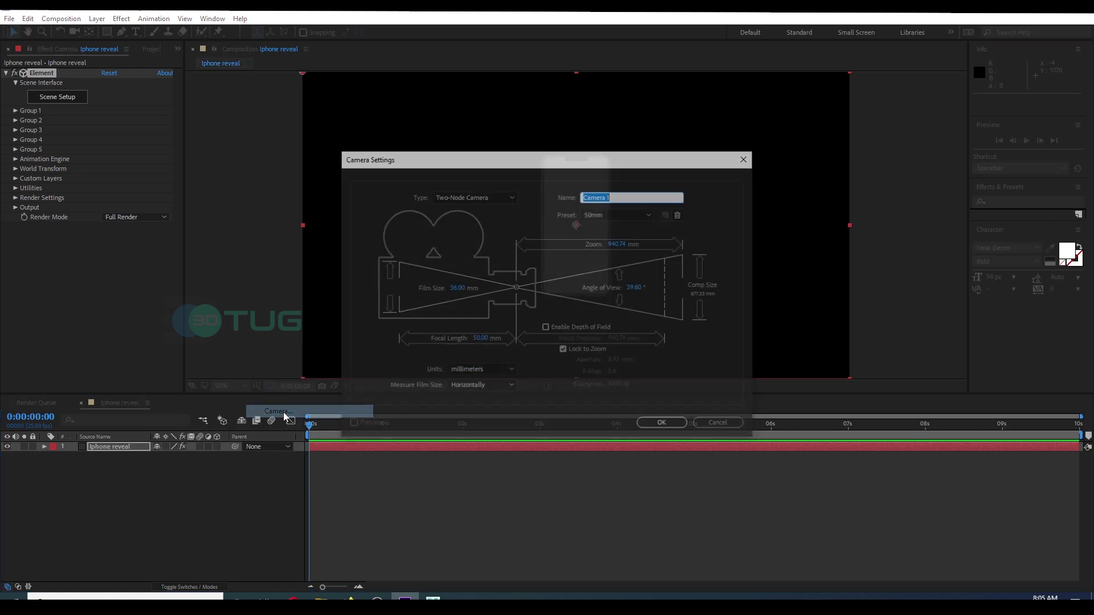
pyautogui.click(663, 424)
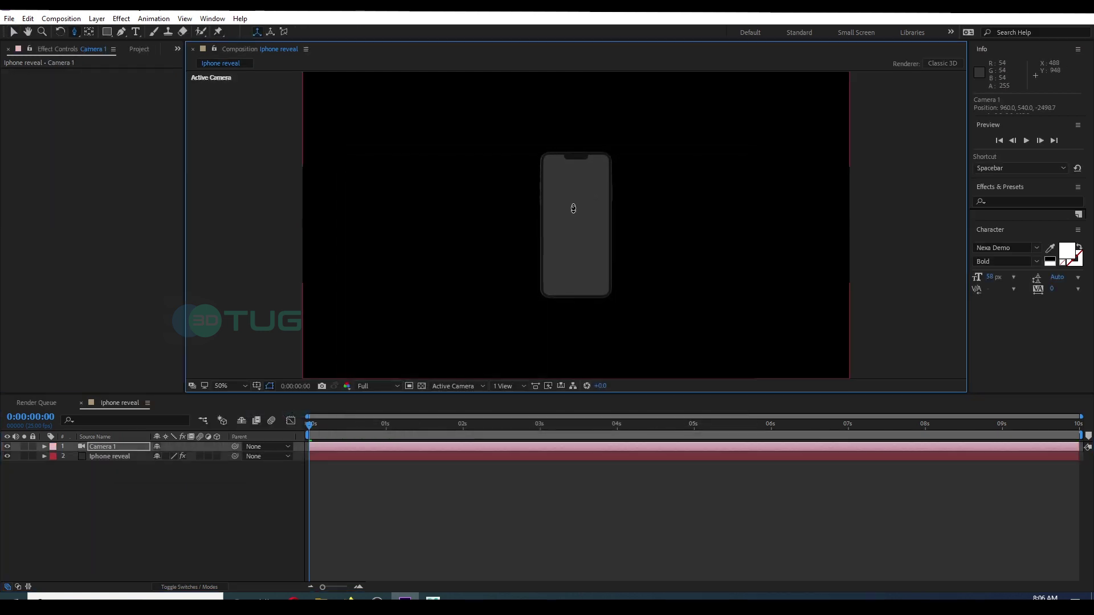
pyautogui.moveTo(573, 208)
pyautogui.mouseDown()
pyautogui.moveTo(579, 280)
pyautogui.moveTo(584, 192)
pyautogui.mouseUp()
pyautogui.moveTo(585, 242); pyautogui.dragTo(559, 272)
# Add a 1920 x 1080 solid named BG and place it beneath all other layers.
pyautogui.rightClick(96, 497)
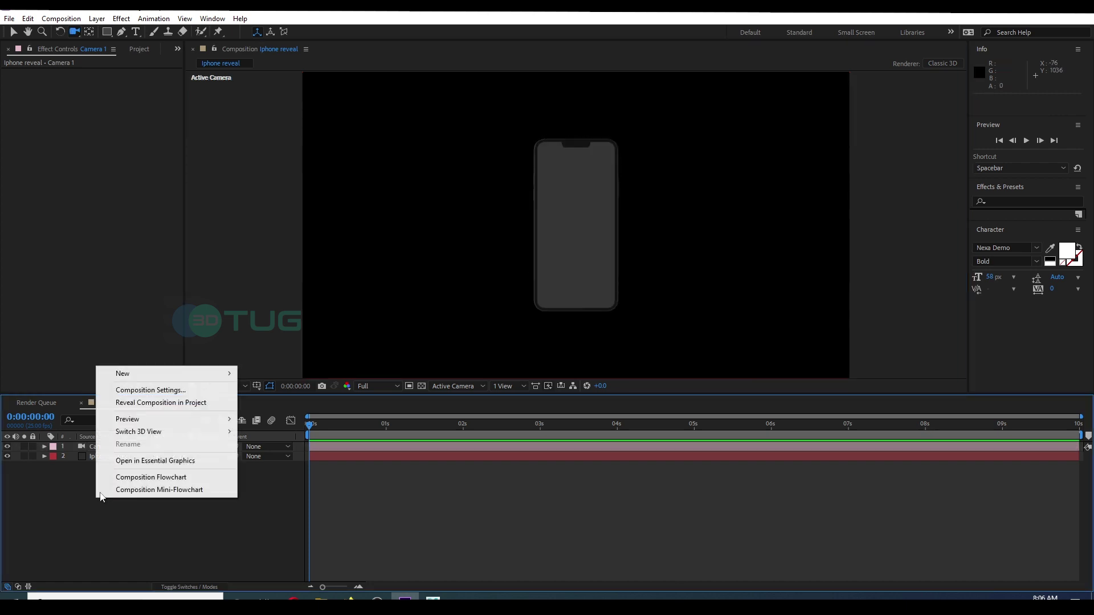
pyautogui.moveTo(188, 373)
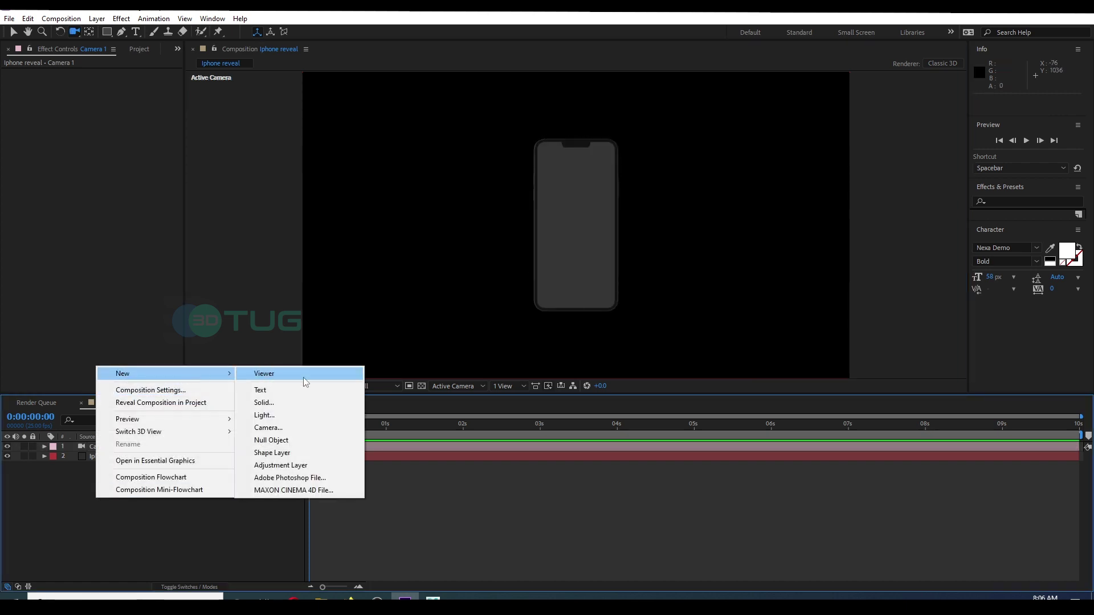
pyautogui.click(282, 406)
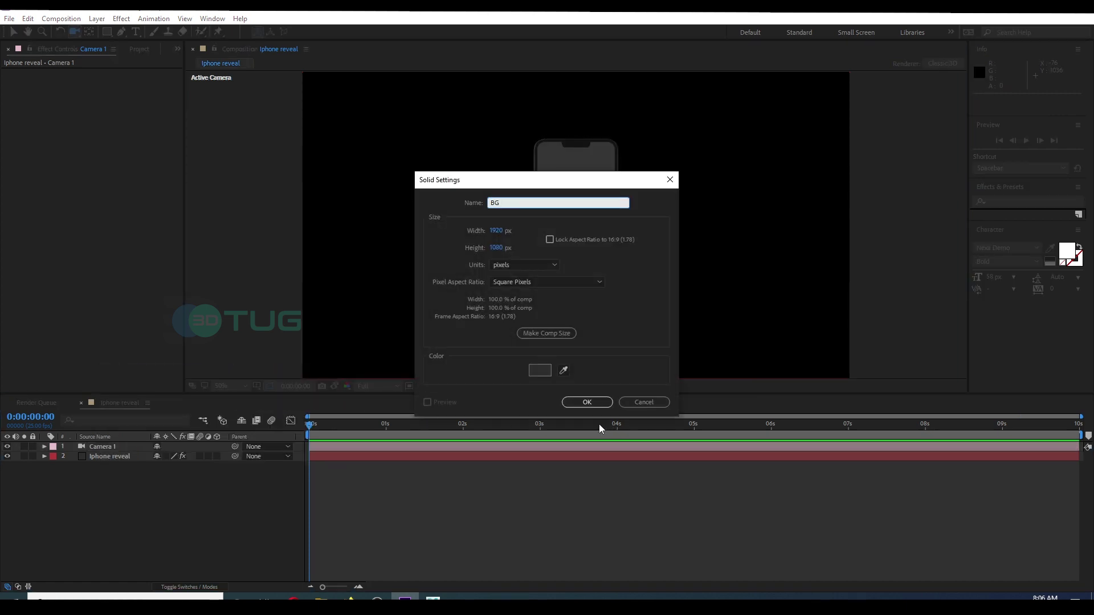
pyautogui.write('BG')
pyautogui.click(587, 402)
pyautogui.hotkey('ctrl', 'shift', '[')
# Apply a radial Gradient Ramp to BG, dark blue behind the phone fading to black, and spread it wide across the frame.
pyautogui.rightClick(87, 181)
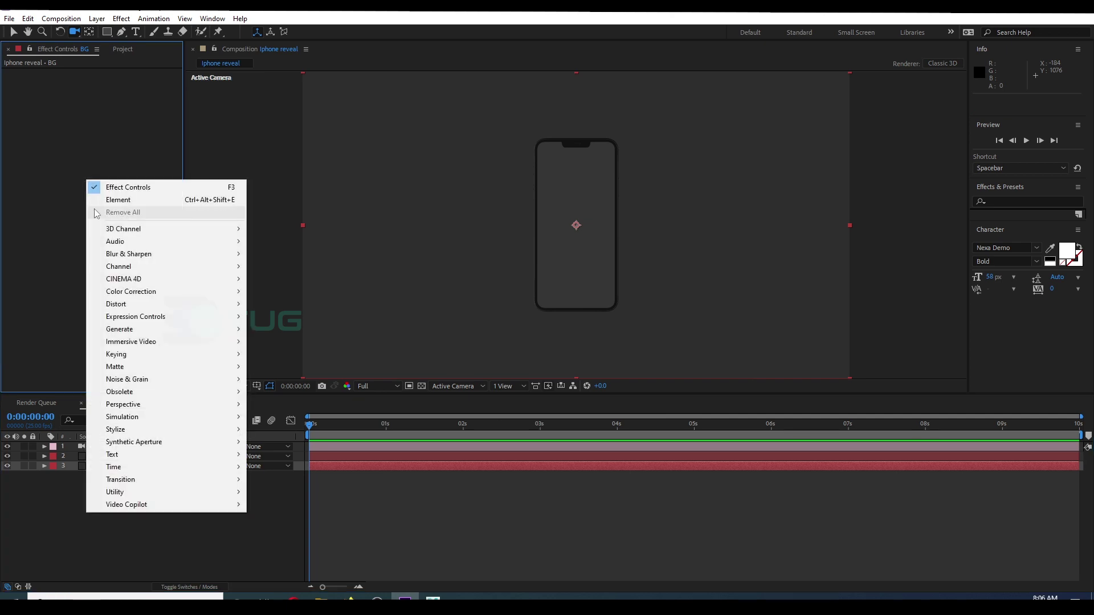
pyautogui.moveTo(171, 329)
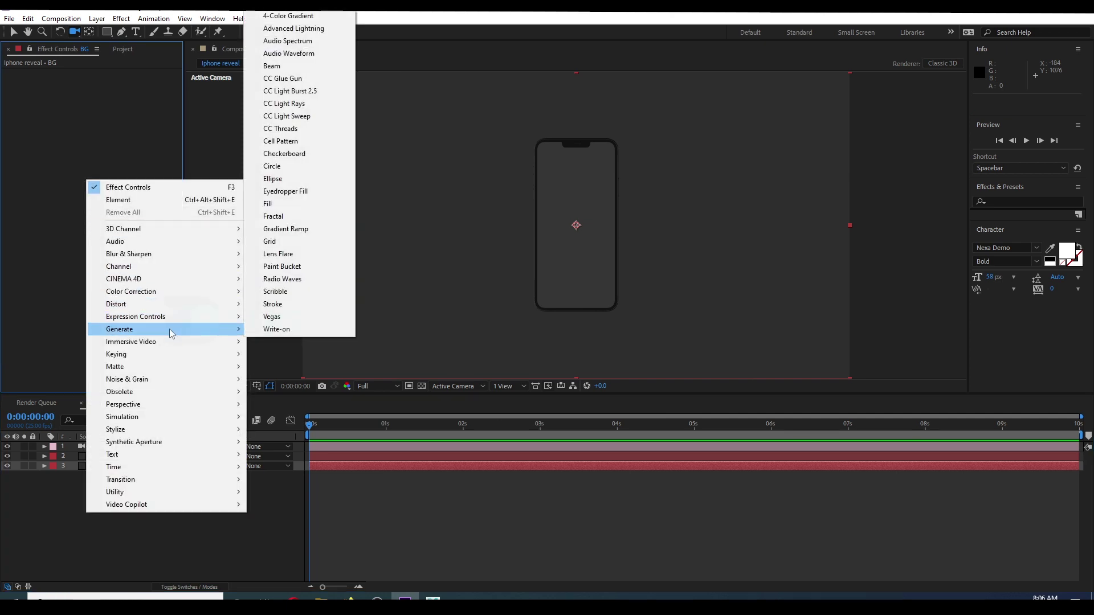
pyautogui.click(297, 229)
pyautogui.click(134, 122)
pyautogui.click(139, 146)
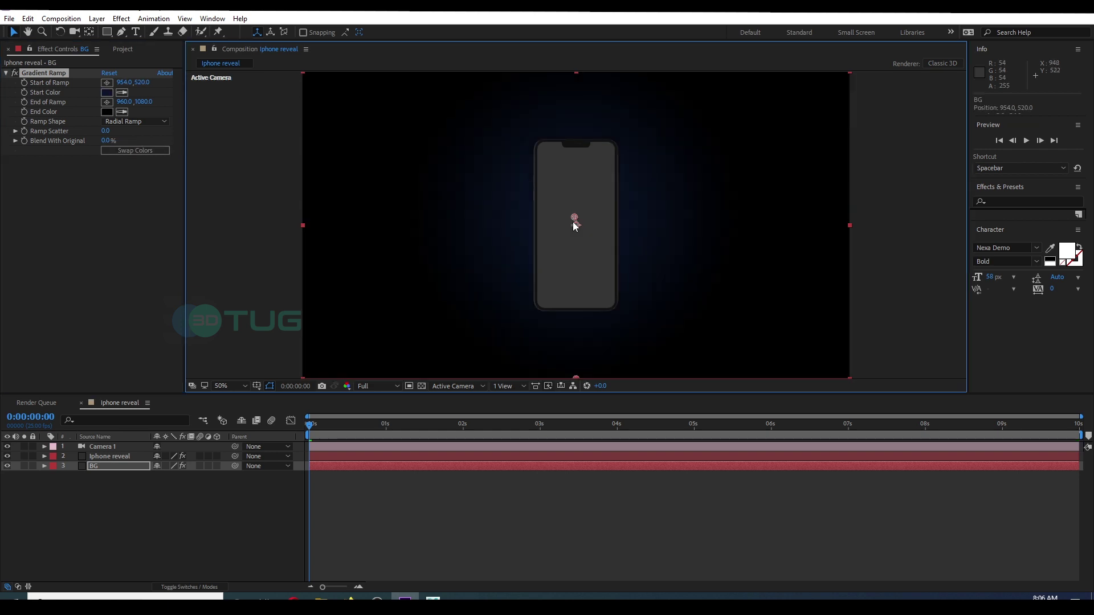
pyautogui.moveTo(574, 225); pyautogui.dragTo(315, 295)
# Reopen the Element scene of the Iphone reveal layer and import "Tunnel.obj" with the default import preferences.
pyautogui.click(112, 454)
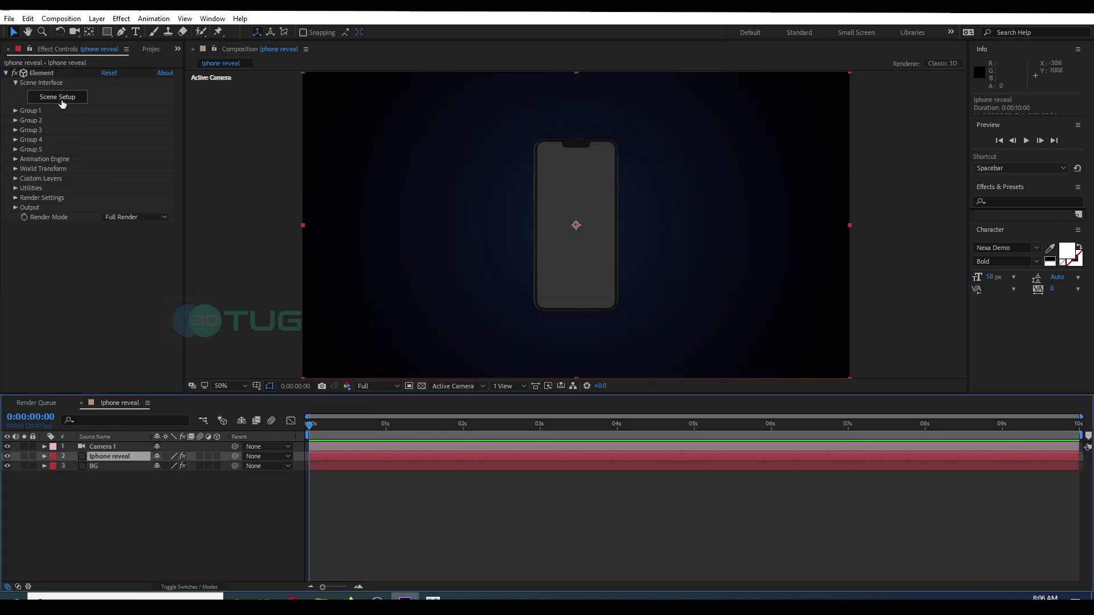
pyautogui.click(65, 98)
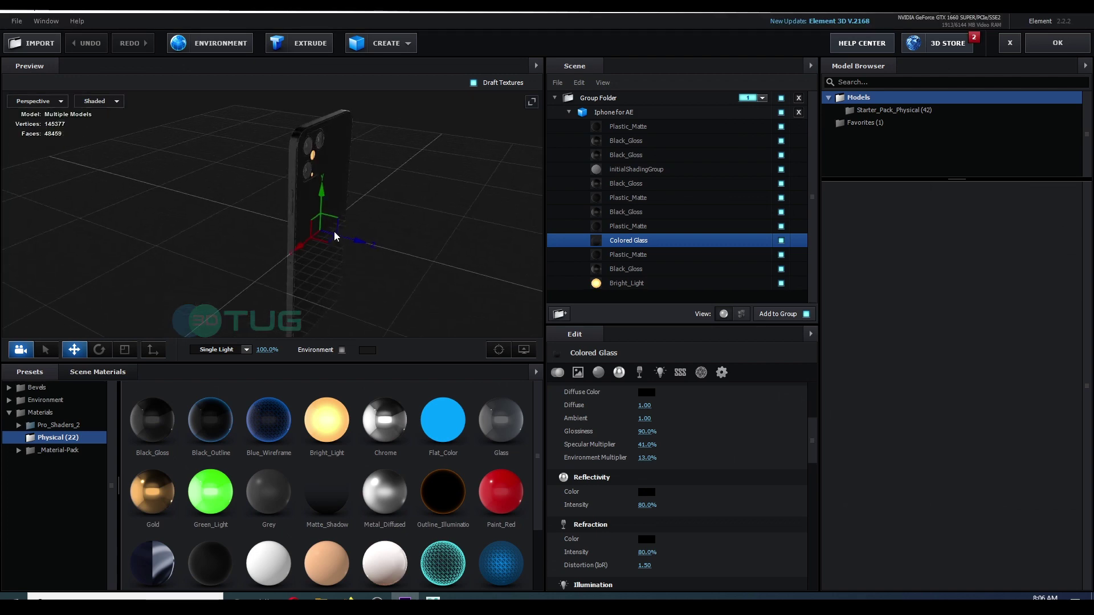
pyautogui.moveTo(335, 232); pyautogui.dragTo(240, 178)
pyautogui.click(24, 45)
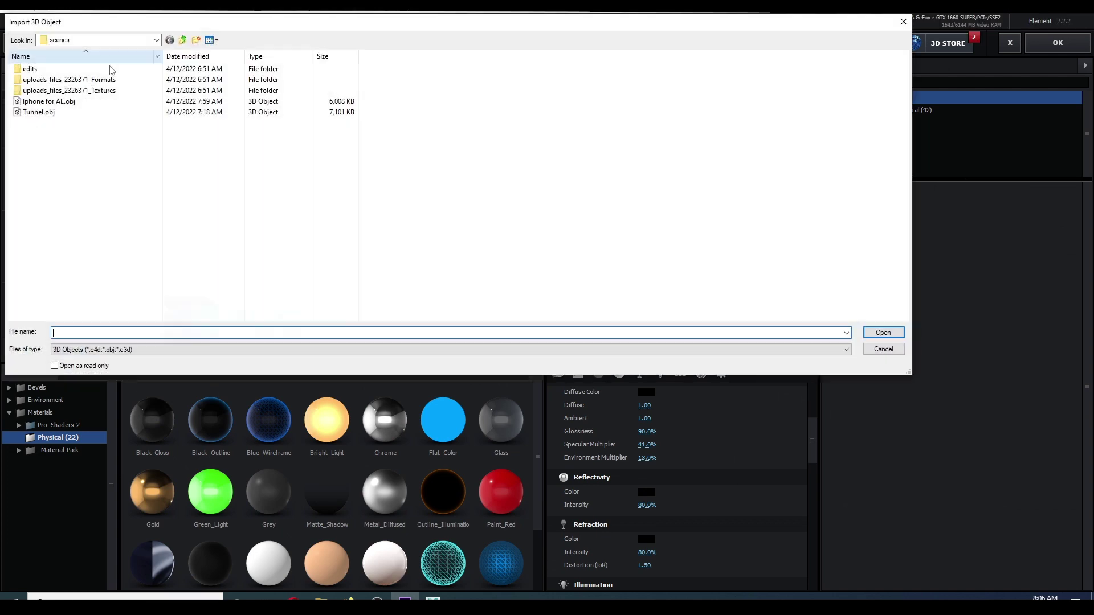
pyautogui.doubleClick(52, 114)
pyautogui.click(613, 411)
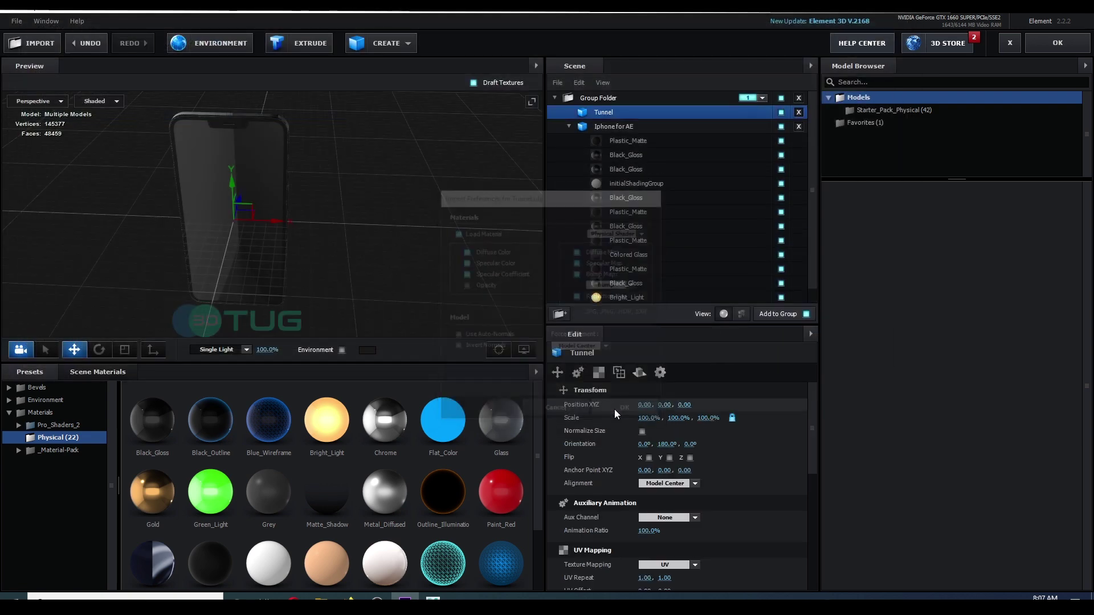
# Normalize the Tunnel model's size and set its uniform scale to 1350% so it surrounds the phone.
pyautogui.scroll(8, 393, 208)
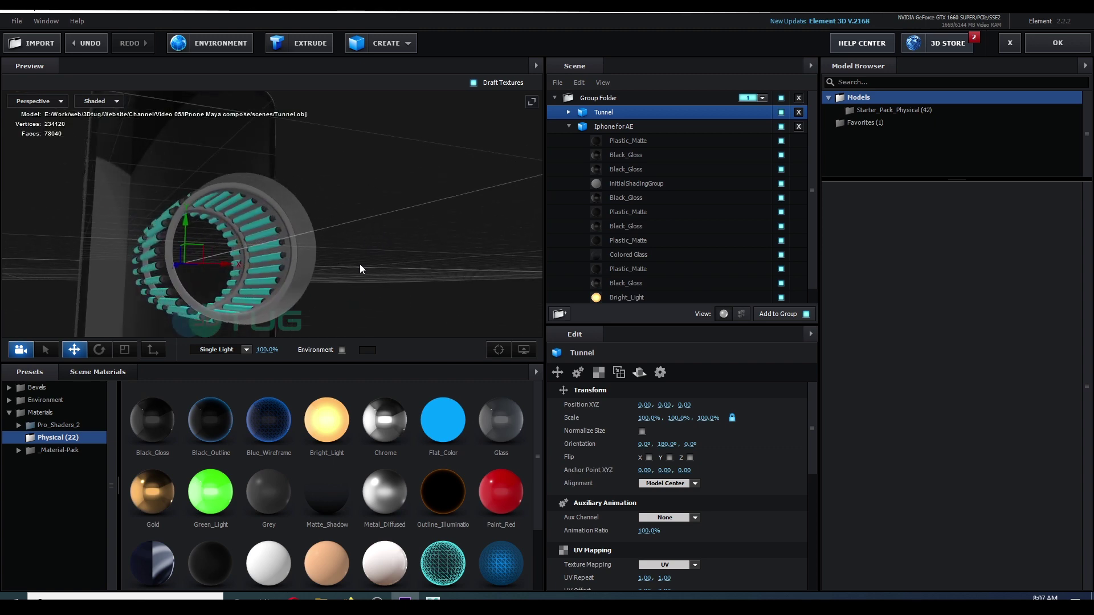
pyautogui.moveTo(357, 264); pyautogui.dragTo(531, 232)
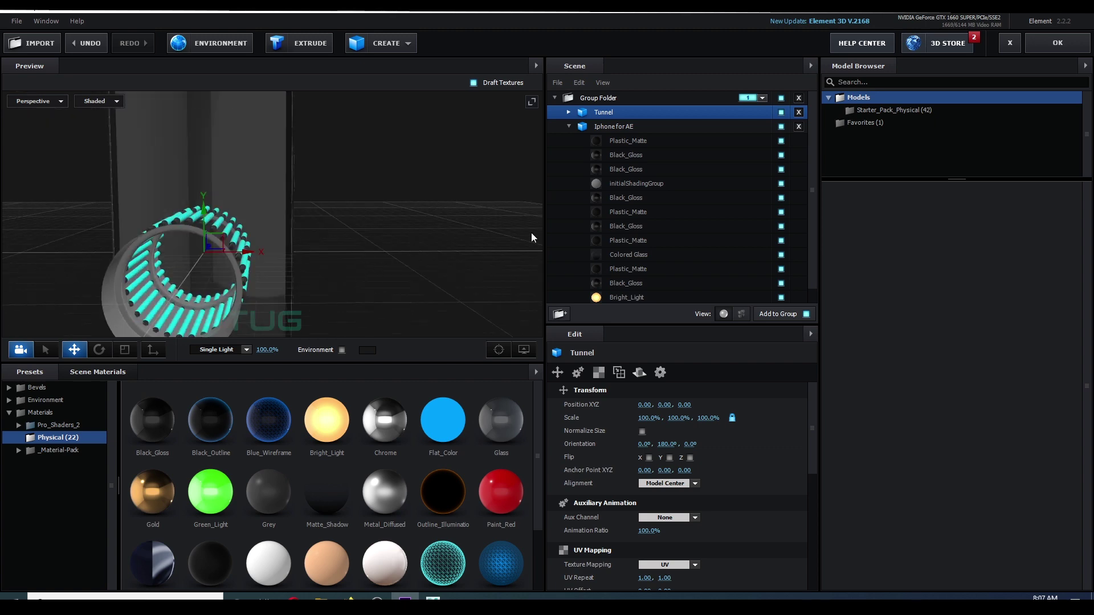
pyautogui.click(642, 431)
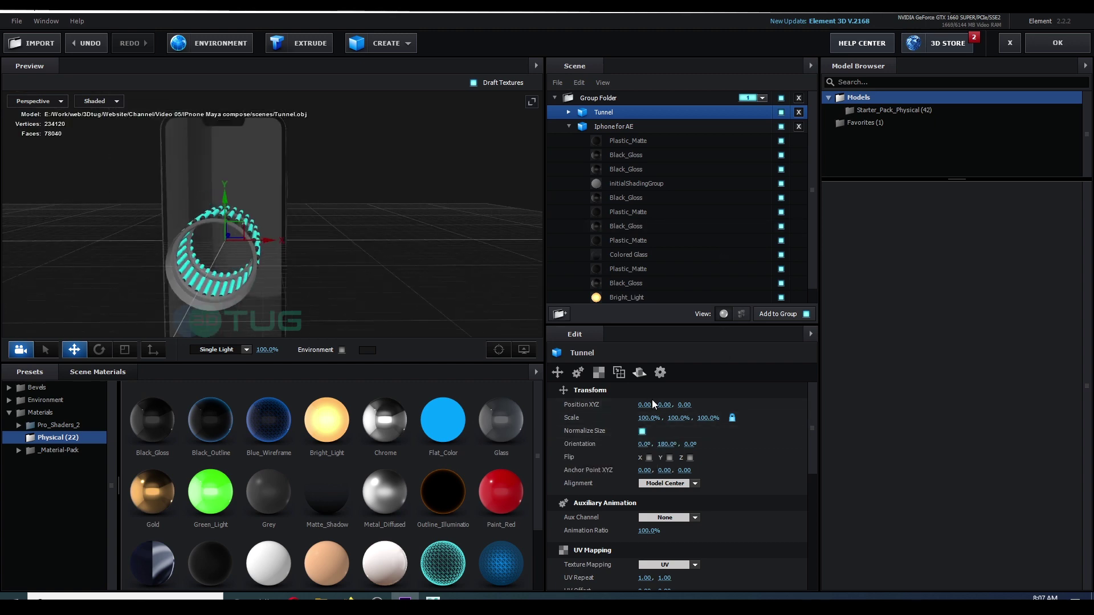
pyautogui.click(673, 418)
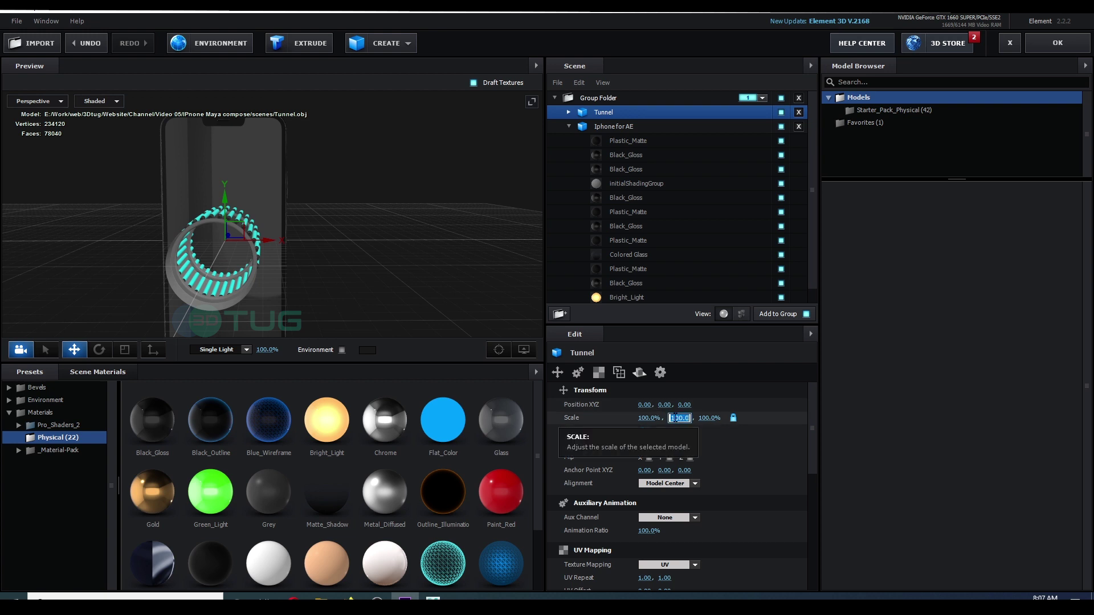
pyautogui.write('350')
pyautogui.press('Return')
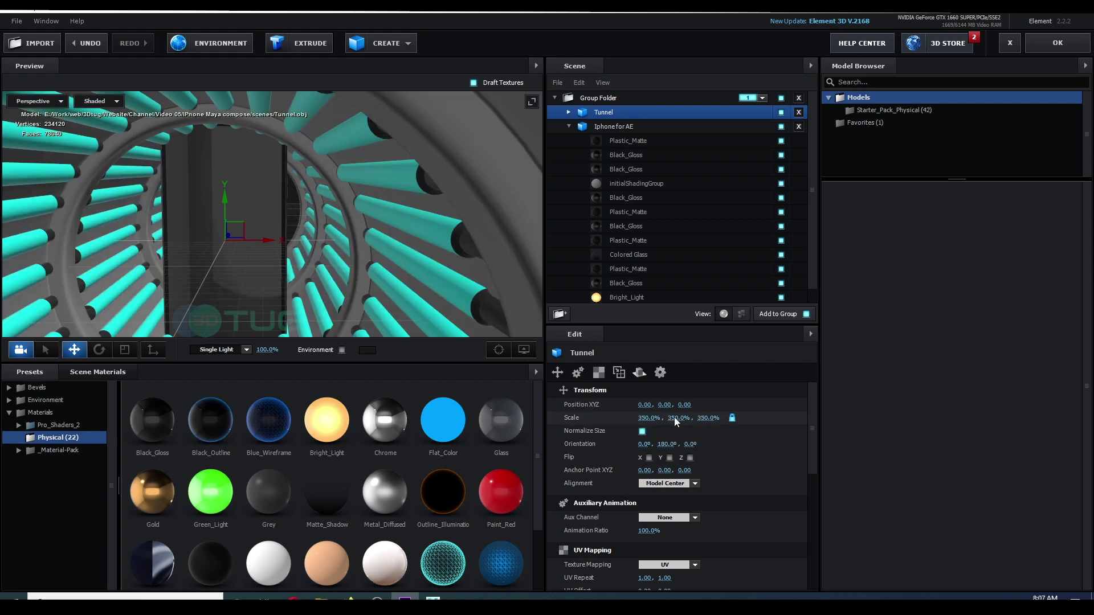
pyautogui.click(674, 417)
pyautogui.write('550')
pyautogui.press('Return')
pyautogui.click(676, 419)
pyautogui.write('1350')
pyautogui.press('Return')
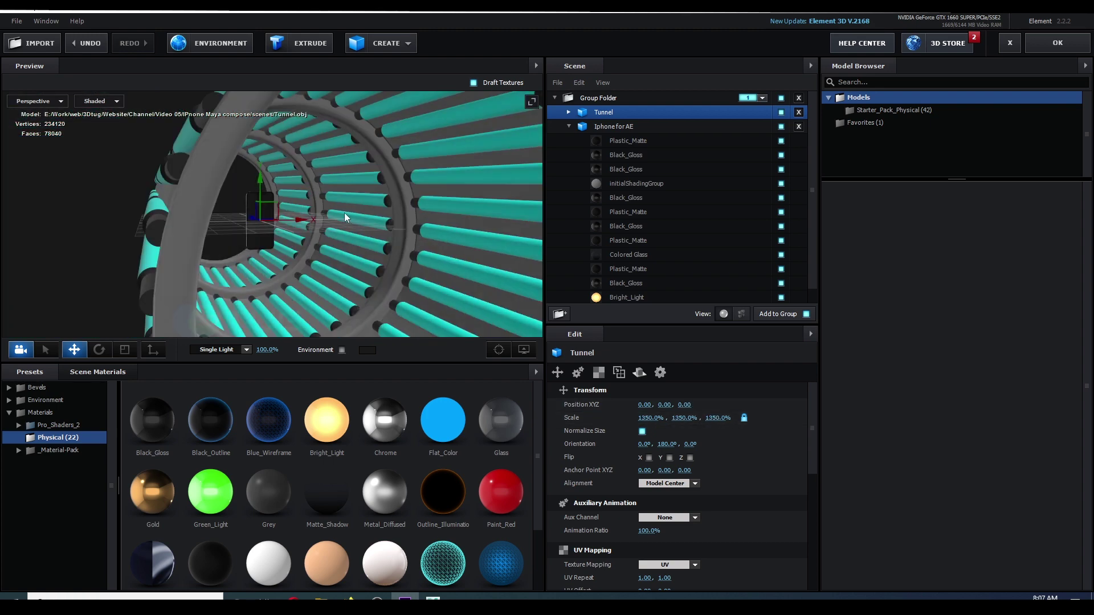
# Select the tunnel's wall material blinn3SG and browse the Metal presets of the _Material-Pack folder.
pyautogui.moveTo(313, 217); pyautogui.dragTo(121, 255)
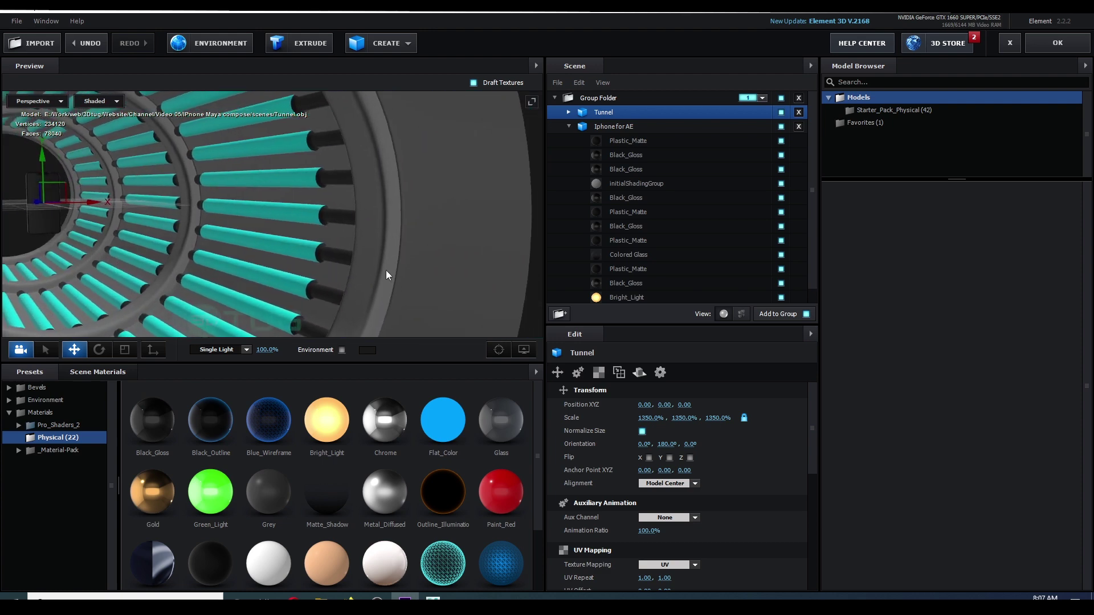
pyautogui.moveTo(379, 265); pyautogui.dragTo(381, 292)
pyautogui.click(445, 244)
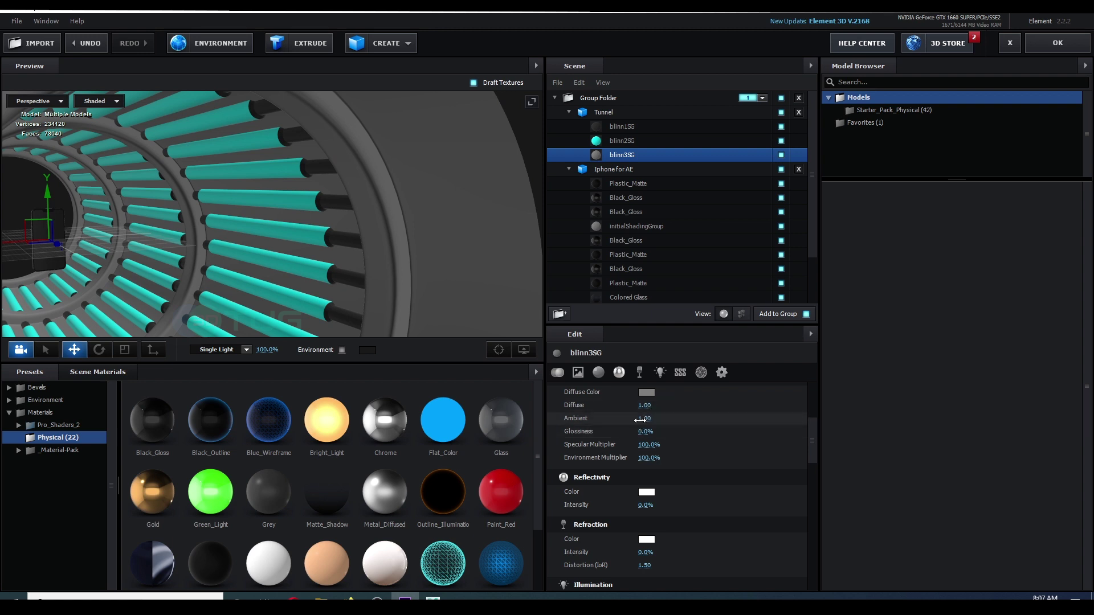
pyautogui.doubleClick(48, 450)
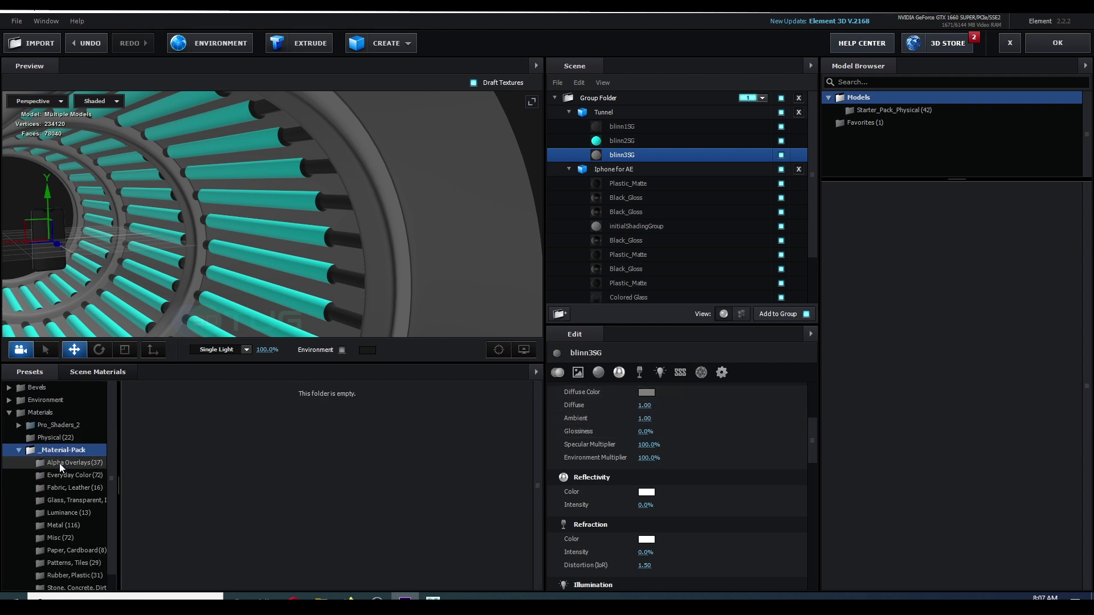
pyautogui.scroll(-1, 76, 476)
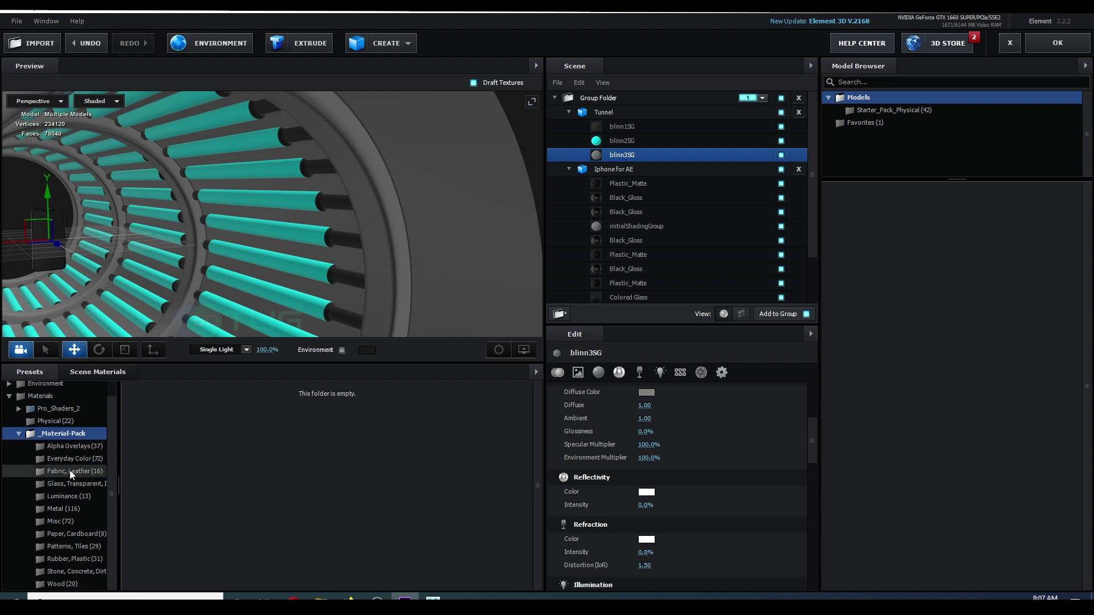
pyautogui.click(53, 509)
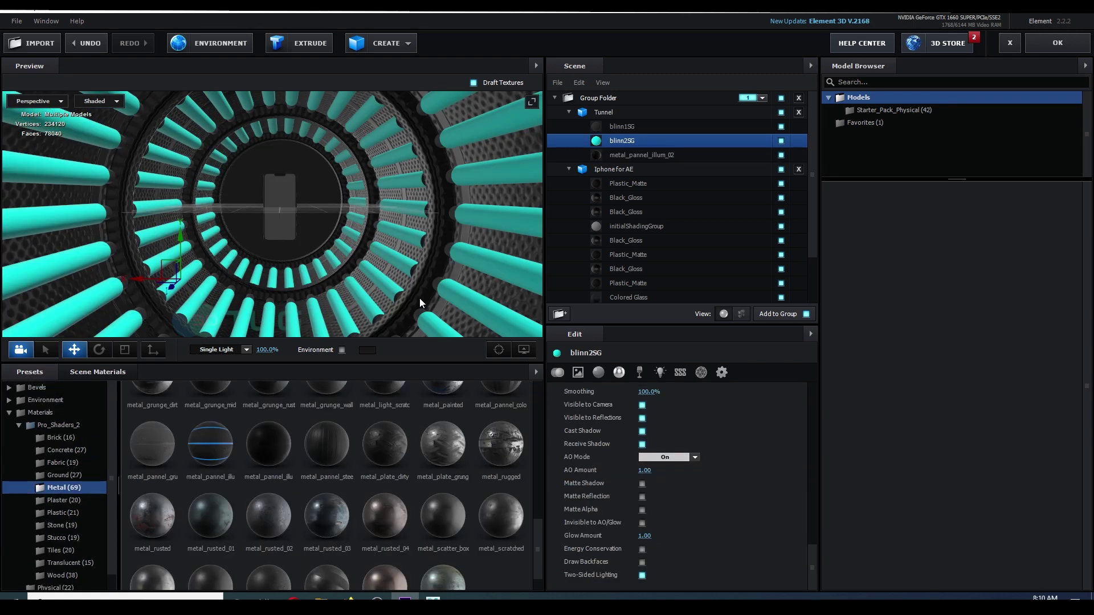
# Turn off draft textures for the scene preview.
pyautogui.scroll(-5, 419, 298)
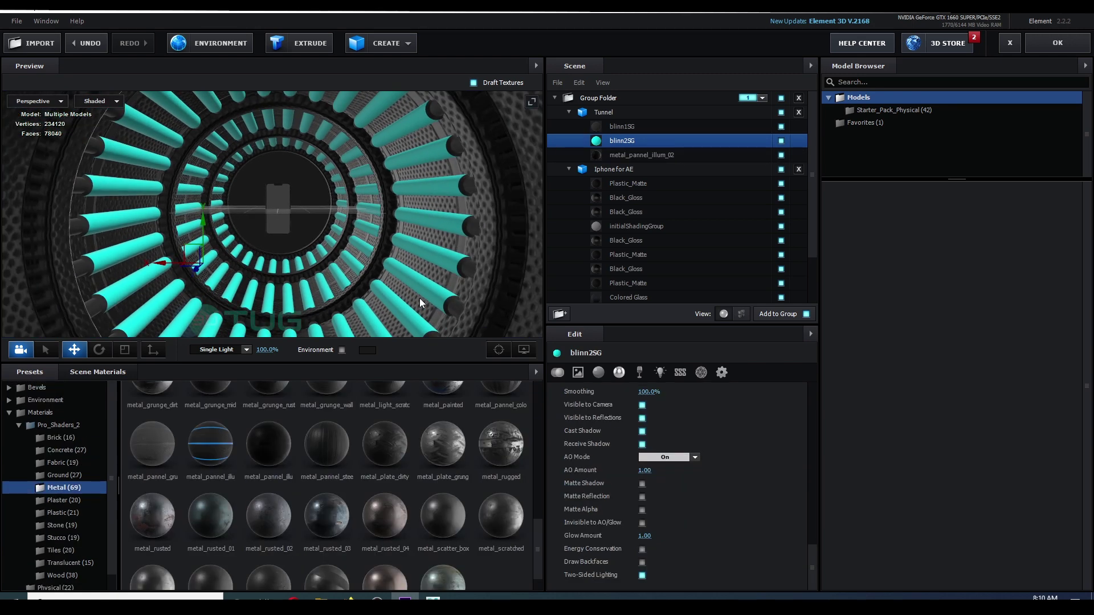
pyautogui.scroll(2, 419, 299)
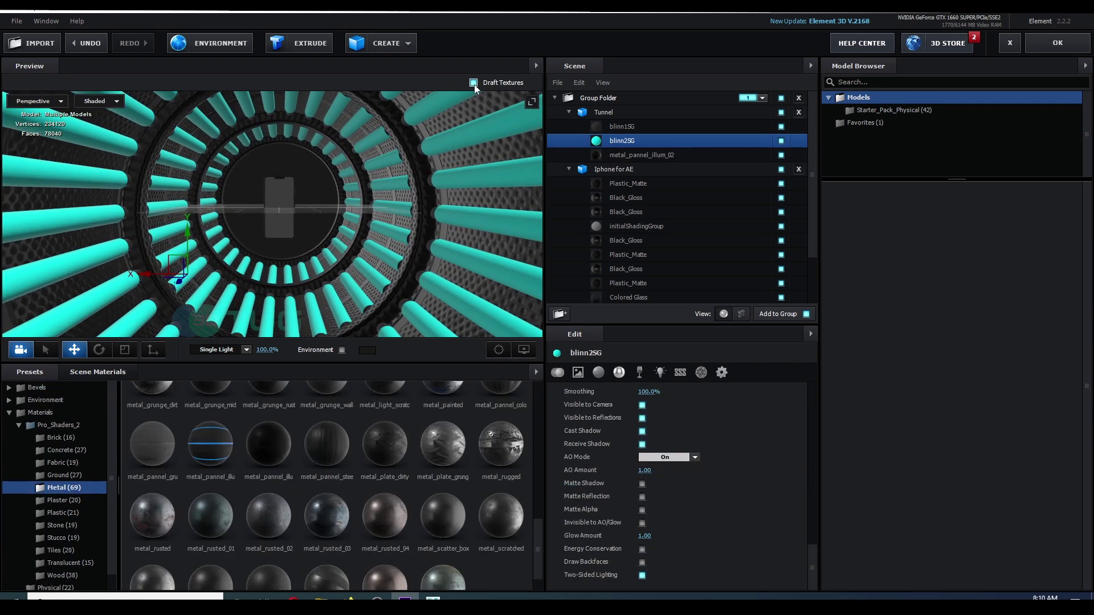
pyautogui.click(473, 83)
# Disable the diffuse and illumination textures of metal_pannel_illum_02 and set its normal bump to 45%.
pyautogui.scroll(7, 696, 429)
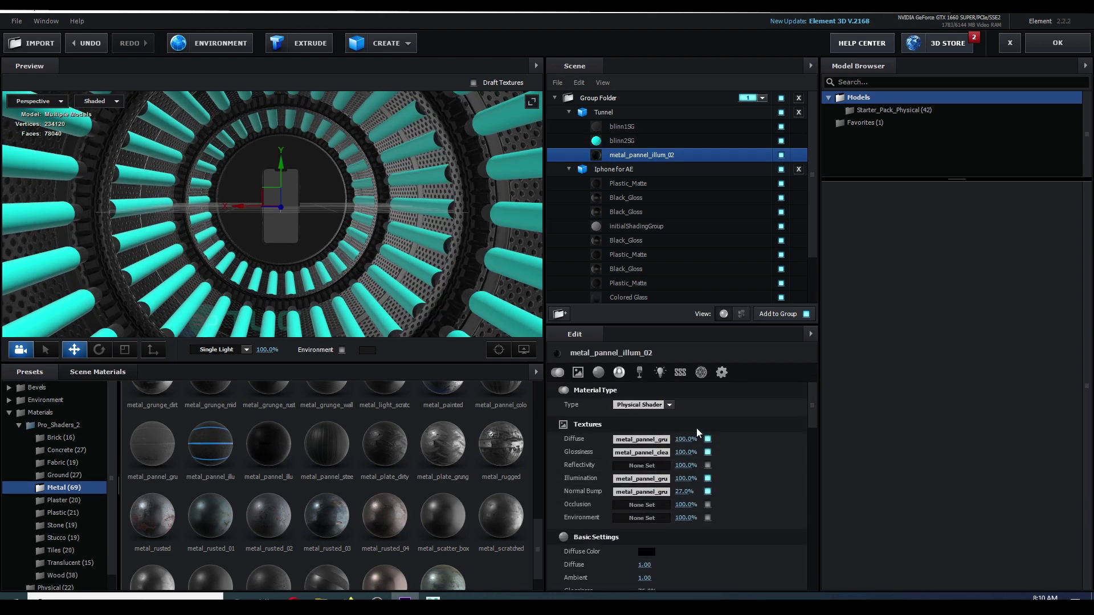
pyautogui.scroll(-3, 661, 518)
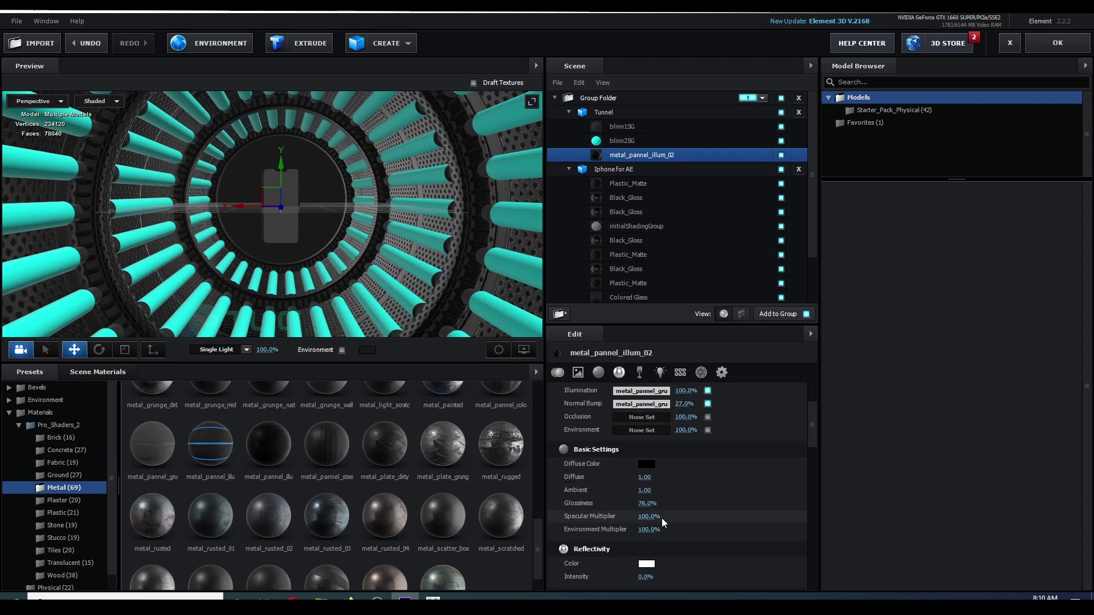
pyautogui.moveTo(647, 472)
pyautogui.mouseDown()
pyautogui.moveTo(636, 474)
pyautogui.moveTo(714, 474)
pyautogui.moveTo(614, 473)
pyautogui.moveTo(625, 474)
pyautogui.mouseUp()
pyautogui.scroll(3, 647, 472)
pyautogui.click(650, 491)
pyautogui.press('Escape')
pyautogui.moveTo(337, 238); pyautogui.dragTo(310, 255)
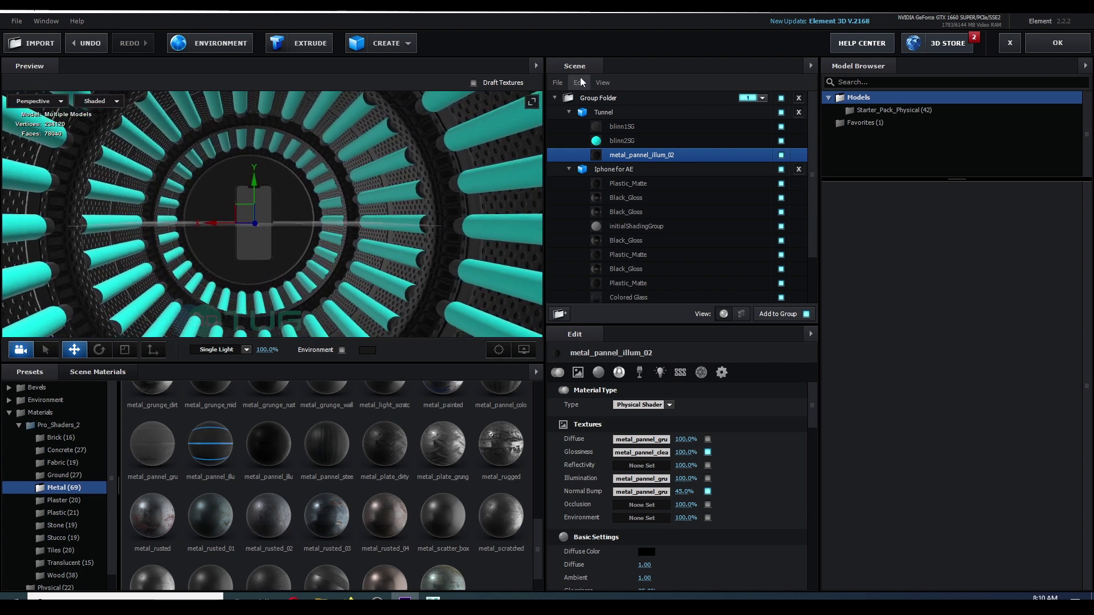
# Set the Tunnel model's reflect mode to Spherical.
pyautogui.click(630, 118)
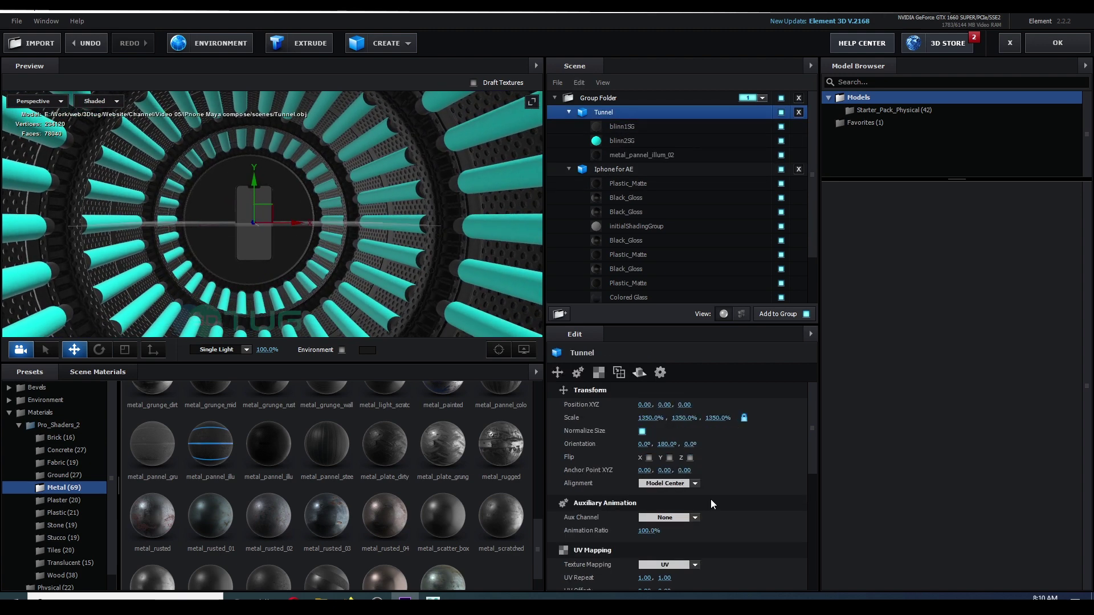
pyautogui.scroll(-8, 707, 500)
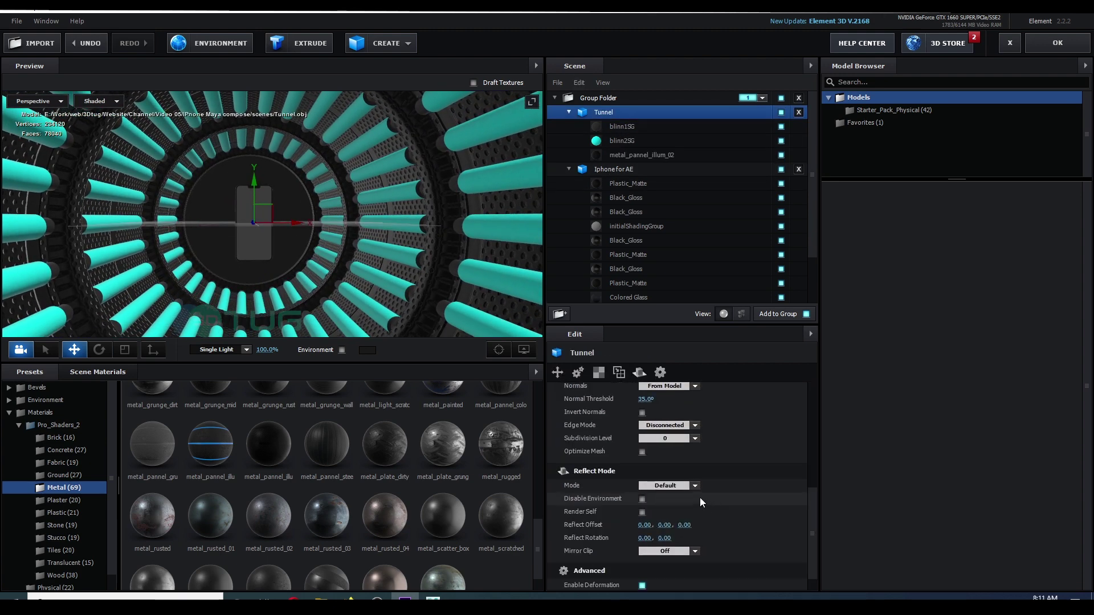
pyautogui.click(695, 485)
pyautogui.click(691, 529)
pyautogui.moveTo(383, 258); pyautogui.dragTo(382, 202)
pyautogui.scroll(3, 120, 238)
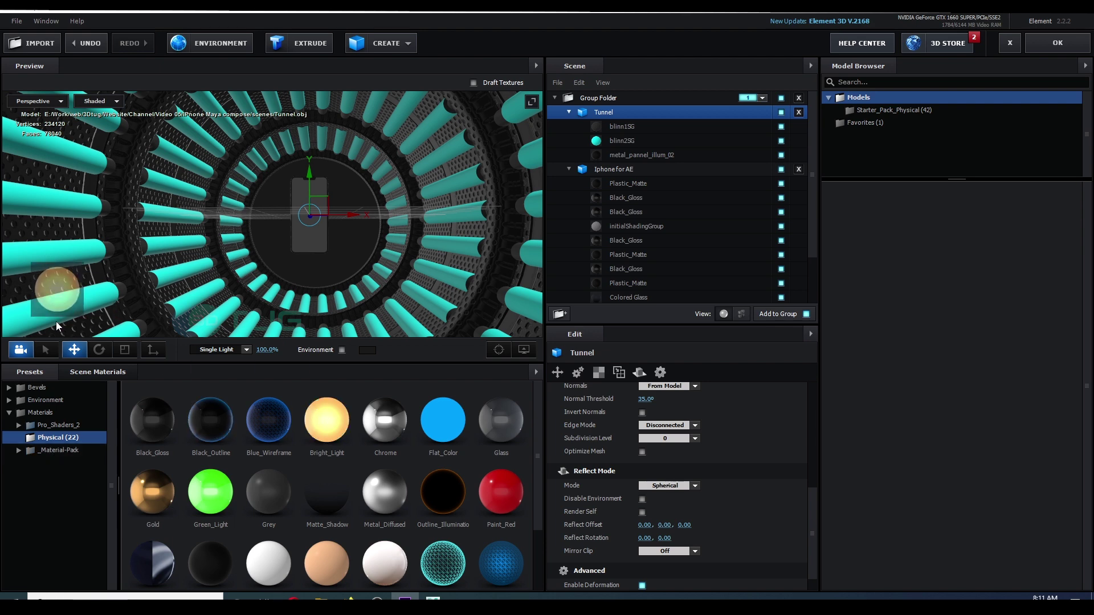
# Apply the Bright_Light preset to the tunnel's tubes and set its illumination color to white.
pyautogui.moveTo(327, 420); pyautogui.dragTo(56, 314)
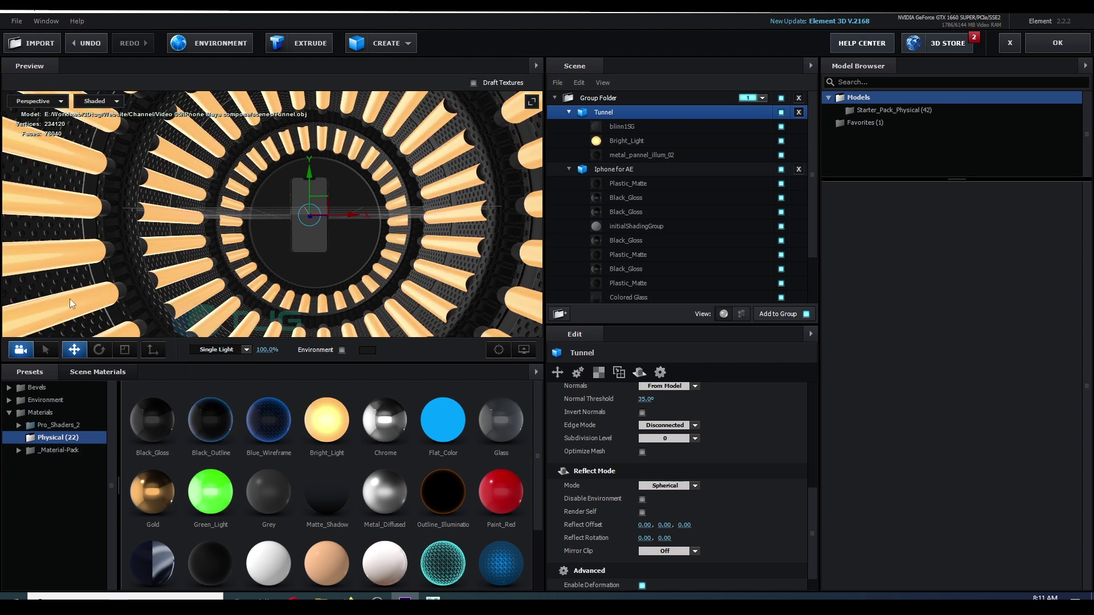
pyautogui.click(69, 303)
pyautogui.scroll(-6, 665, 451)
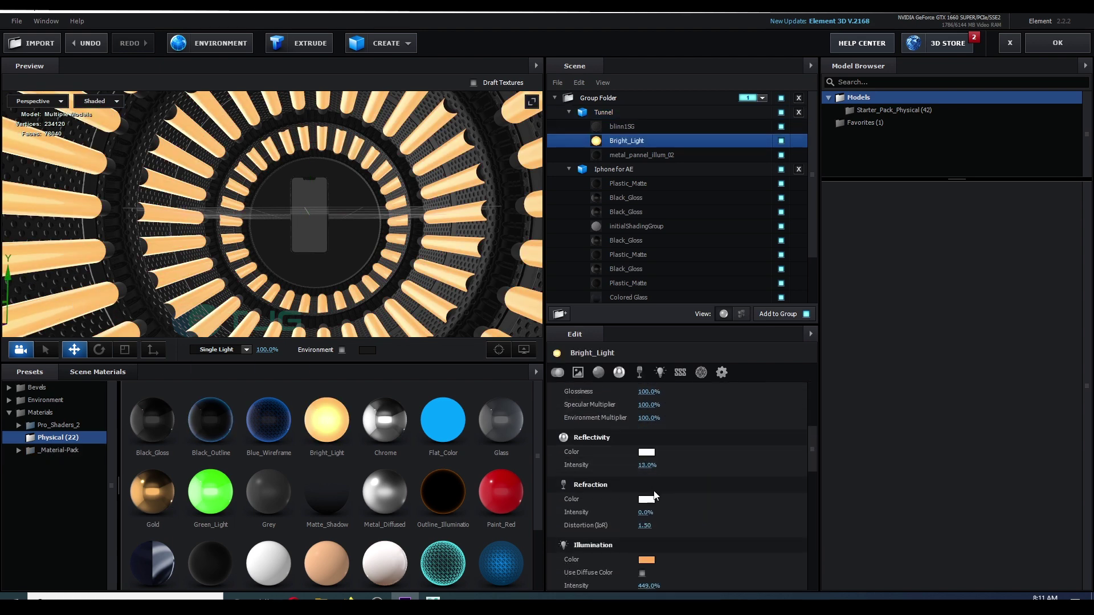
pyautogui.click(647, 521)
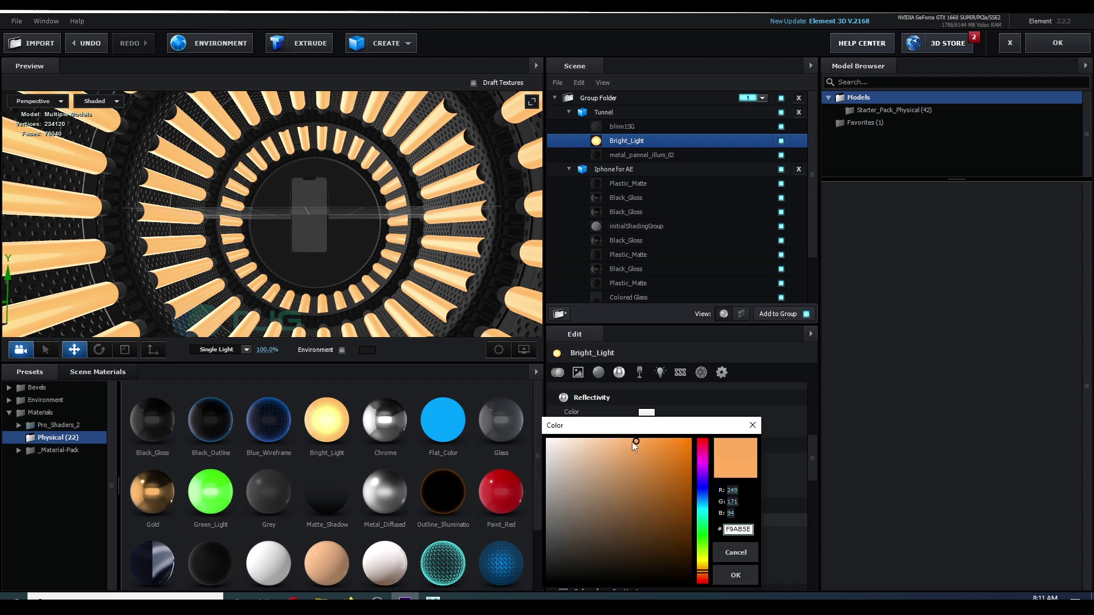
pyautogui.moveTo(622, 442); pyautogui.dragTo(504, 419)
pyautogui.click(735, 575)
# Set the reflect mode of the Iphone for AE model to Spherical and center the preview camera on it.
pyautogui.click(285, 166)
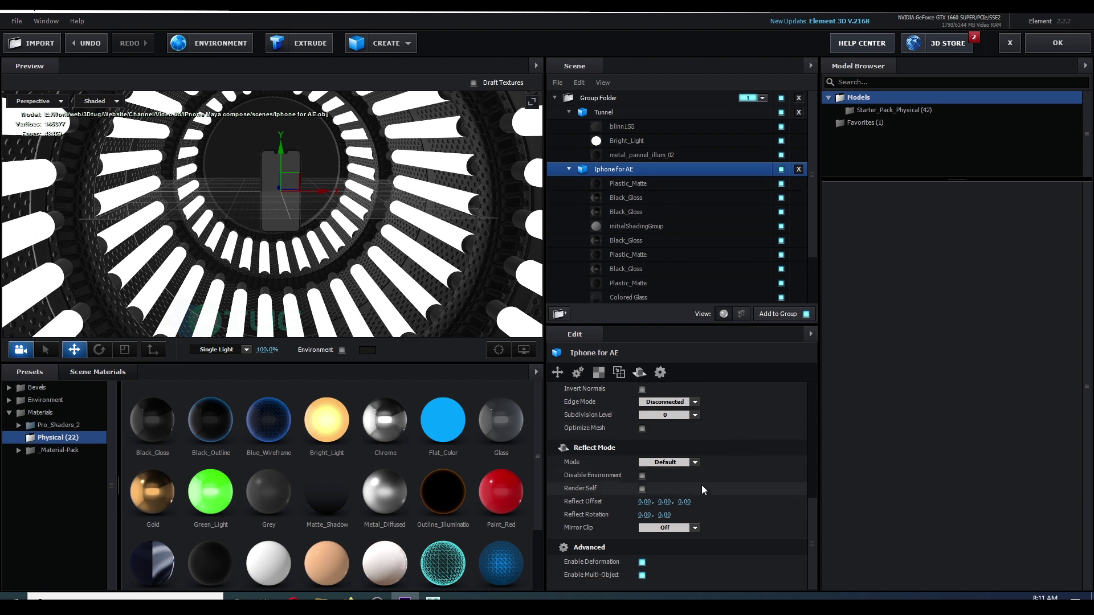
pyautogui.scroll(-1, 711, 480)
pyautogui.scroll(5, 711, 480)
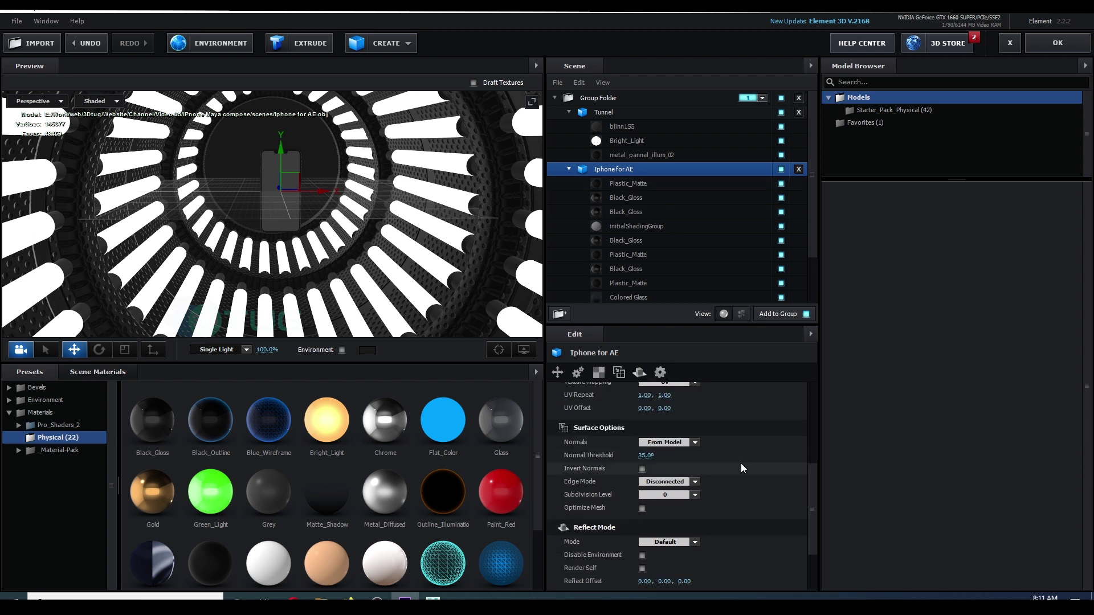
pyautogui.click(692, 544)
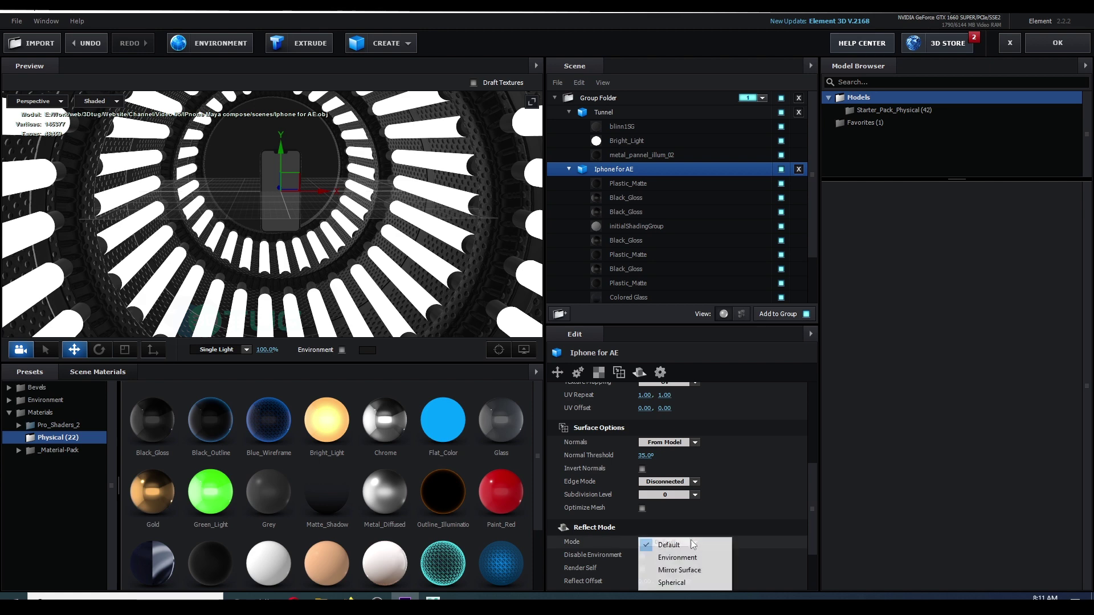
pyautogui.click(683, 583)
pyautogui.moveTo(335, 203); pyautogui.dragTo(489, 366)
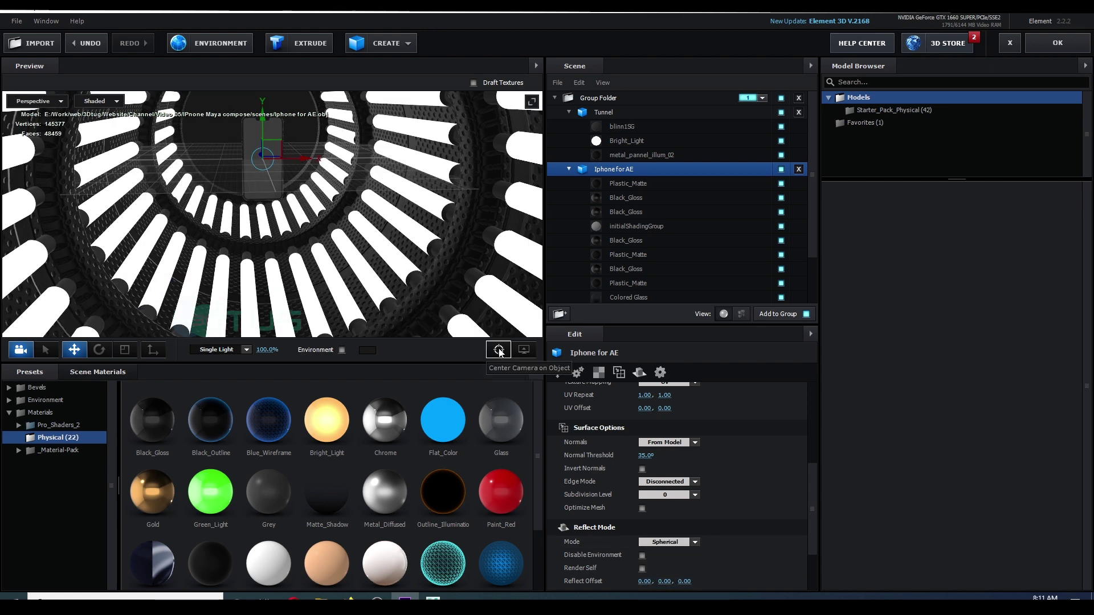
pyautogui.click(499, 351)
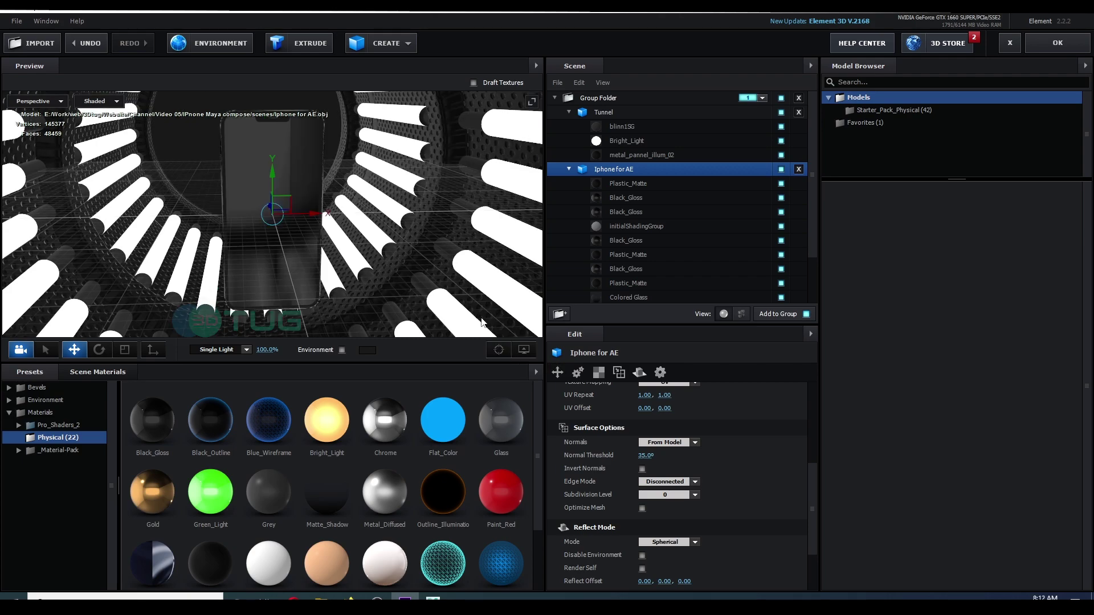
pyautogui.moveTo(218, 229); pyautogui.dragTo(342, 201)
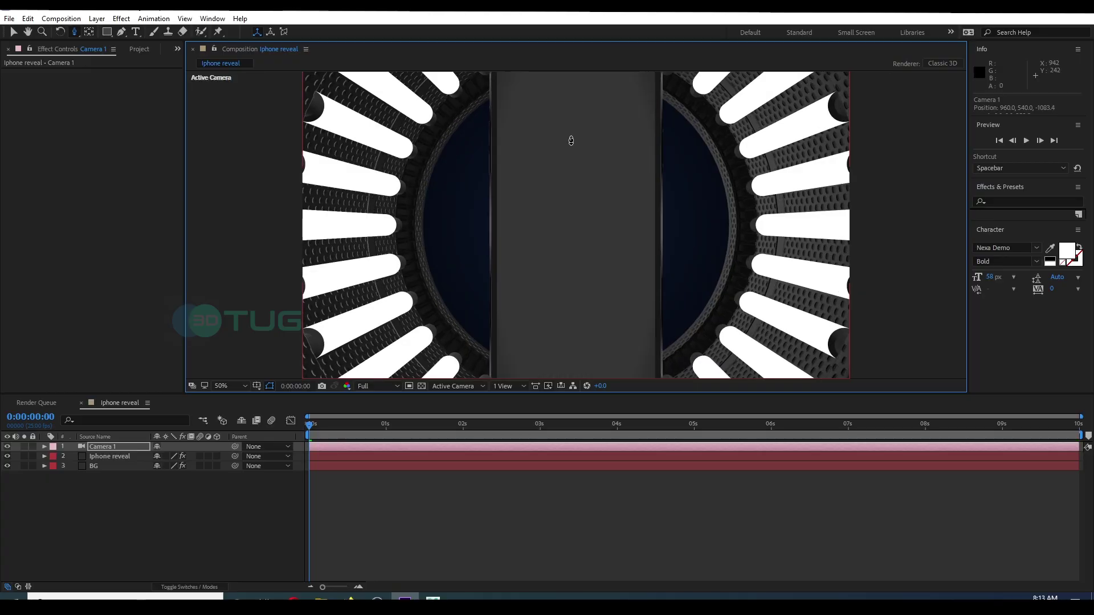
# Move Camera 1 to a close angled view of the phone's upper corner and keyframe its Point of Interest and Position at 0:00:00:00.
pyautogui.moveTo(571, 140); pyautogui.dragTo(506, 235)
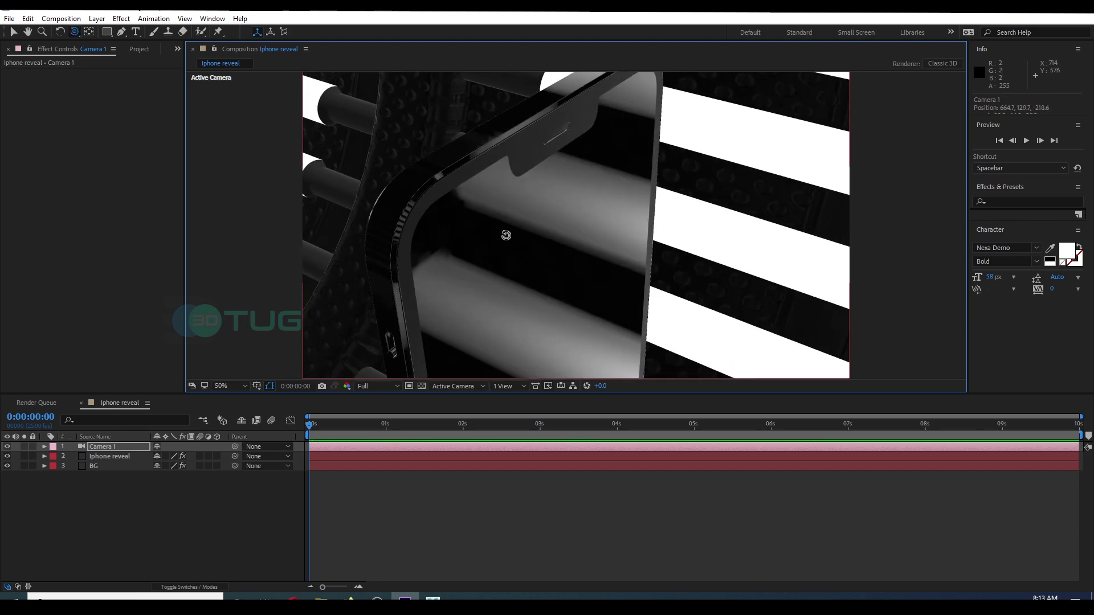
pyautogui.click(44, 447)
pyautogui.click(44, 446)
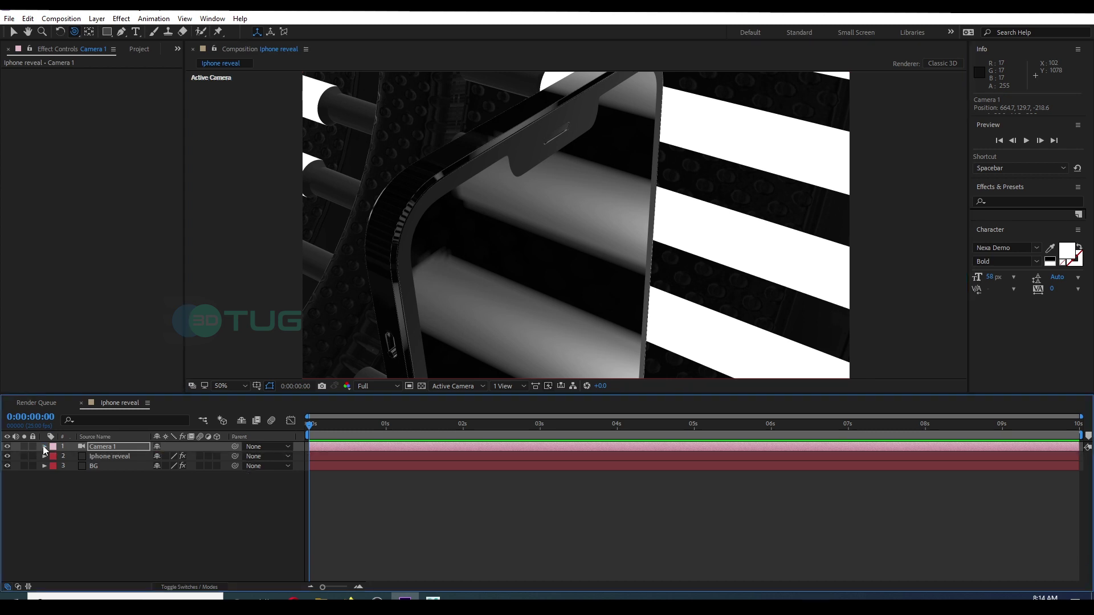
pyautogui.click(44, 447)
pyautogui.click(72, 466)
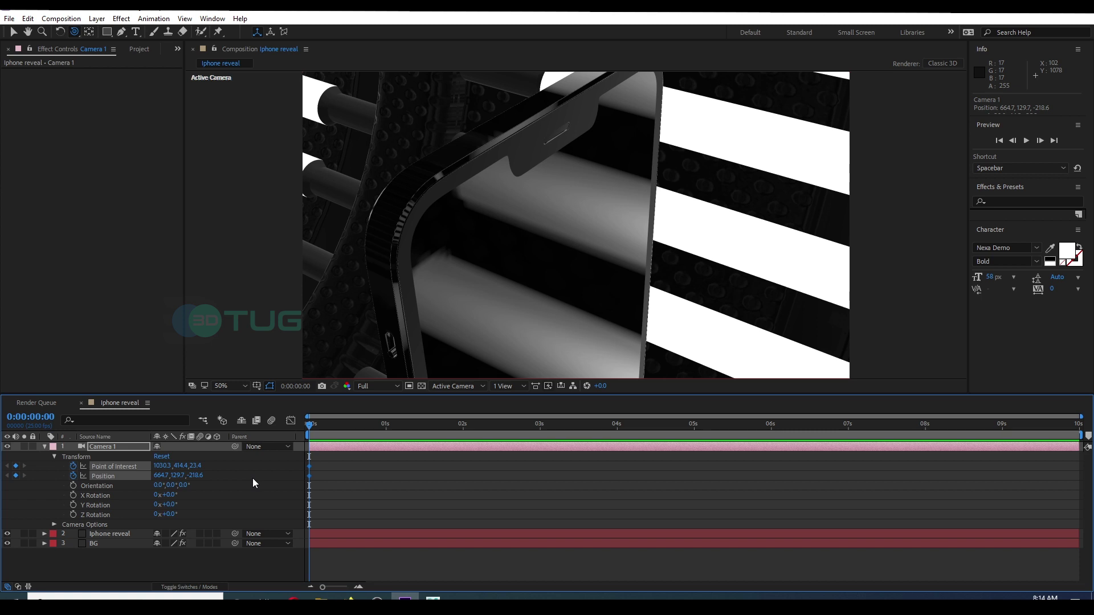
# Orbit Camera 1 around the phone's upper corner and align its point of interest with the phone in the Right view.
pyautogui.moveTo(507, 285); pyautogui.dragTo(541, 285)
pyautogui.click(453, 386)
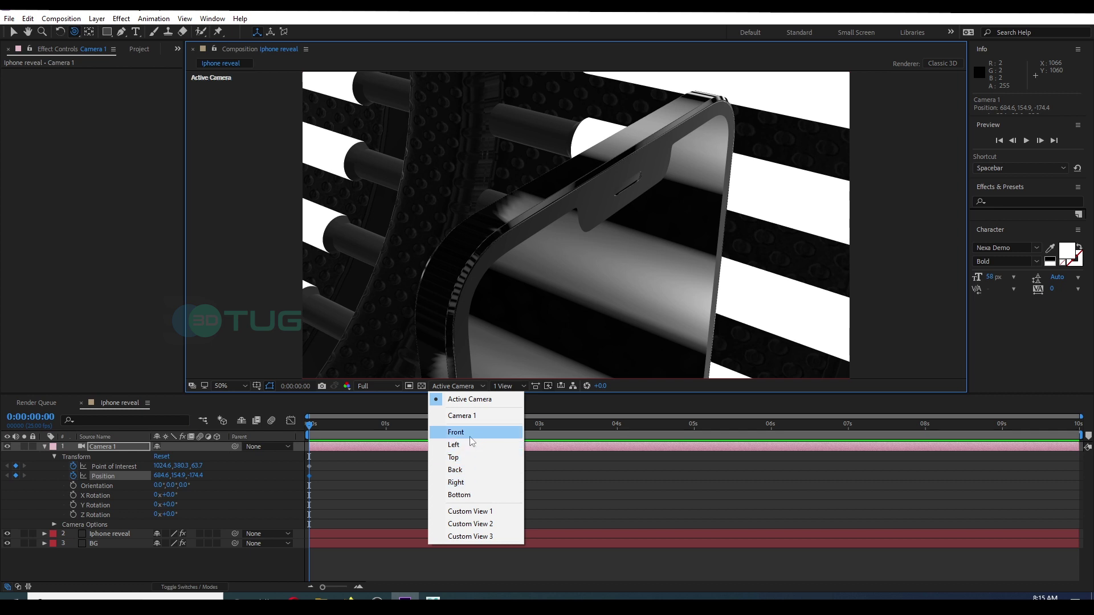
pyautogui.click(467, 483)
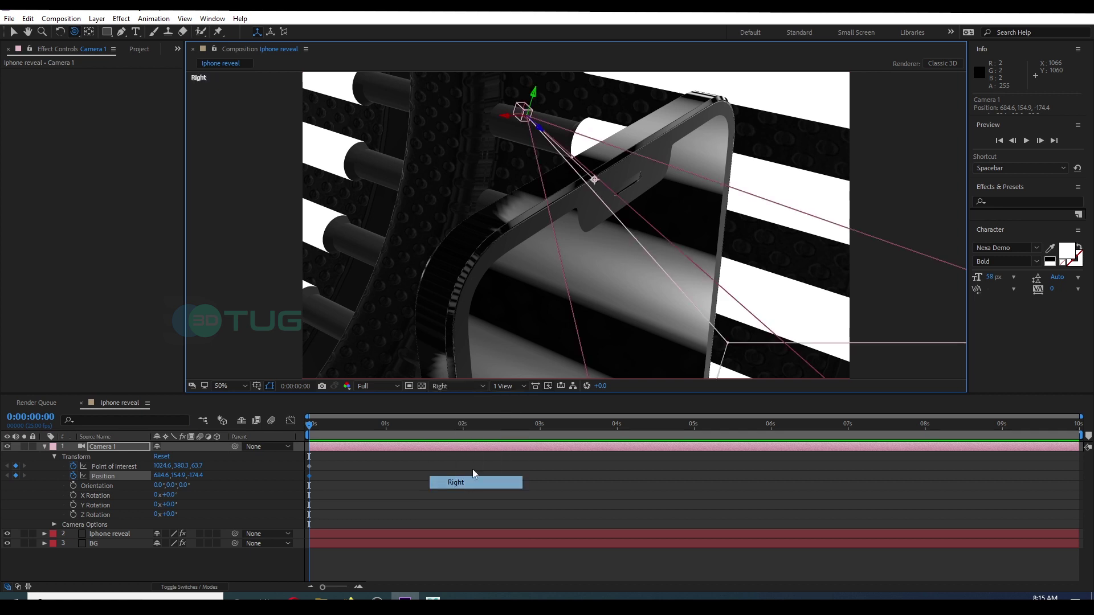
pyautogui.press('v')
pyautogui.scroll(2, 613, 171)
pyautogui.moveTo(613, 135); pyautogui.dragTo(575, 152)
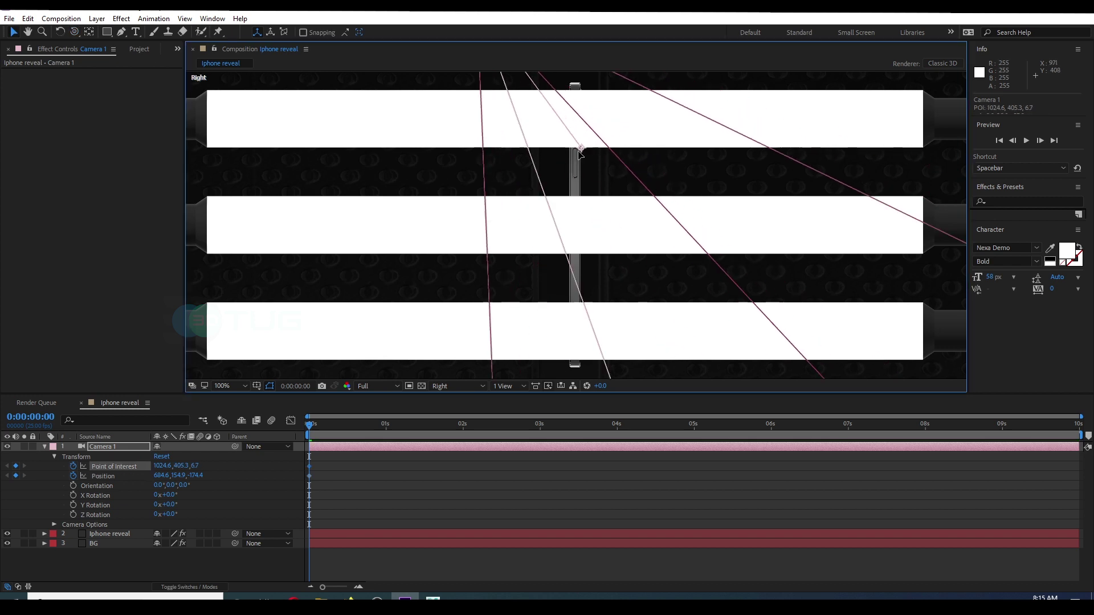
# Move Camera 1's point of interest onto the upper part of the phone in the Front view, and return to the Active Camera view.
pyautogui.click(450, 387)
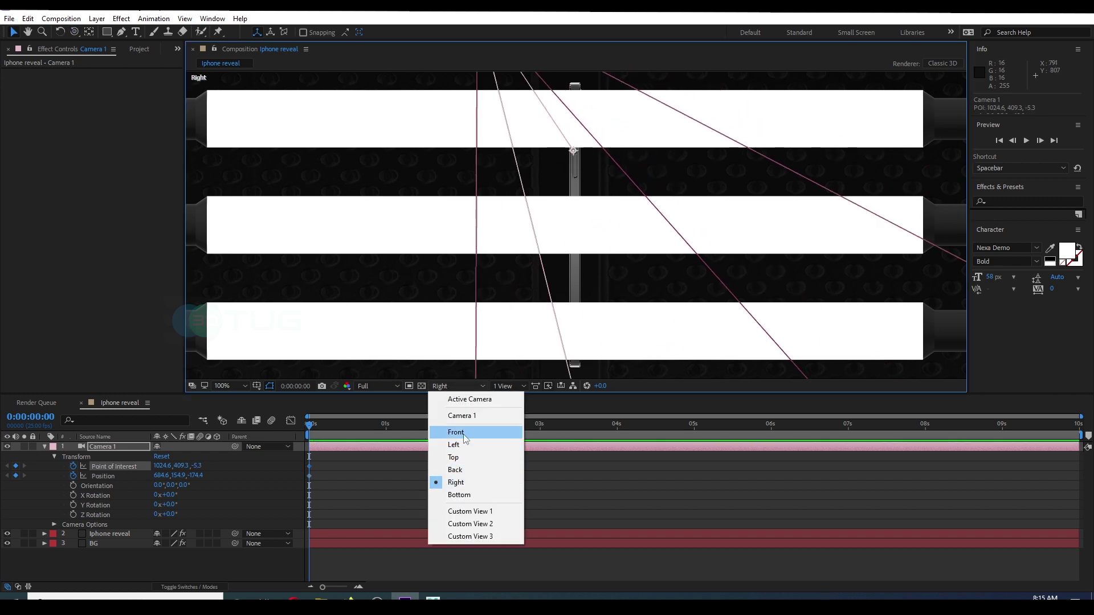
pyautogui.click(464, 433)
pyautogui.moveTo(613, 151); pyautogui.dragTo(579, 137)
pyautogui.click(453, 387)
pyautogui.click(464, 398)
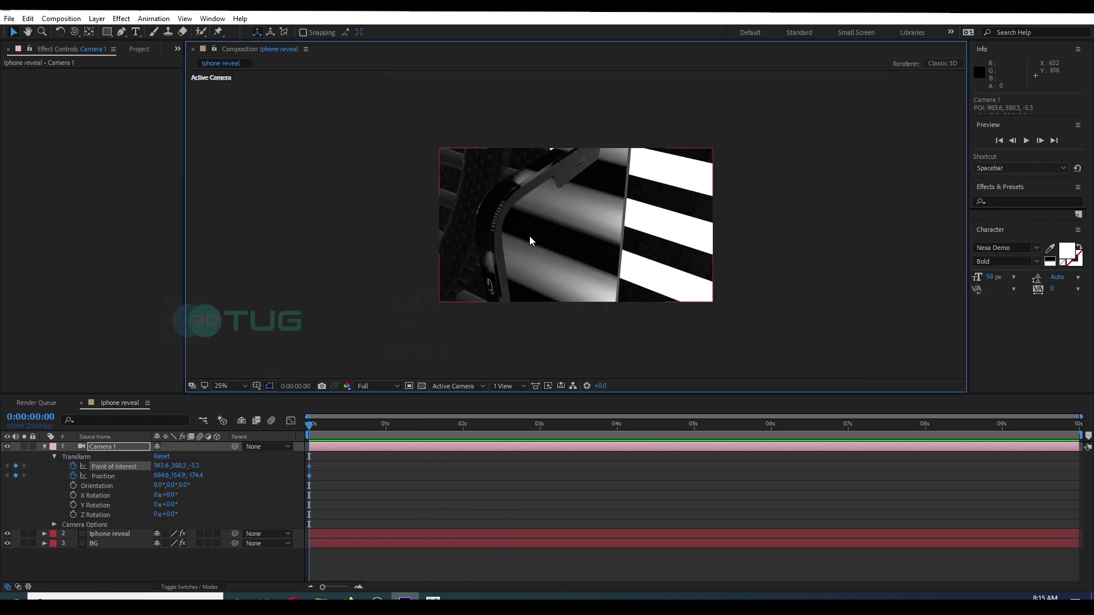
# Reframe Camera 1 at 0:00:00:00 to look down on the phone's upper corner from a higher angle.
pyautogui.scroll(2, 534, 244)
pyautogui.press('c')
pyautogui.moveTo(534, 244); pyautogui.dragTo(520, 212)
# Move Camera 1 to a new angle on the phone's front at 0:00:05:00 to set its end keyframes.
pyautogui.click(352, 424)
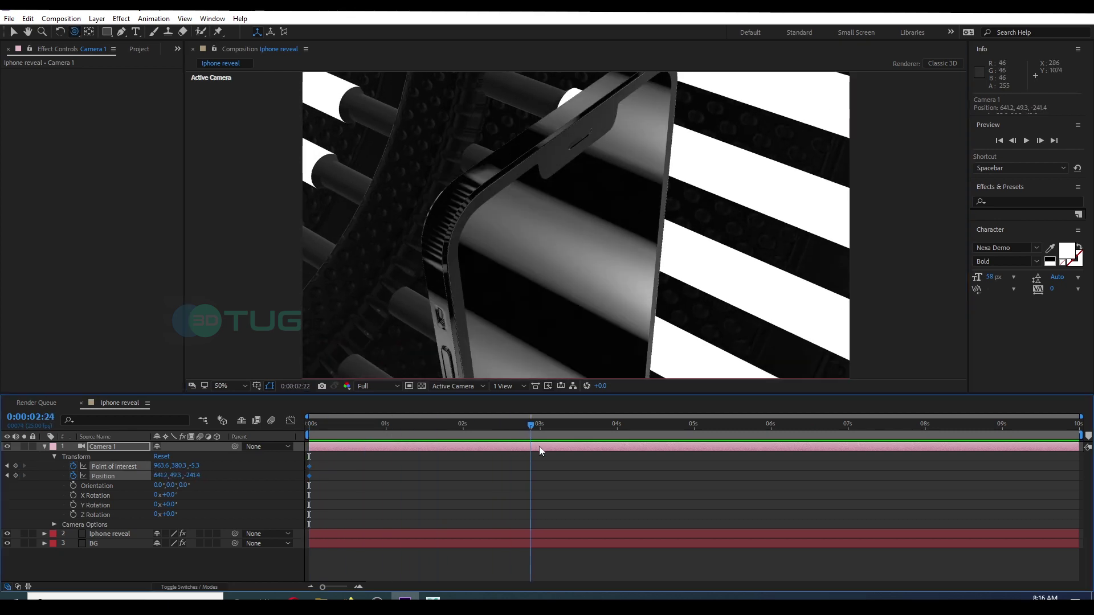
pyautogui.moveTo(706, 459); pyautogui.dragTo(695, 458)
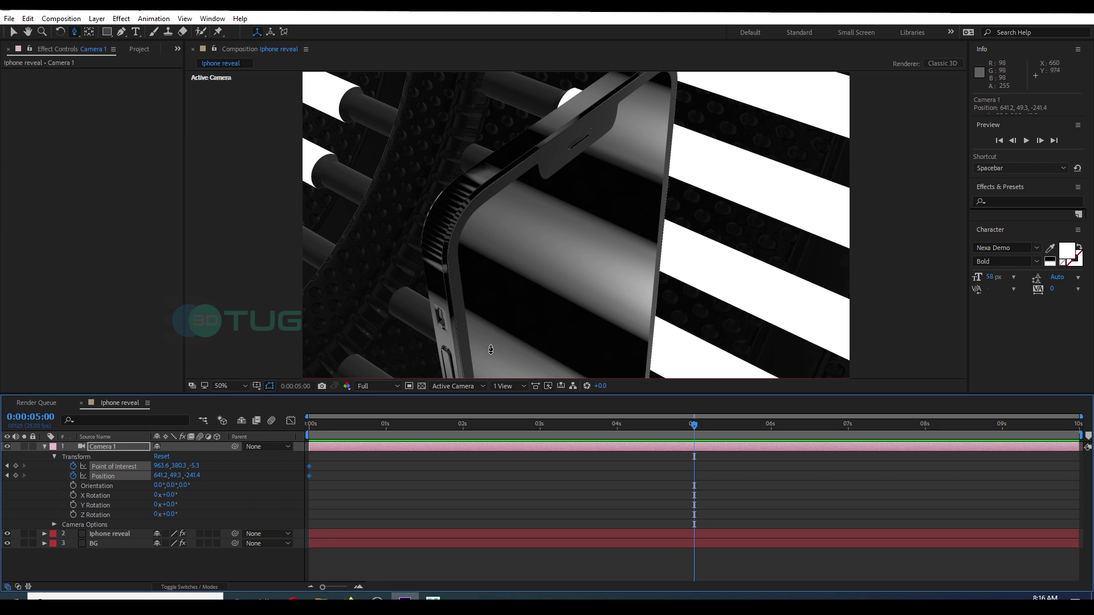
pyautogui.moveTo(491, 349); pyautogui.dragTo(492, 275)
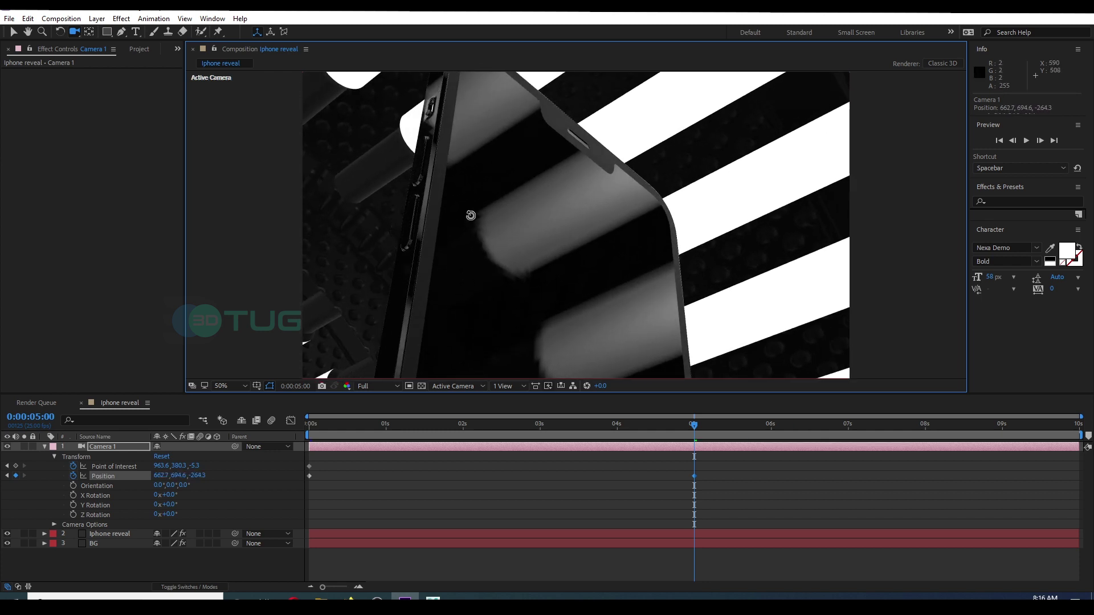
pyautogui.moveTo(478, 202); pyautogui.dragTo(494, 261)
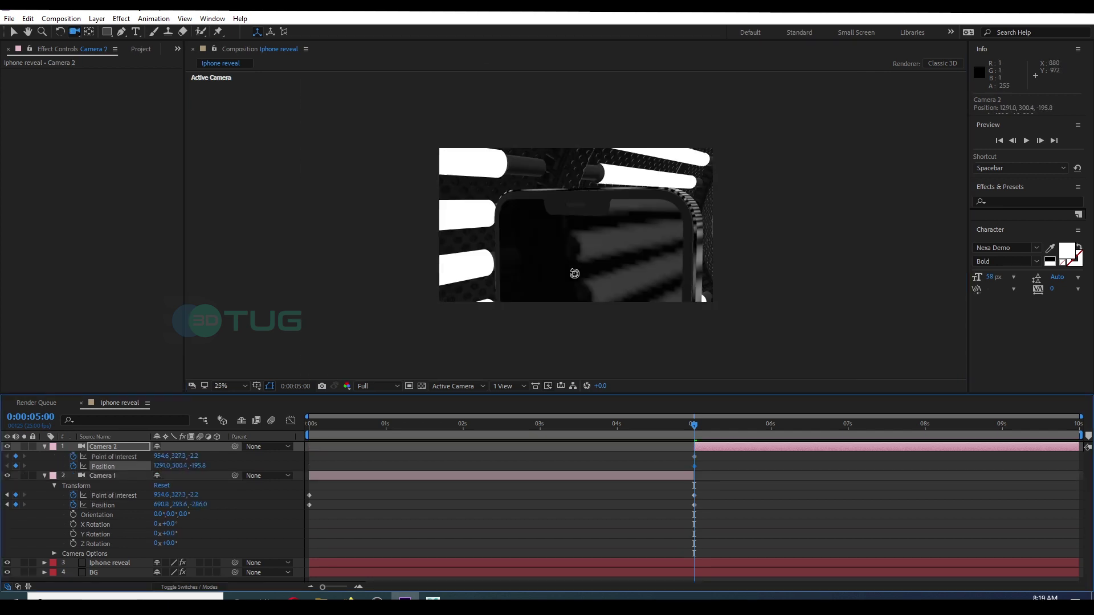
# Animate Camera 2 from a close view of the phone's screen at 0:00:05:00 to another angle at the end of the composition.
pyautogui.moveTo(573, 273); pyautogui.dragTo(574, 260)
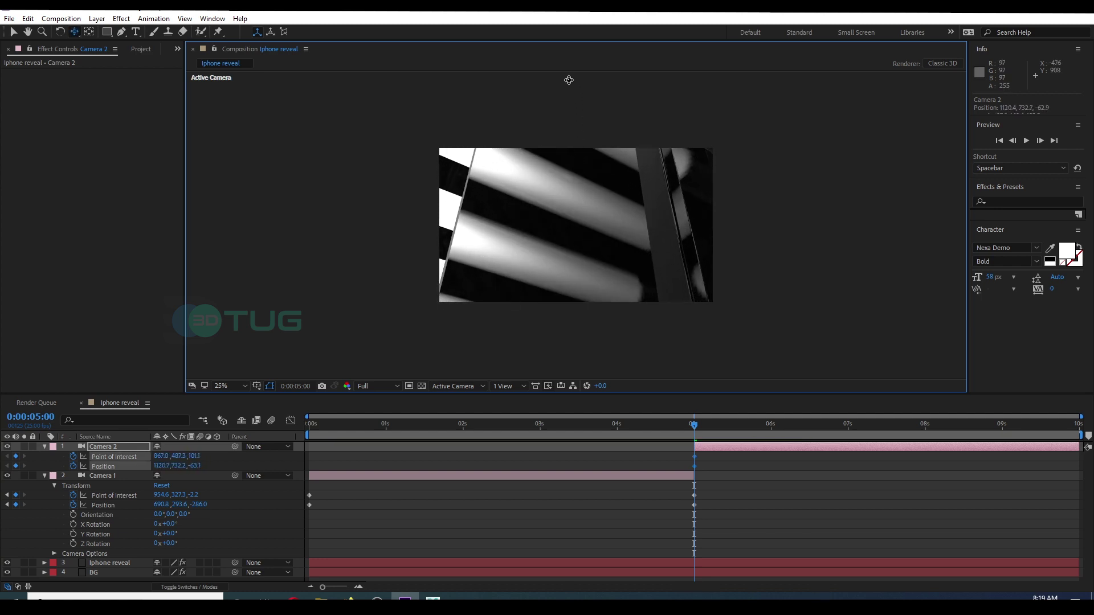
pyautogui.moveTo(595, 258); pyautogui.dragTo(586, 280)
pyautogui.scroll(2, 592, 267)
pyautogui.moveTo(695, 427); pyautogui.dragTo(833, 427)
pyautogui.press('c')
pyautogui.moveTo(568, 327); pyautogui.dragTo(571, 350)
pyautogui.moveTo(1073, 426); pyautogui.dragTo(689, 476)
pyautogui.press('space')
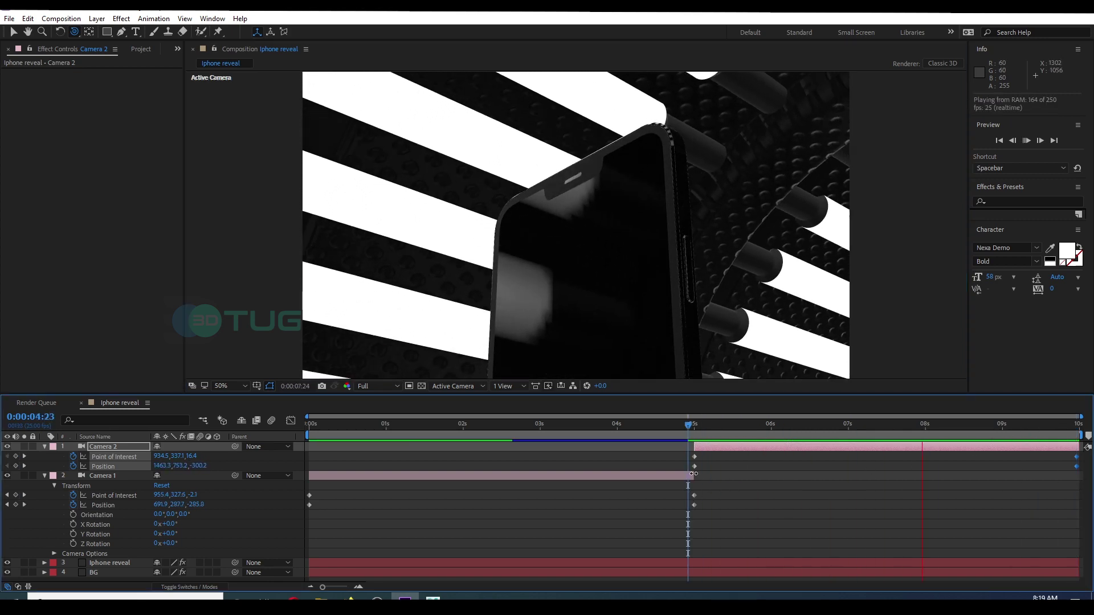
# Refine Camera 2's framing at 0:00:05:00 and at its end keyframes to lower angles, and preview the shot.
pyautogui.moveTo(688, 426)
pyautogui.mouseDown()
pyautogui.moveTo(312, 426)
pyautogui.moveTo(695, 428)
pyautogui.mouseUp()
pyautogui.press('c')
pyautogui.moveTo(640, 313); pyautogui.dragTo(622, 240)
pyautogui.moveTo(694, 426); pyautogui.dragTo(1078, 444)
pyautogui.moveTo(674, 340); pyautogui.dragTo(661, 250)
pyautogui.press('c')
pyautogui.press('c')
pyautogui.press('c')
pyautogui.moveTo(1071, 426); pyautogui.dragTo(695, 512)
pyautogui.press('space')
pyautogui.press('space')
# Readjust the angle of Camera 2's end keyframes and preview its move again.
pyautogui.click(25, 471)
pyautogui.click(25, 466)
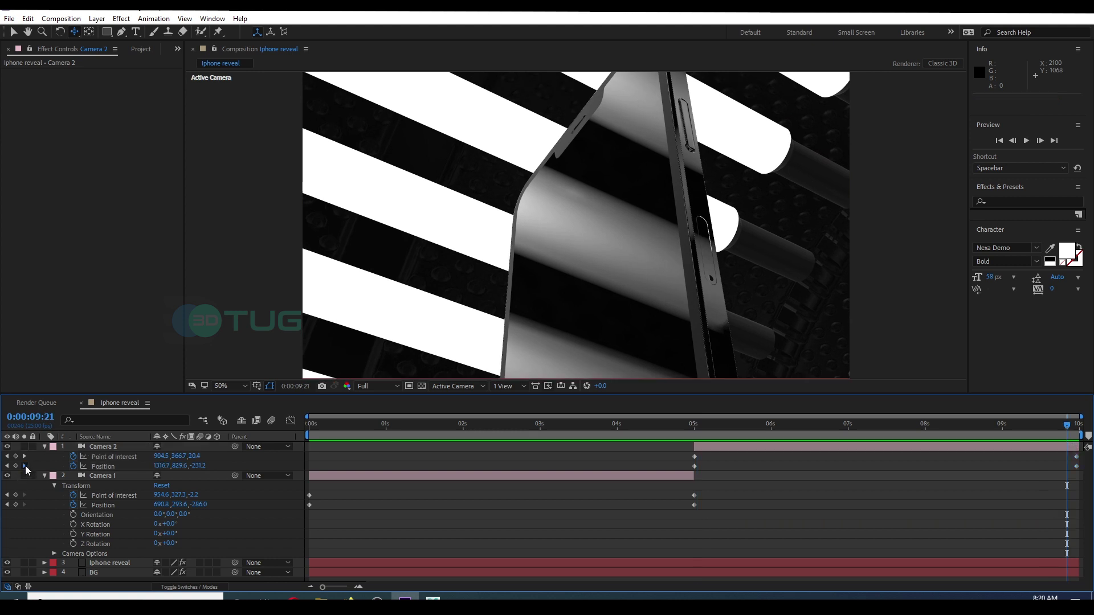
pyautogui.press('c')
pyautogui.press('c')
pyautogui.moveTo(599, 293); pyautogui.dragTo(609, 293)
pyautogui.moveTo(1076, 426); pyautogui.dragTo(697, 462)
pyautogui.press('space')
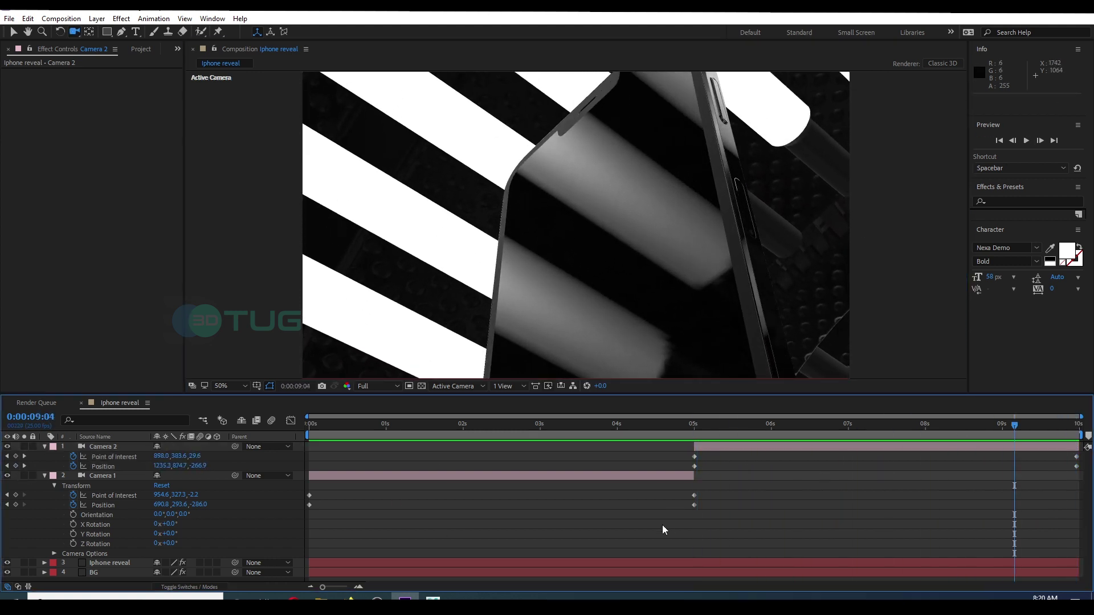
# Set the composition duration to 0:00:25:00 and extend all layers to its end.
pyautogui.hotkey('ctrl', 'k')
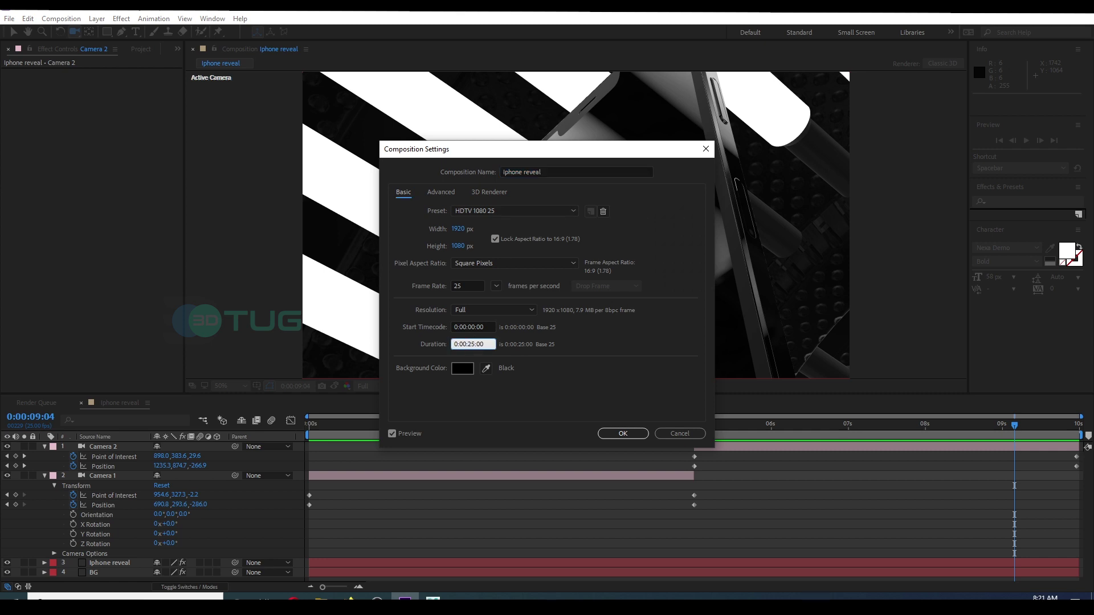
pyautogui.press('Return')
pyautogui.press('End')
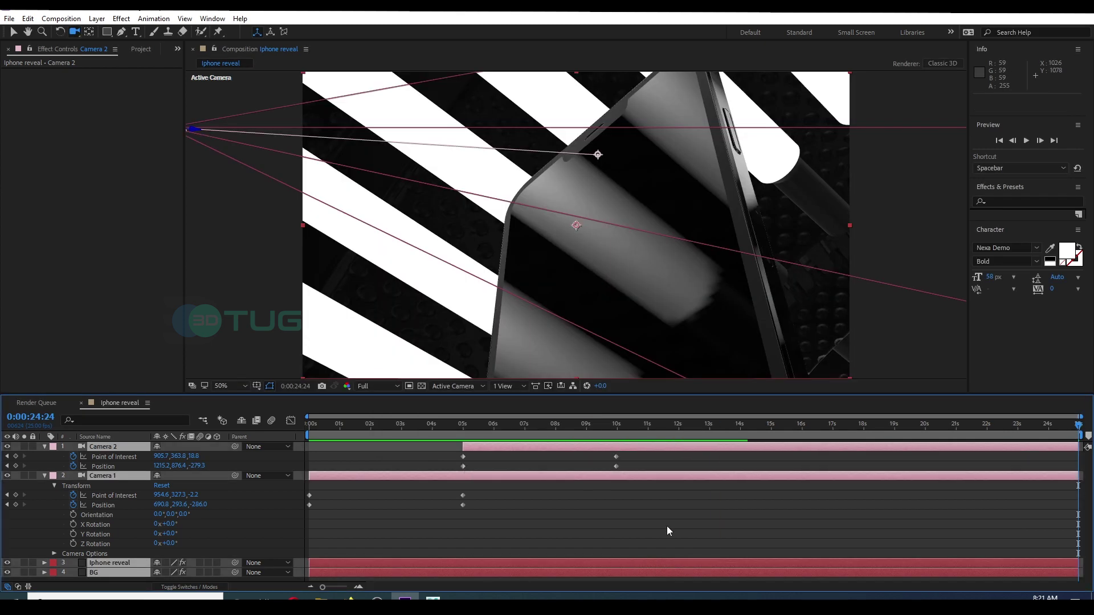
pyautogui.click(667, 527)
# Trim the end of the Camera 1 layer to 0:00:05:00.
pyautogui.click(463, 426)
pyautogui.press('pageup')
pyautogui.press('pagedown')
pyautogui.click(454, 477)
pyautogui.hotkey('alt', ']')
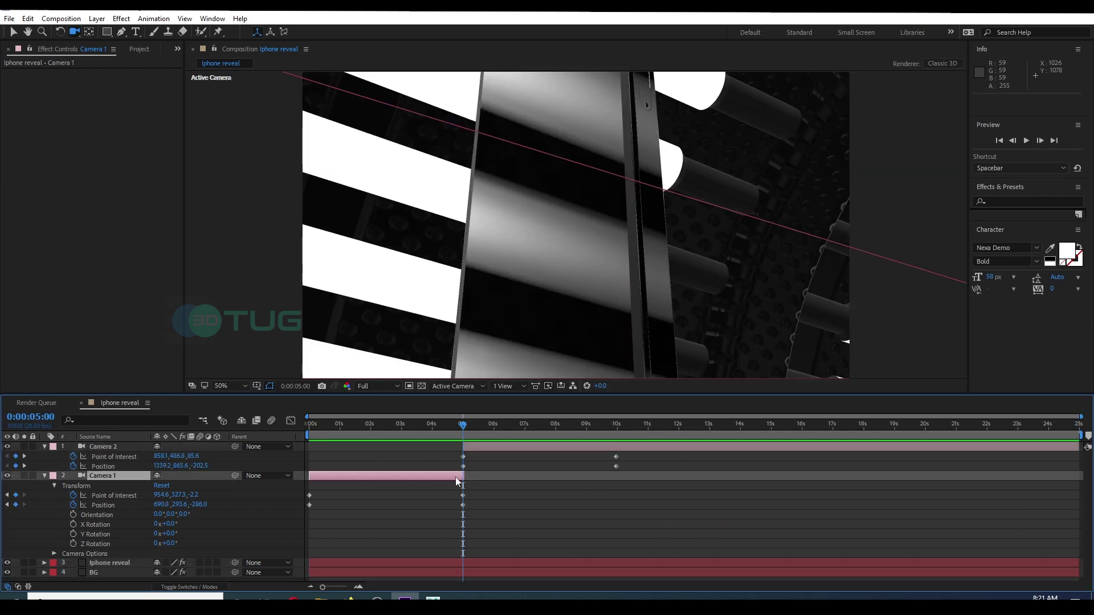
# Split the Camera 2 layer at 0:00:09:24 and reveal the new camera's keyframed properties.
pyautogui.click(617, 431)
pyautogui.press('pageup')
pyautogui.press('pageup')
pyautogui.click(623, 447)
pyautogui.hotkey('ctrl', 'shift', 'd')
pyautogui.press('u')
# Orbit Camera 3 to an angled view of the phone's rear cameras at 0:00:09:24.
pyautogui.press('c')
pyautogui.moveTo(732, 254); pyautogui.dragTo(497, 229)
pyautogui.scroll(1, 454, 116)
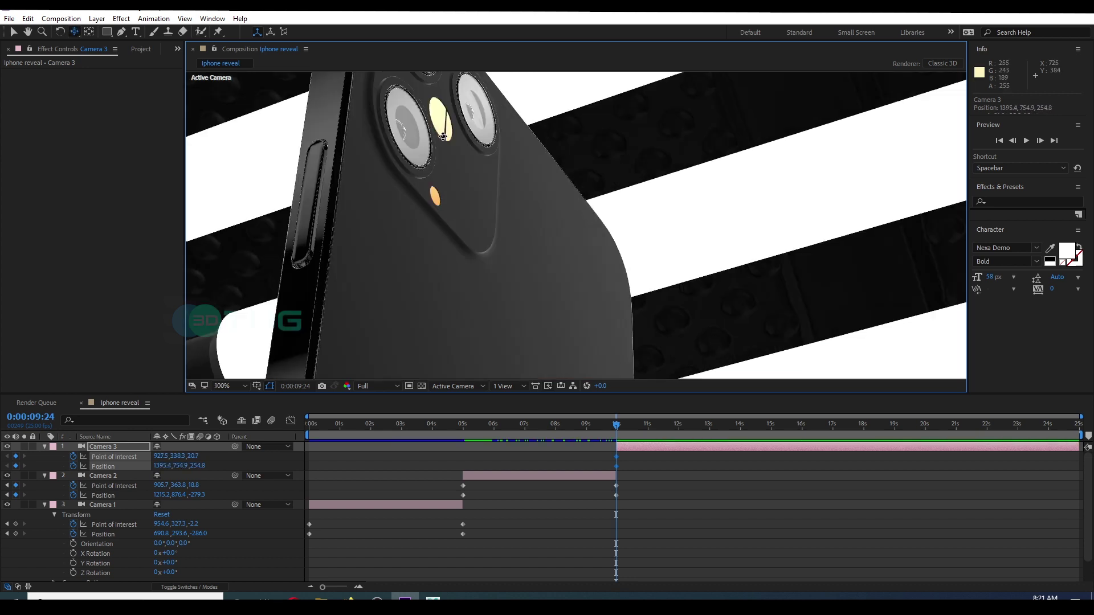
pyautogui.press(',')
# Adjust Camera 3's starting view of the phone's back and keyframe a second angle at 0:00:15:01.
pyautogui.click(679, 427)
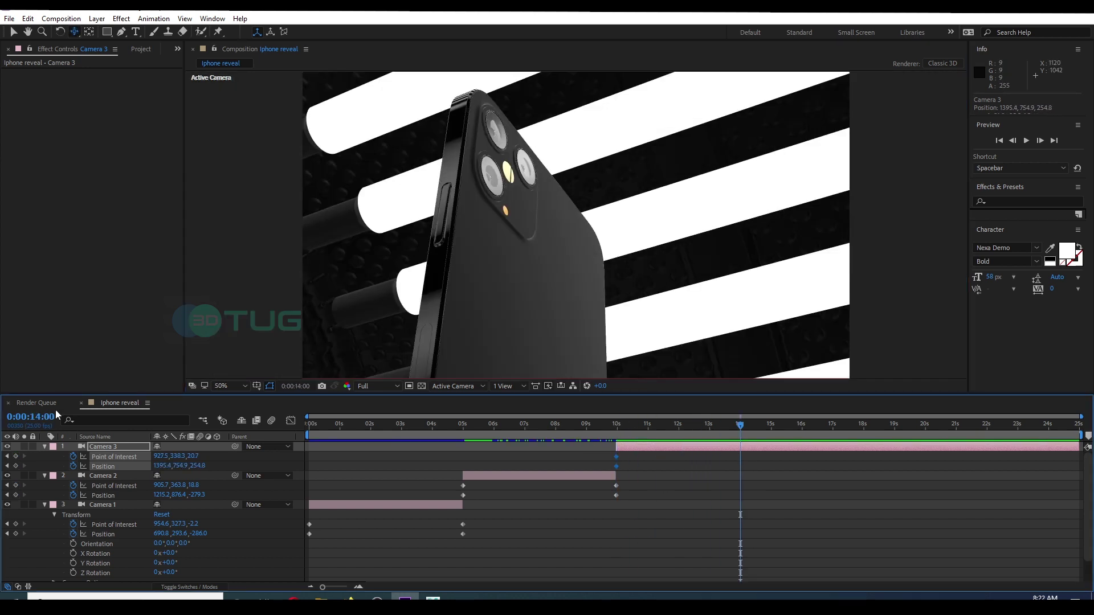
pyautogui.click(7, 456)
pyautogui.moveTo(464, 263); pyautogui.dragTo(523, 312)
pyautogui.moveTo(616, 426); pyautogui.dragTo(693, 427)
pyautogui.moveTo(525, 256); pyautogui.dragTo(506, 308)
pyautogui.moveTo(593, 365); pyautogui.dragTo(613, 292)
# Check Camera 3 in the Right view, and shift its 0:00:09:24 point of interest toward the phone's edge in the Front view.
pyautogui.click(479, 390)
pyautogui.click(6, 456)
pyautogui.click(456, 387)
pyautogui.click(682, 448)
pyautogui.click(468, 387)
pyautogui.click(495, 506)
pyautogui.scroll(1, 536, 342)
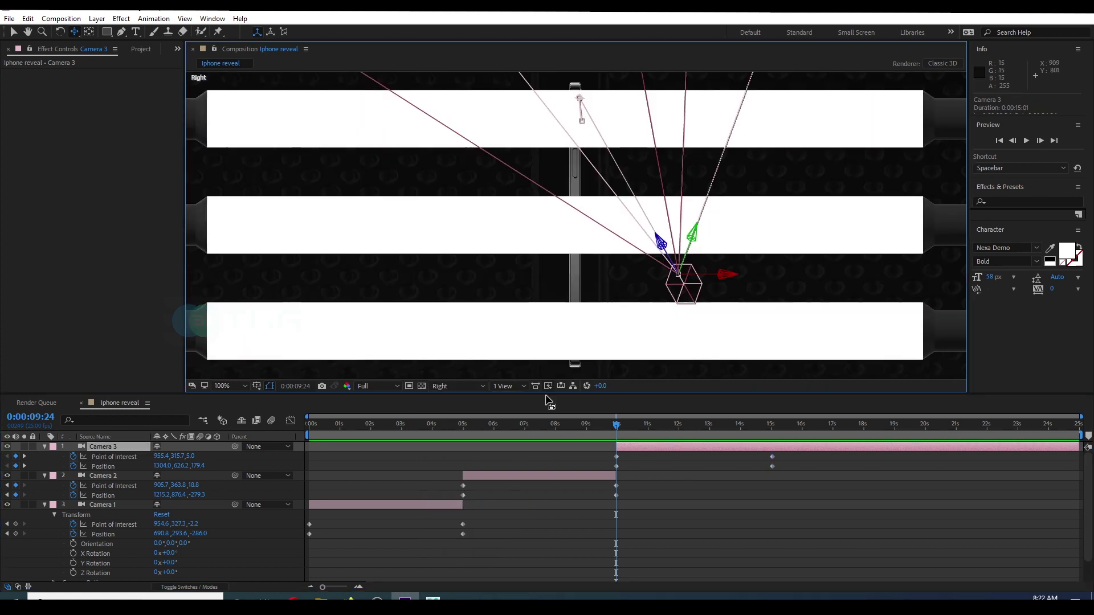
pyautogui.click(478, 387)
pyautogui.click(470, 457)
pyautogui.press('v')
pyautogui.moveTo(573, 97); pyautogui.dragTo(611, 104)
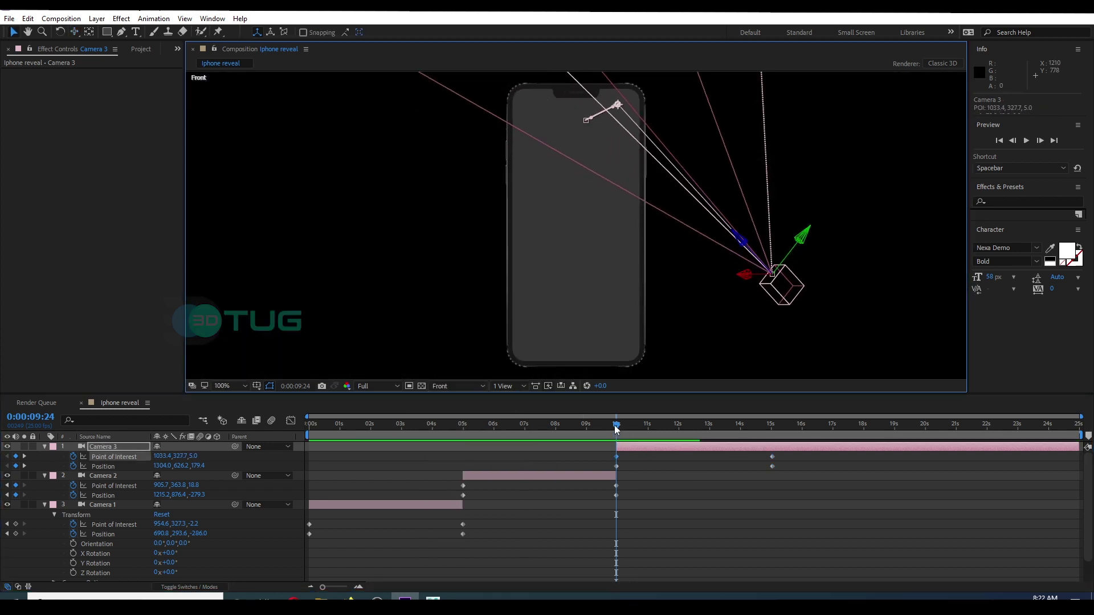
# Shift Camera 3's point of interest the same way at 0:00:15:01 and preview the shot in the Active Camera view.
pyautogui.press('k')
pyautogui.click(481, 386)
pyautogui.click(415, 396)
pyautogui.press('j')
pyautogui.press('space')
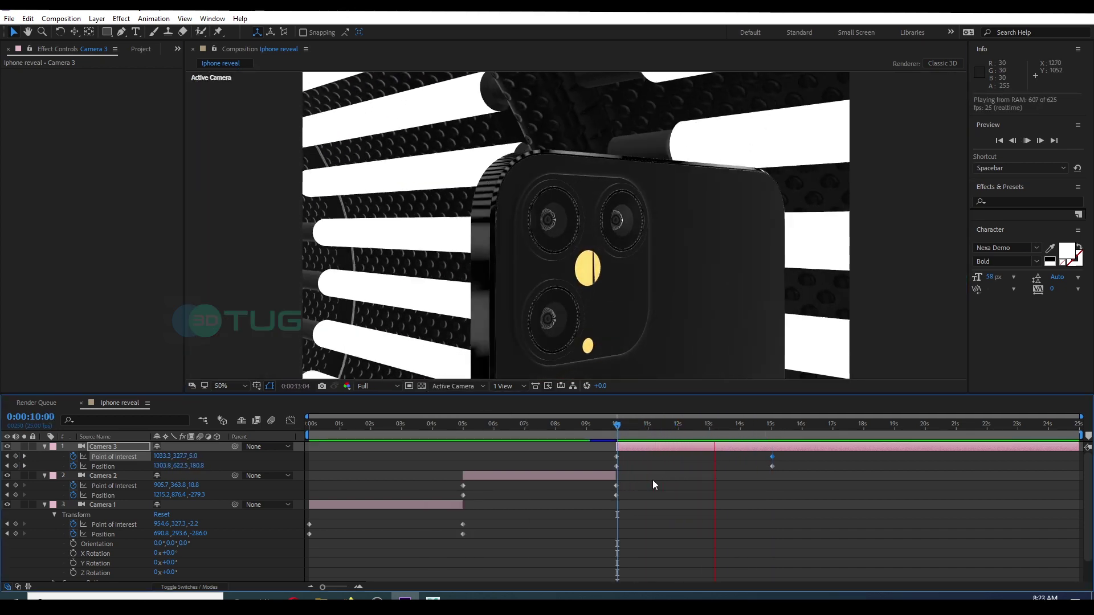
pyautogui.press('space')
# Orbit Camera 3 toward the phone's side edge at its first keyframe.
pyautogui.click(7, 466)
pyautogui.click(7, 466)
pyautogui.press('c')
pyautogui.press('c')
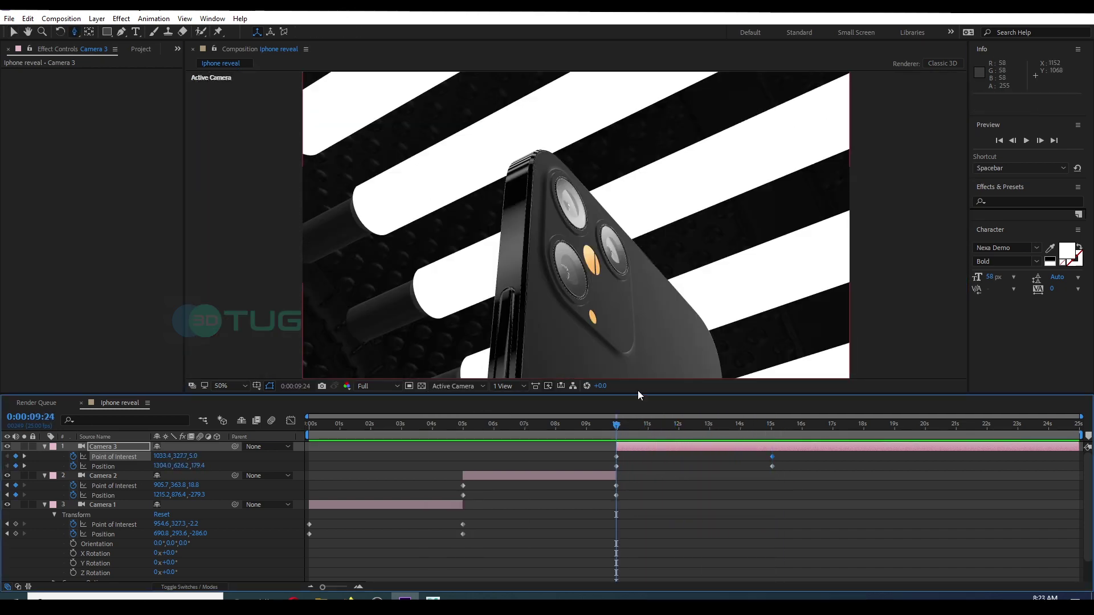
pyautogui.moveTo(617, 426); pyautogui.dragTo(613, 426)
pyautogui.click(24, 457)
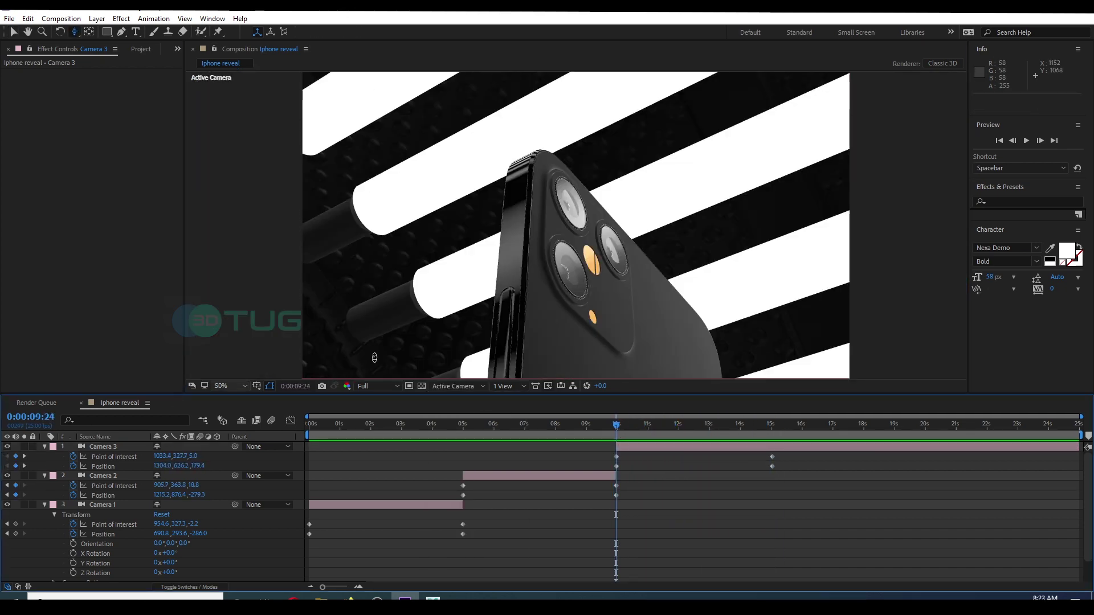
pyautogui.press('c')
pyautogui.moveTo(554, 279); pyautogui.dragTo(586, 281)
# Try reframing Camera 1 onto the phone's side edge, with a new orbit at 0:00:04:01 moved to its end keyframe.
pyautogui.moveTo(617, 425); pyautogui.dragTo(521, 428)
pyautogui.press('Home')
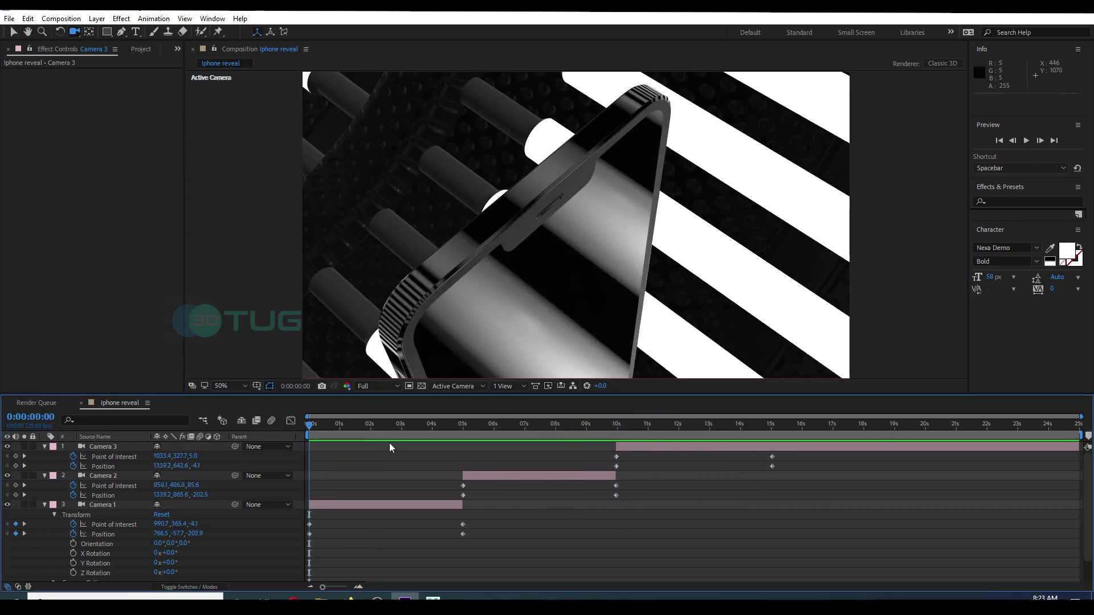
pyautogui.moveTo(587, 268); pyautogui.dragTo(470, 297)
pyautogui.moveTo(625, 300); pyautogui.dragTo(553, 240)
pyautogui.moveTo(310, 426); pyautogui.dragTo(434, 455)
pyautogui.moveTo(374, 309); pyautogui.dragTo(424, 266)
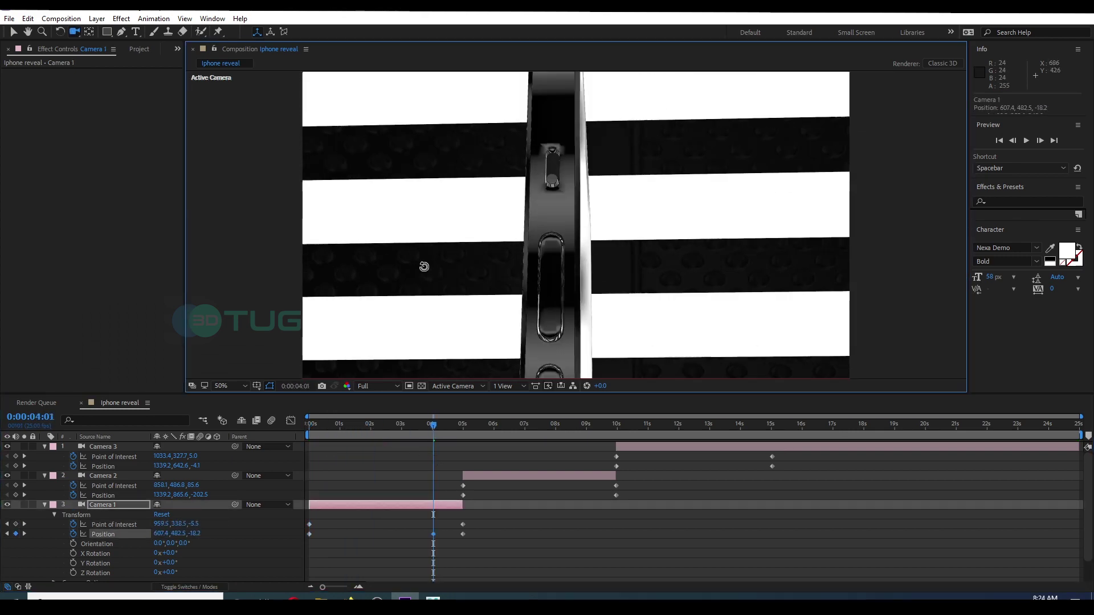
pyautogui.moveTo(433, 533); pyautogui.dragTo(461, 542)
pyautogui.press('Home')
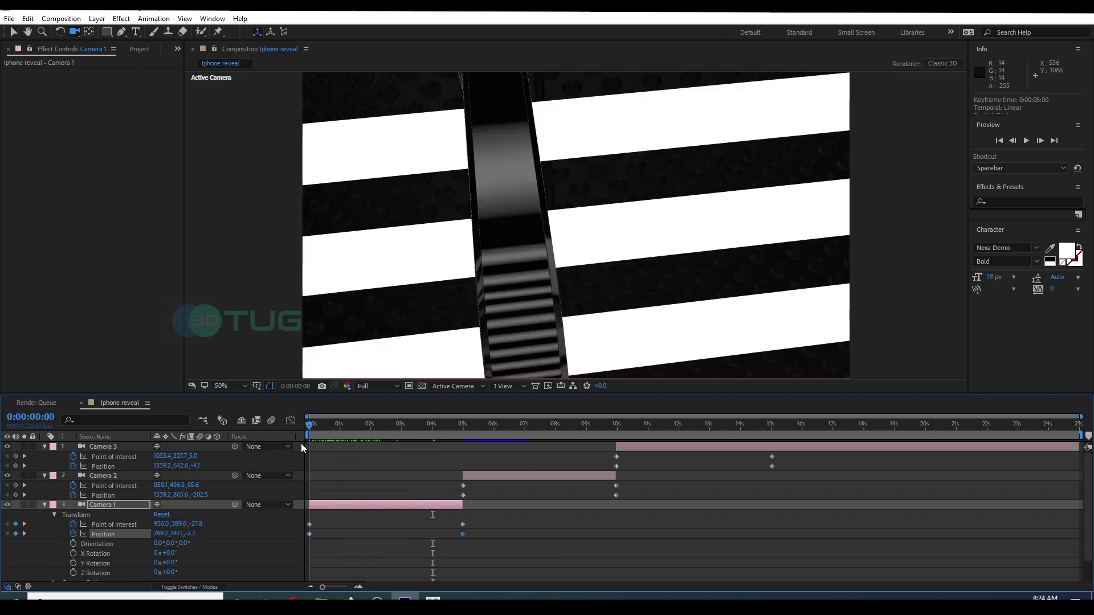
pyautogui.press('space')
pyautogui.press('space')
# Undo the last camera changes made to Camera 1.
pyautogui.hotkey('ctrl', 'z')
pyautogui.hotkey('ctrl', 'z')
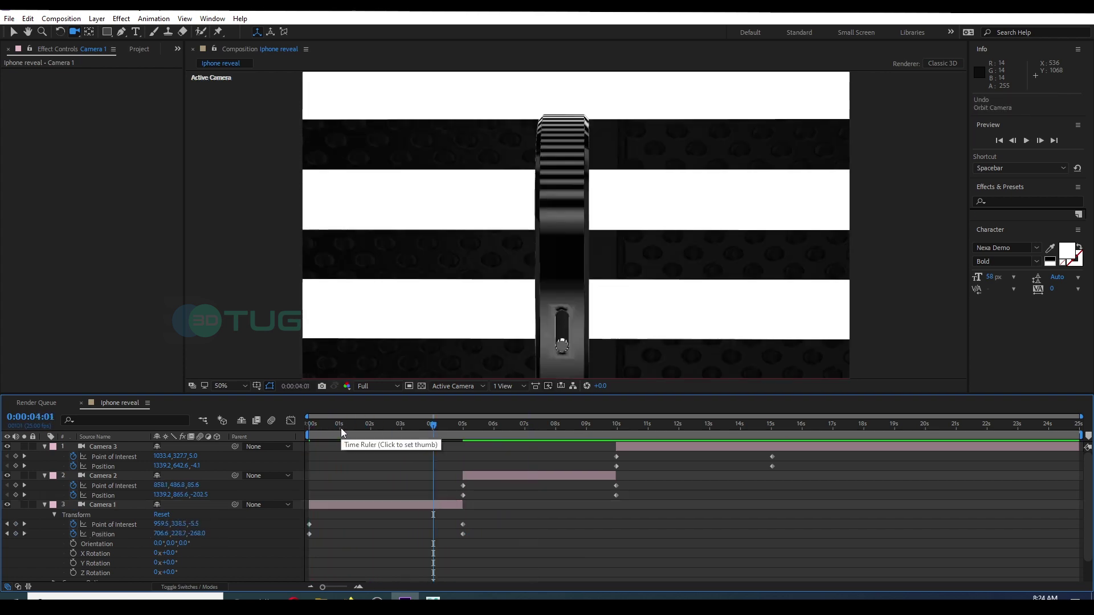
pyautogui.hotkey('ctrl', 'z')
pyautogui.hotkey('ctrl', 'z')
pyautogui.hotkey('ctrl', 'z')
# Split the Camera 3 layer at 0:00:15:01 and reset the new camera's Point of Interest and Position keyframes.
pyautogui.moveTo(317, 429); pyautogui.dragTo(774, 487)
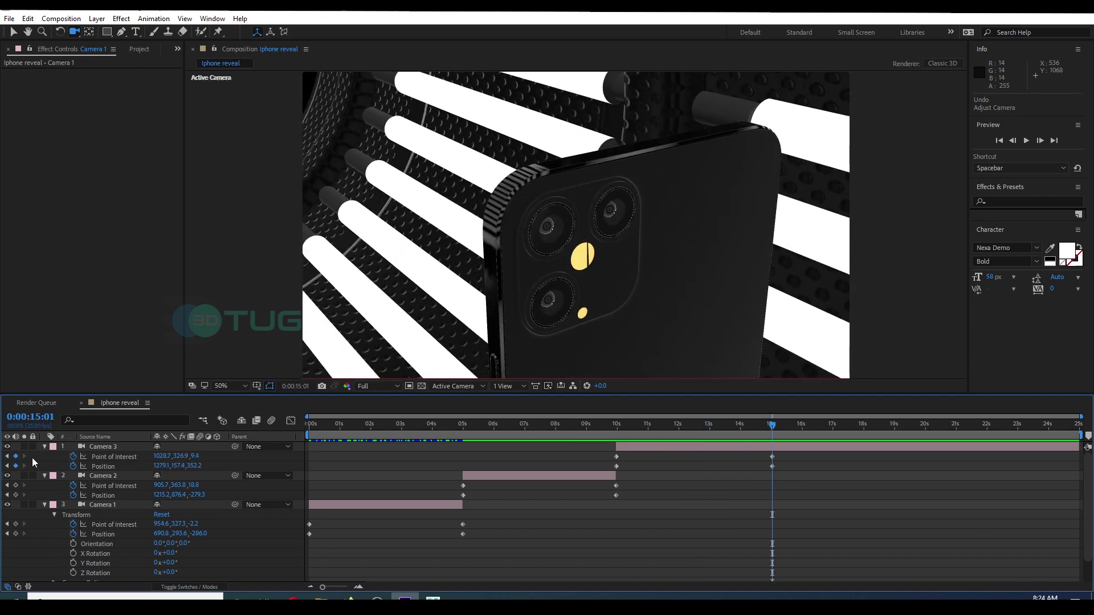
pyautogui.click(795, 446)
pyautogui.hotkey('ctrl', 'shift', 'd')
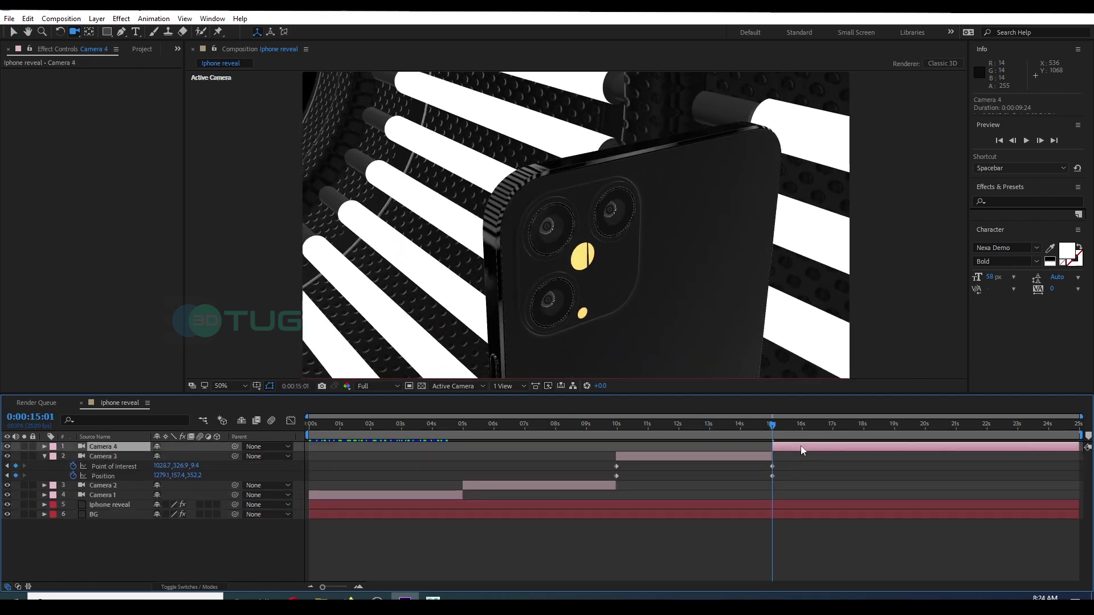
pyautogui.press('u')
pyautogui.moveTo(73, 457); pyautogui.dragTo(73, 467)
# Move Camera 4 to the phone's front at 0:00:15:01 and pull it far back until the whole tunnel is in frame.
pyautogui.moveTo(394, 330); pyautogui.dragTo(735, 308)
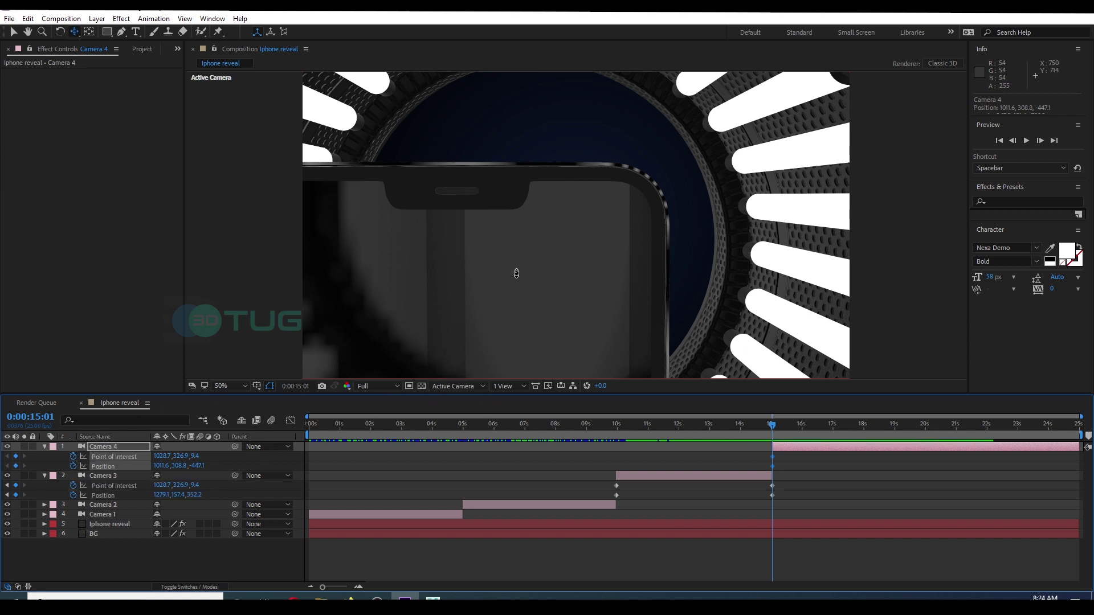
pyautogui.moveTo(516, 271); pyautogui.dragTo(567, 310)
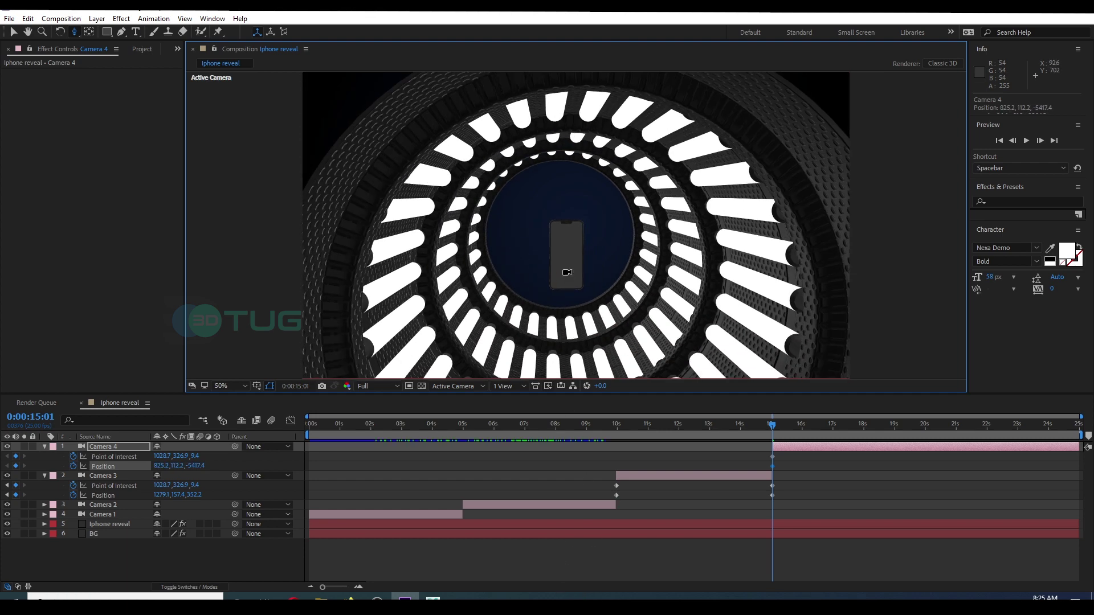
pyautogui.moveTo(562, 271); pyautogui.dragTo(565, 229)
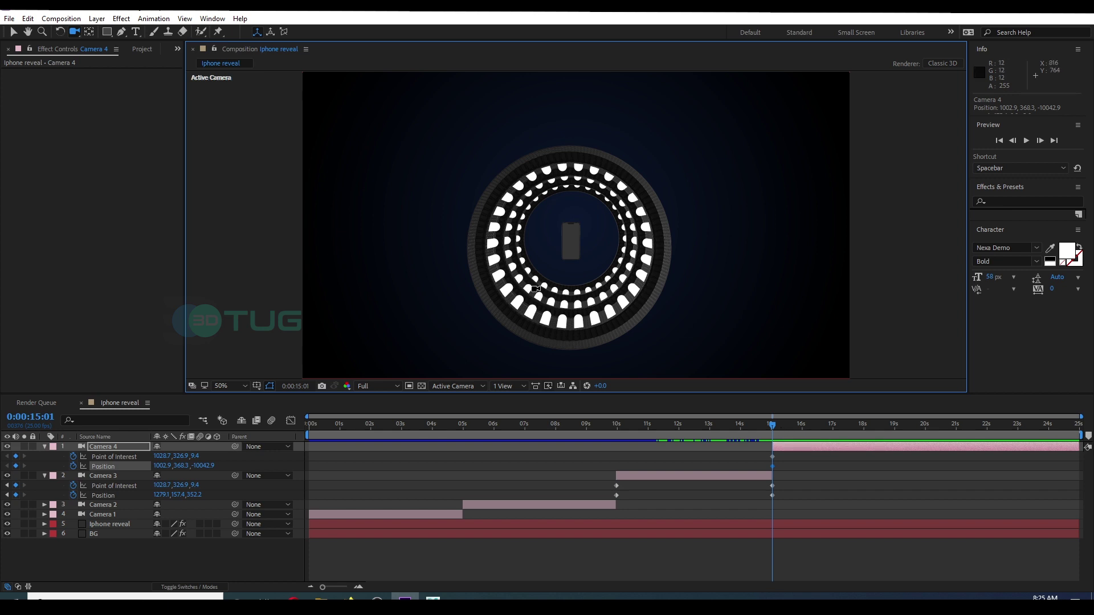
# Push Camera 4 in to a centered front view of the whole phone at 0:00:17:00, easing its keyframes.
pyautogui.moveTo(772, 425); pyautogui.dragTo(836, 441)
pyautogui.press('c')
pyautogui.moveTo(573, 260); pyautogui.dragTo(578, 225)
pyautogui.press('c')
pyautogui.press('c')
pyautogui.press('c')
pyautogui.moveTo(573, 297); pyautogui.dragTo(586, 253)
# Preview Camera 4's push-in, and select the Camera 4 layer at its 0:00:17:00 keyframes.
pyautogui.press('space')
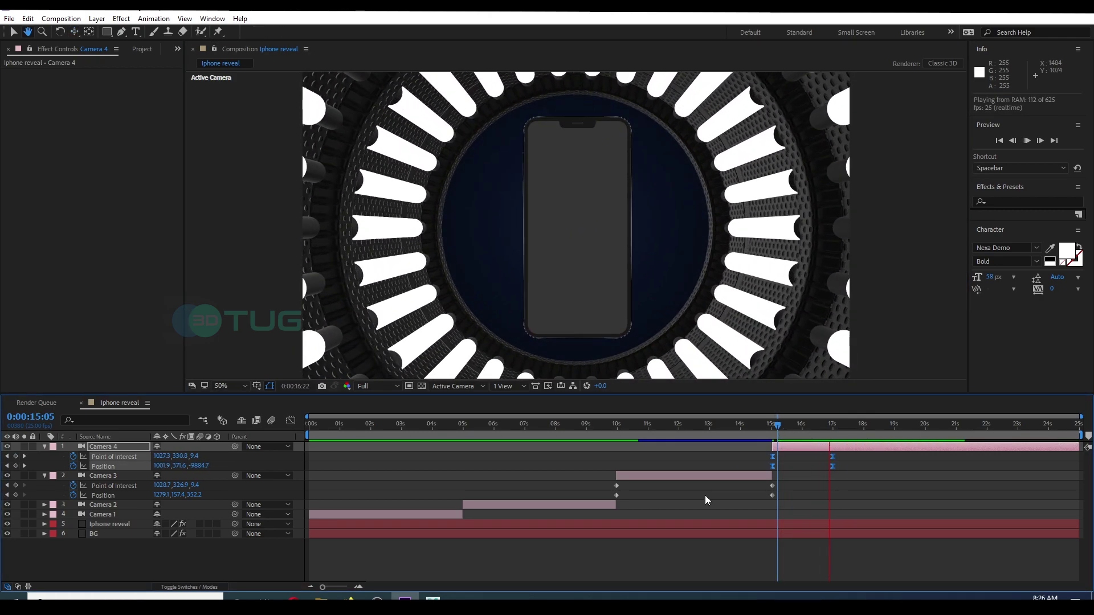
pyautogui.press('space')
pyautogui.click(23, 465)
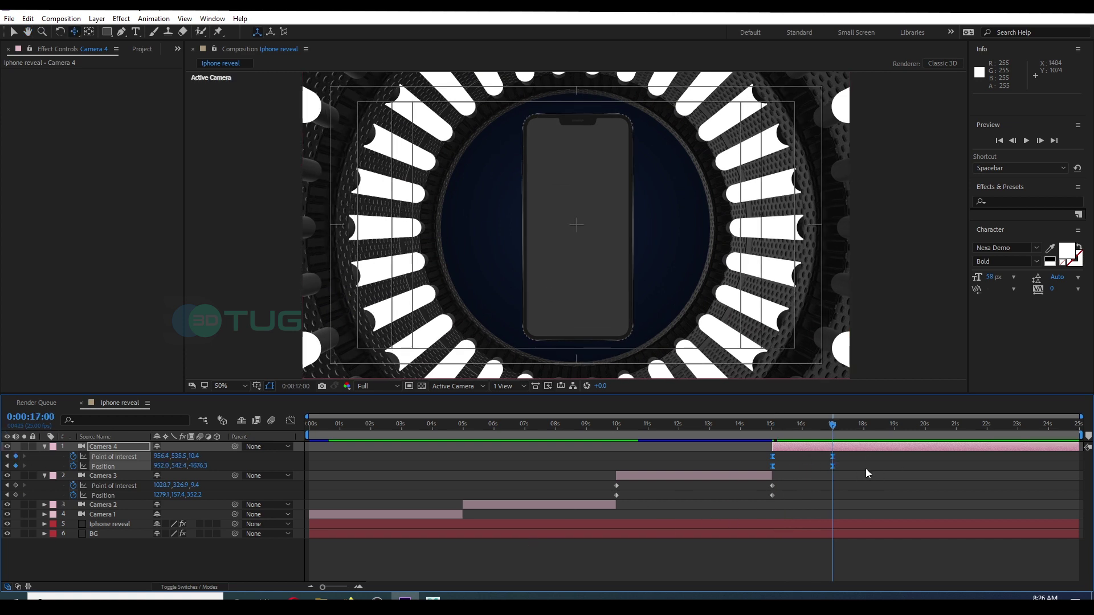
pyautogui.click(849, 447)
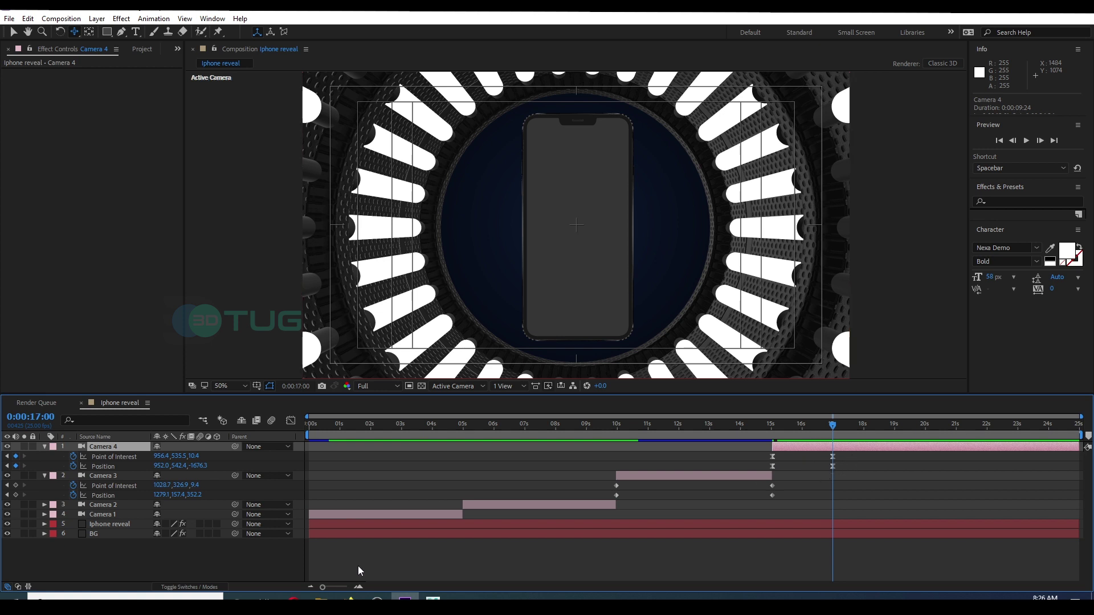
# Reshape the speed graphs of Camera 4's Point of Interest and Position so the push-in starts fast and slows gradually toward 0:00:17:00.
pyautogui.click(292, 421)
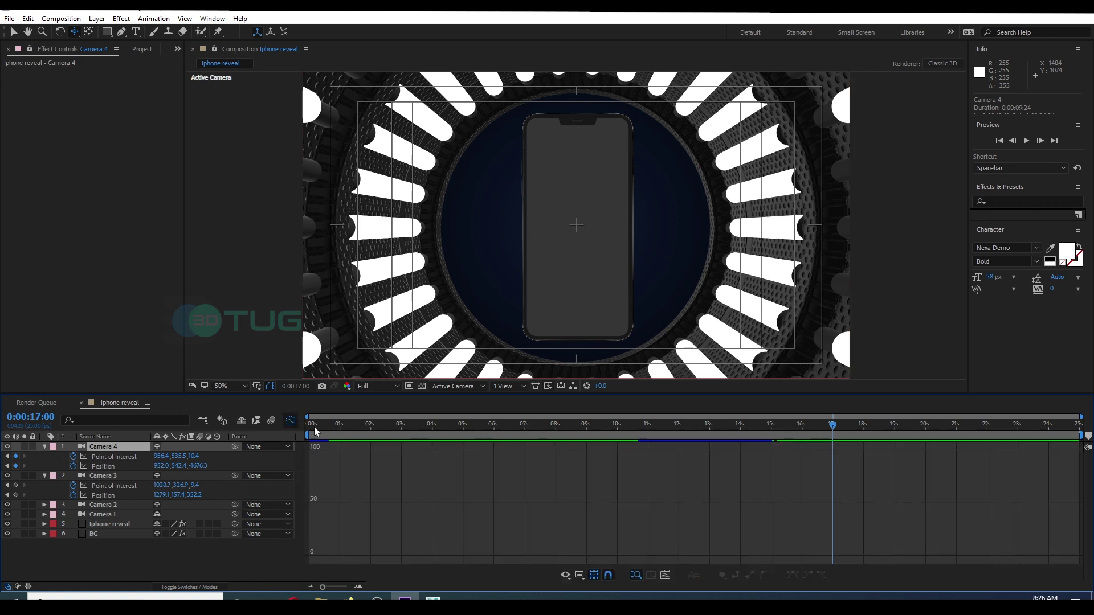
pyautogui.click(103, 459)
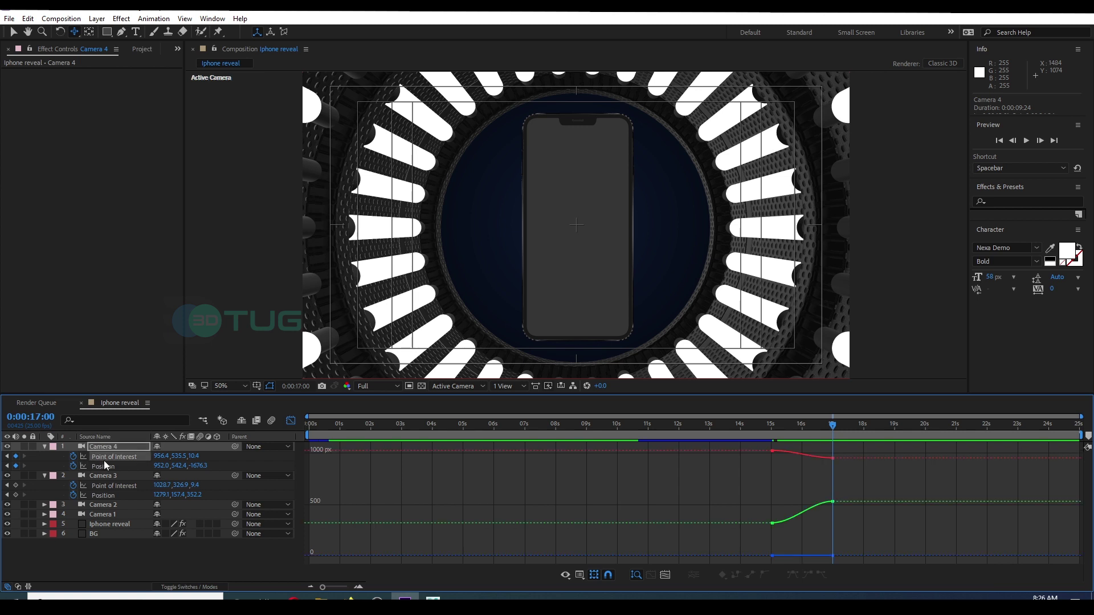
pyautogui.keyDown('shift'); pyautogui.click(104, 466); pyautogui.keyUp('shift')
pyautogui.click(579, 575)
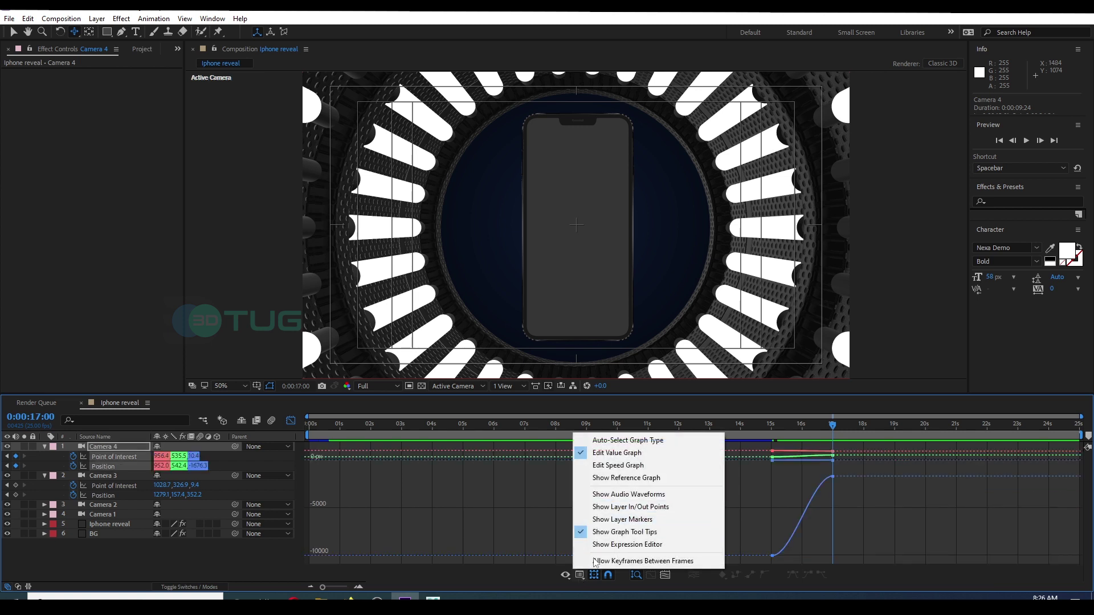
pyautogui.click(622, 471)
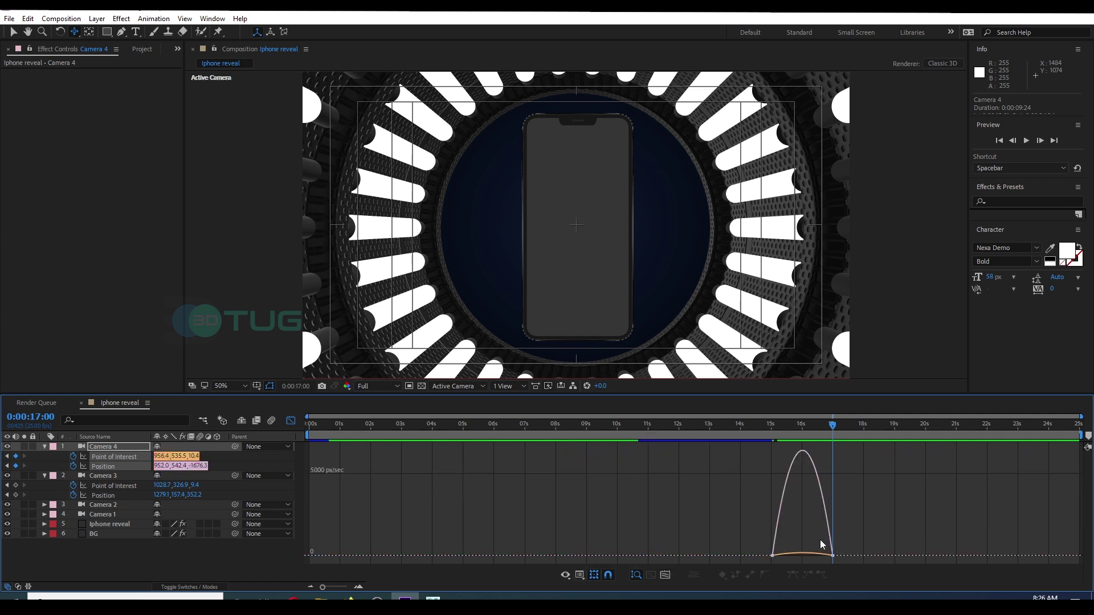
pyautogui.moveTo(819, 539); pyautogui.dragTo(850, 566)
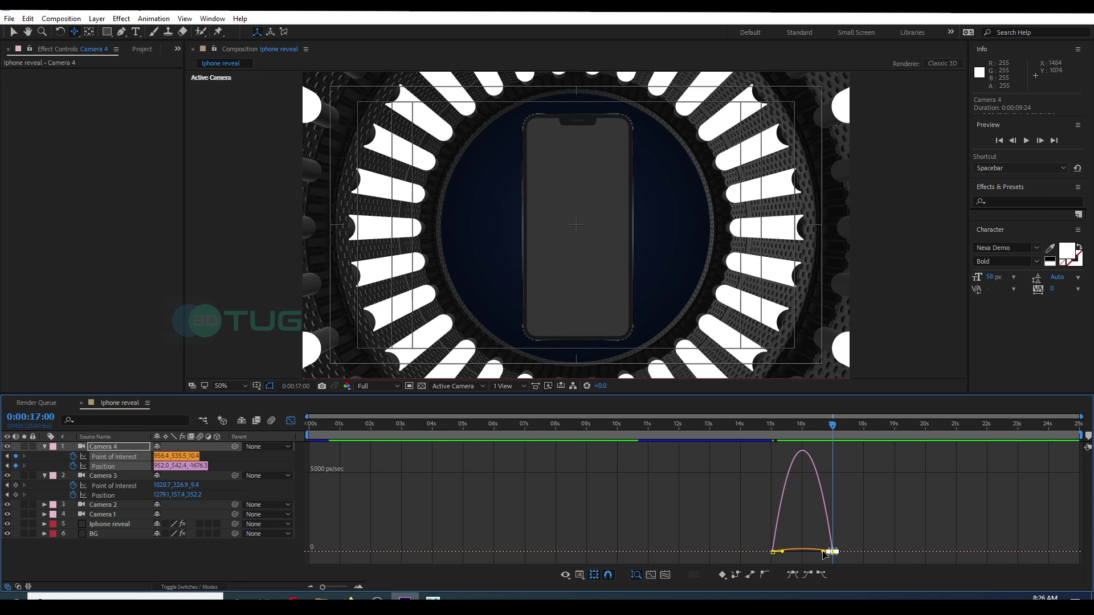
pyautogui.moveTo(825, 552); pyautogui.dragTo(802, 554)
# Preview Camera 4's reshaped push-in from 0:00:14:24.
pyautogui.click(770, 427)
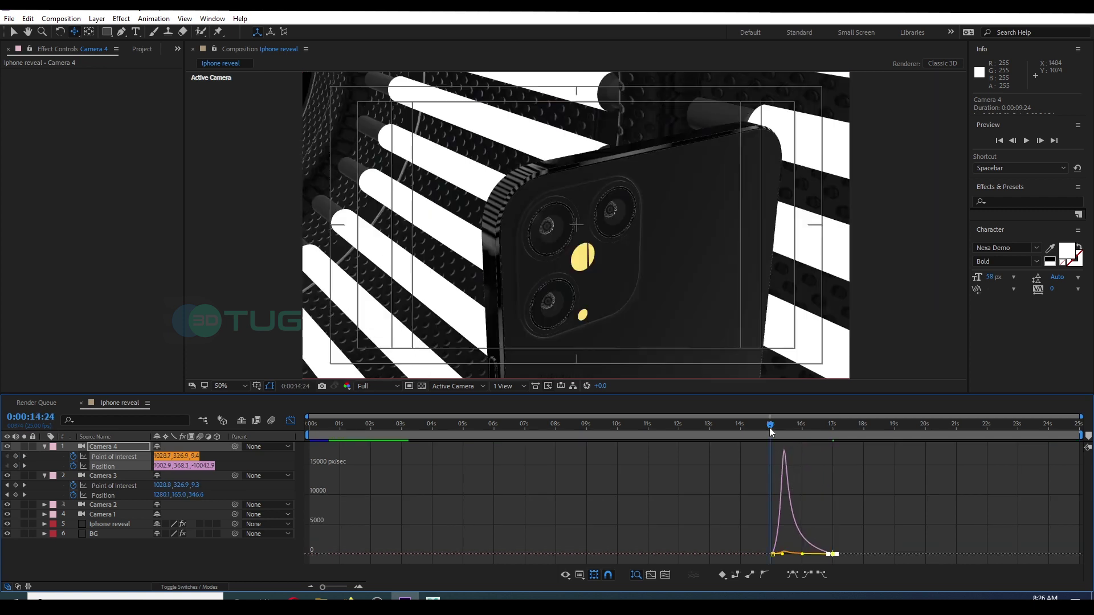
pyautogui.press('space')
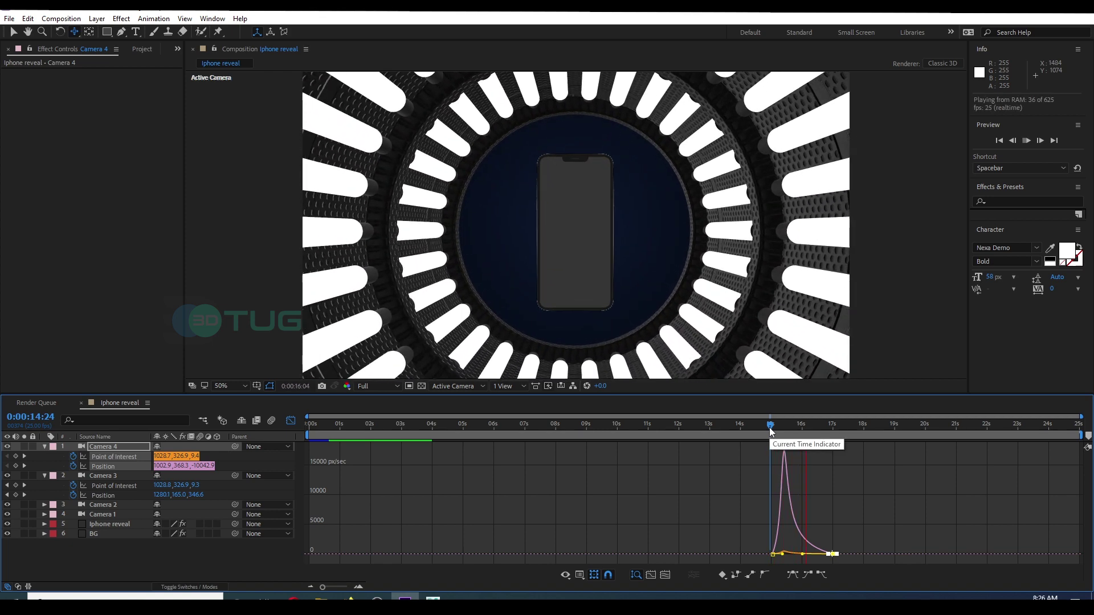
pyautogui.press('space')
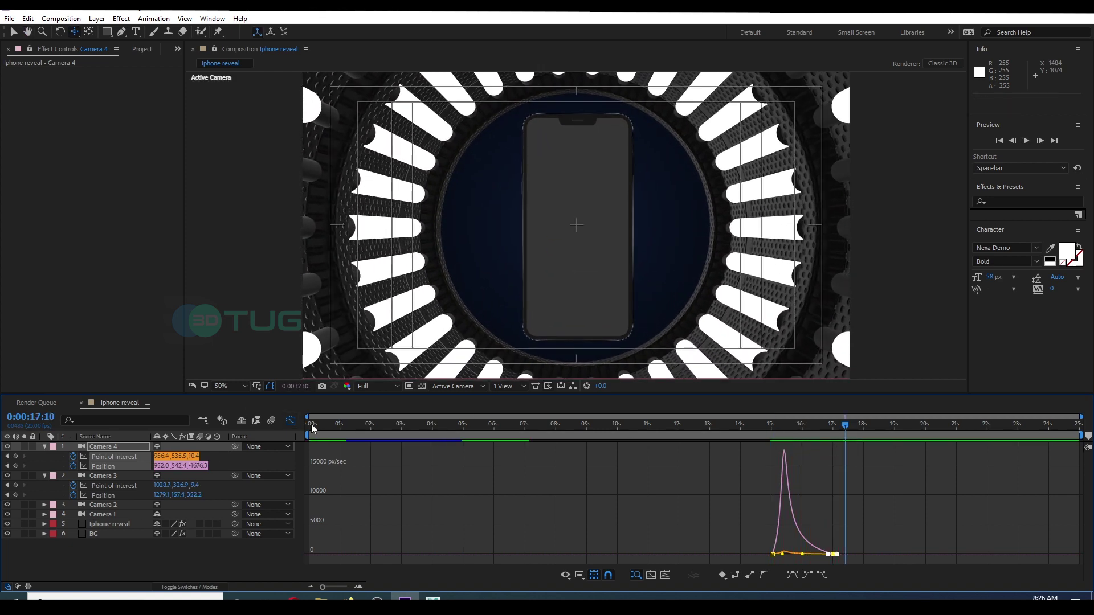
# Close the graph editor and move Camera 4's ending Point of Interest and Position keyframes to 0:00:20:01.
pyautogui.click(291, 421)
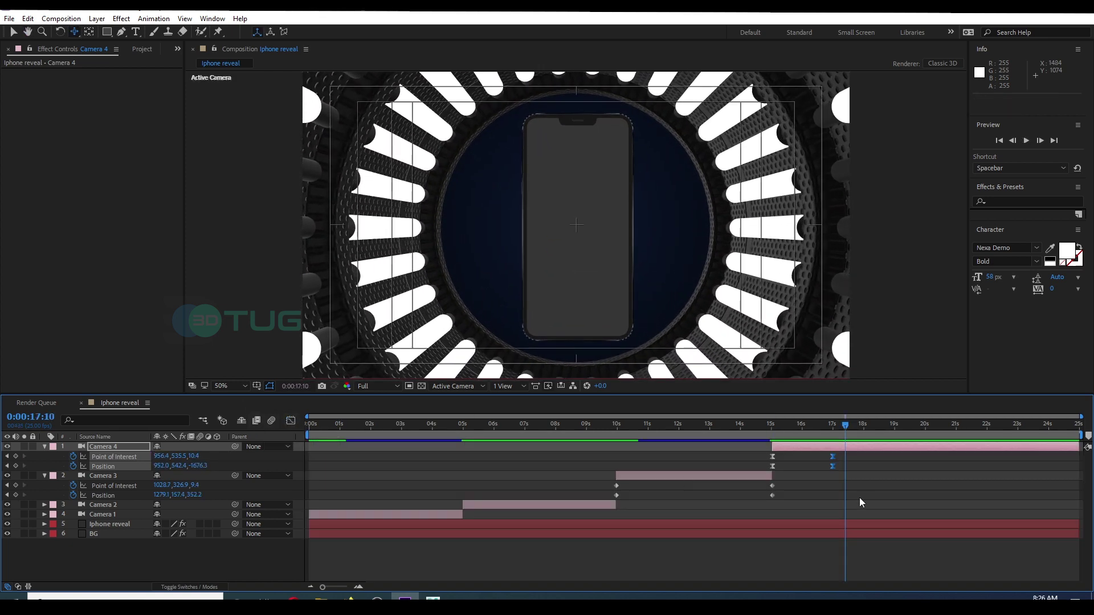
pyautogui.moveTo(821, 456); pyautogui.dragTo(857, 489)
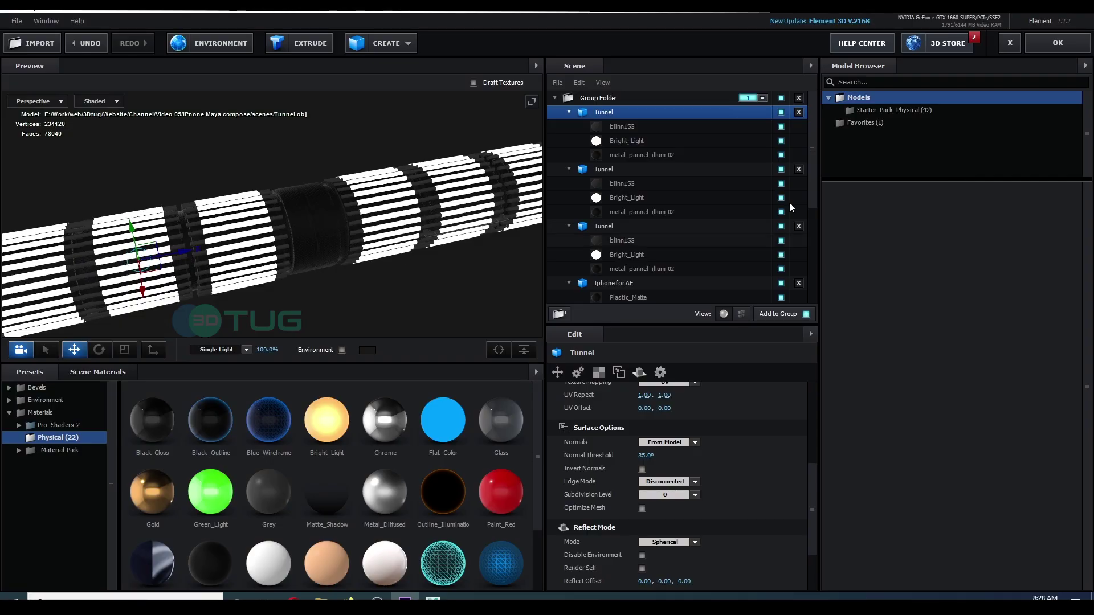
# Apply the Element scene containing three tunnel models, and preview the Camera 4 shot from 0:00:15:01.
pyautogui.click(1051, 47)
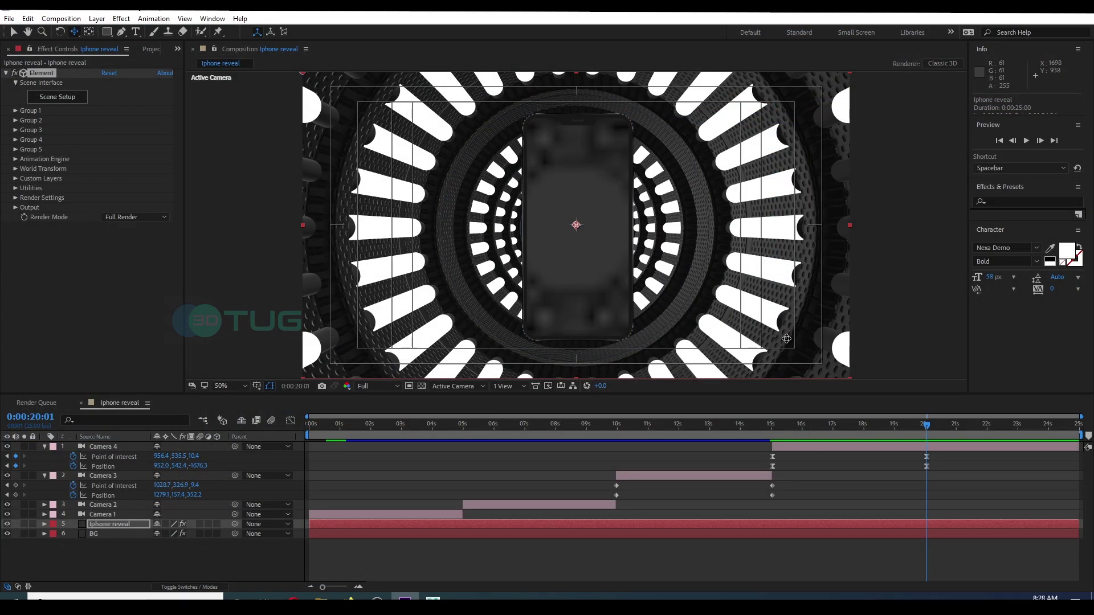
pyautogui.moveTo(933, 430); pyautogui.dragTo(847, 446)
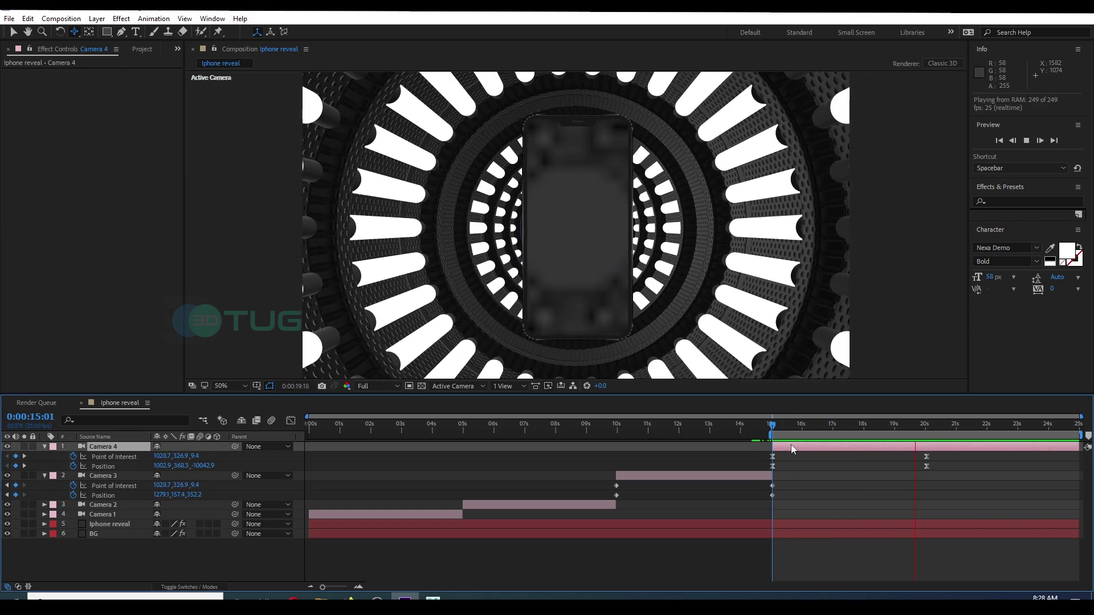
pyautogui.press('space')
# Assign the Iphone for AE model in the Element scene to Auxiliary Animation Channel 1 and apply the scene.
pyautogui.click(94, 523)
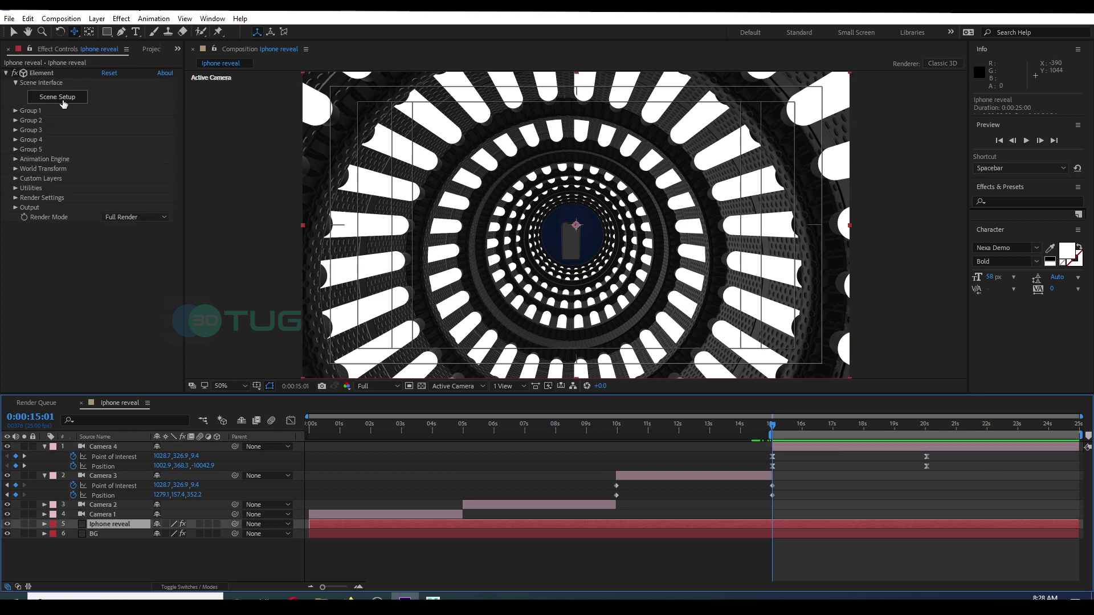
pyautogui.click(57, 97)
pyautogui.rightClick(629, 284)
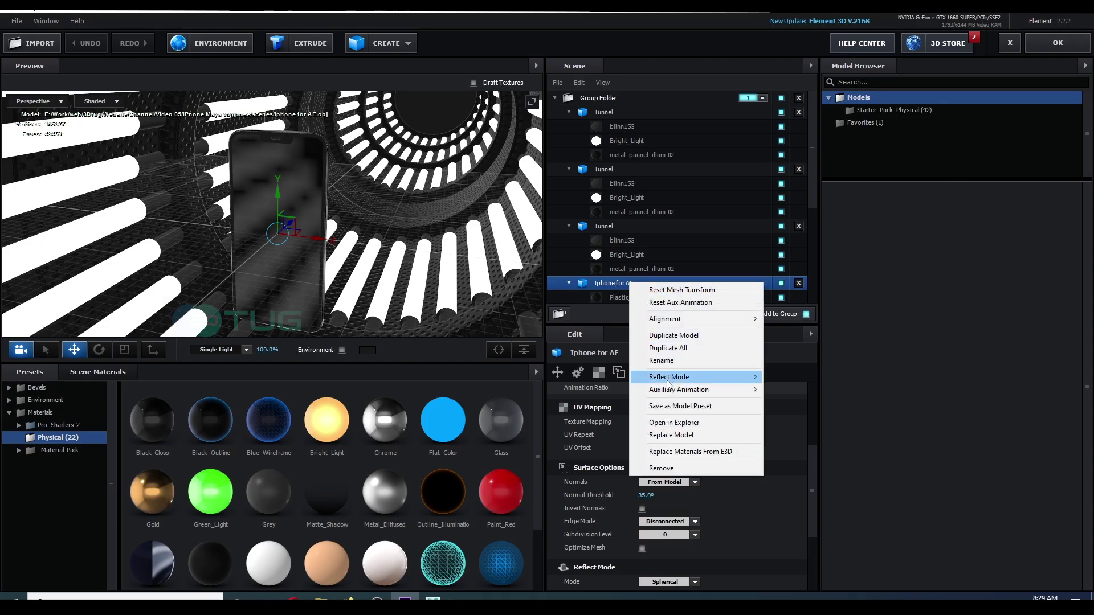
pyautogui.moveTo(662, 390)
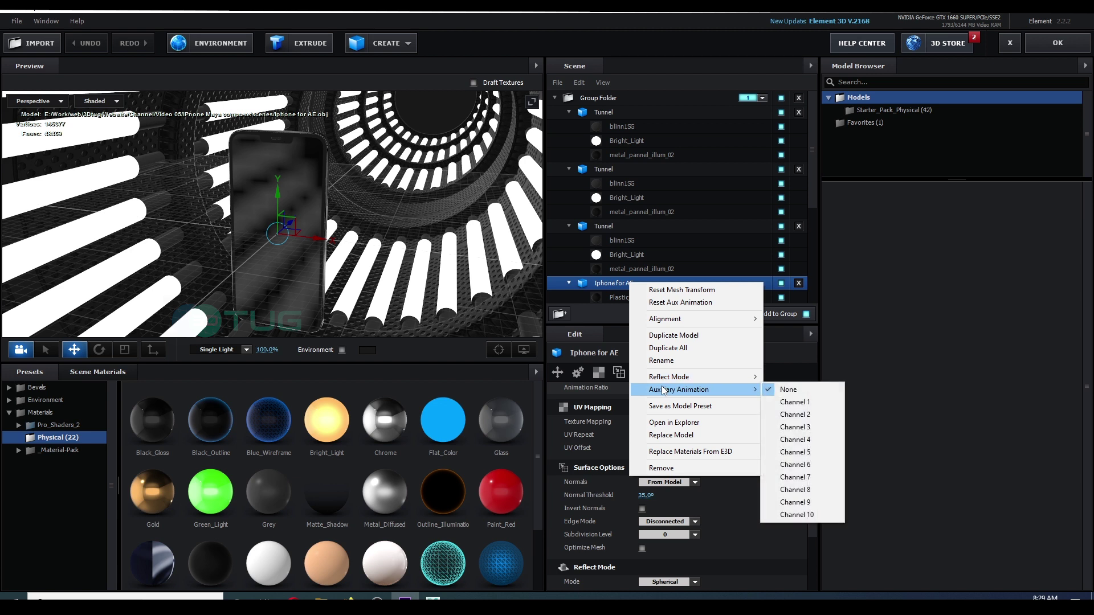
pyautogui.click(798, 404)
pyautogui.click(1057, 43)
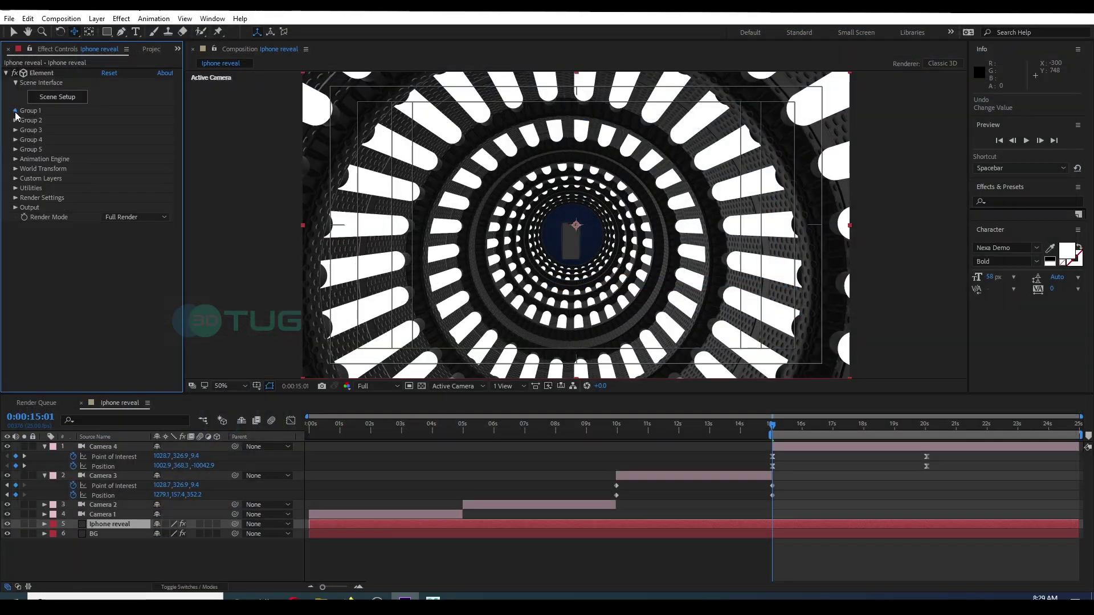
# Keyframe the phone's Channel 1 Y rotation from -180° at 0:00:15:01 to 0° at 0:00:20:01, easing both keyframes.
pyautogui.click(25, 256)
pyautogui.click(35, 266)
pyautogui.click(44, 324)
pyautogui.moveTo(117, 342); pyautogui.dragTo(221, 350)
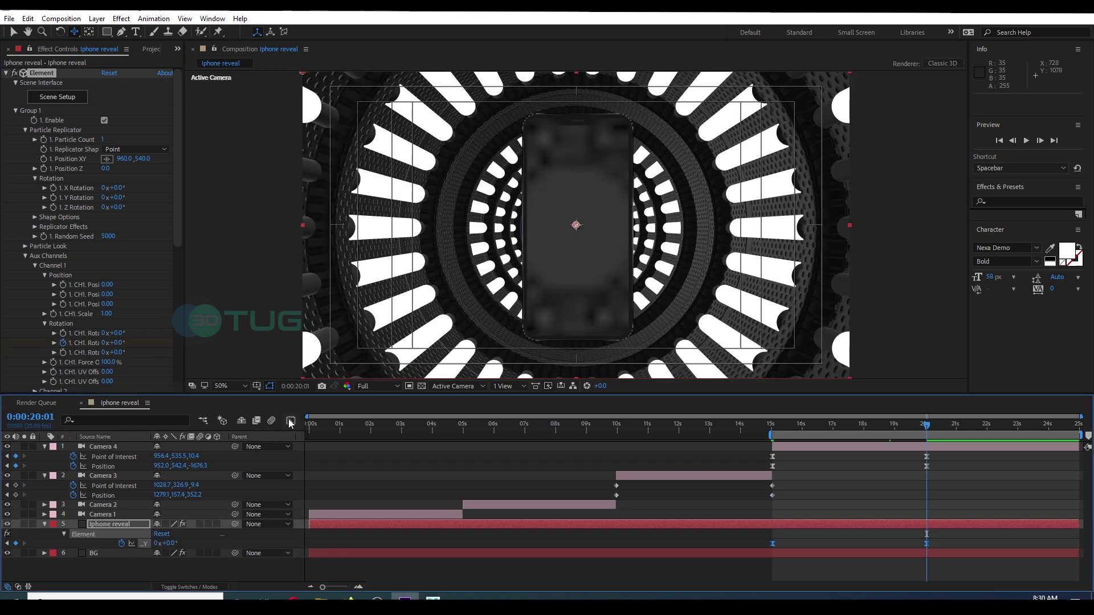
# Reshape the phone's Y rotation speed graph so the spin peaks just after 0:00:15:01 and slows gradually toward 0:00:20:01.
pyautogui.click(291, 421)
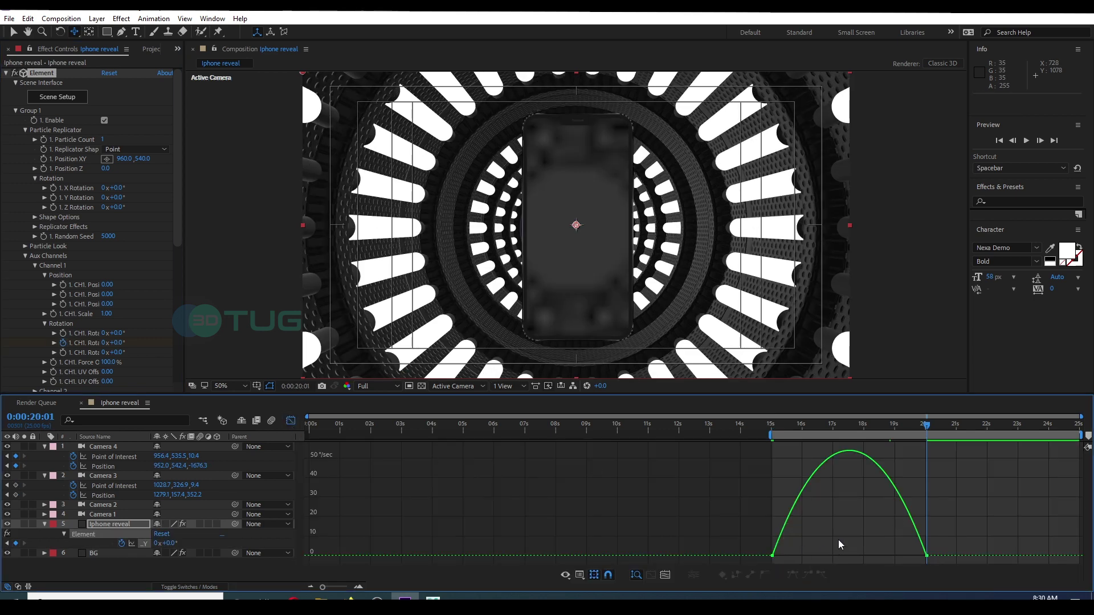
pyautogui.click(580, 576)
pyautogui.click(613, 464)
pyautogui.moveTo(764, 450); pyautogui.dragTo(857, 557)
pyautogui.moveTo(857, 557); pyautogui.dragTo(849, 557)
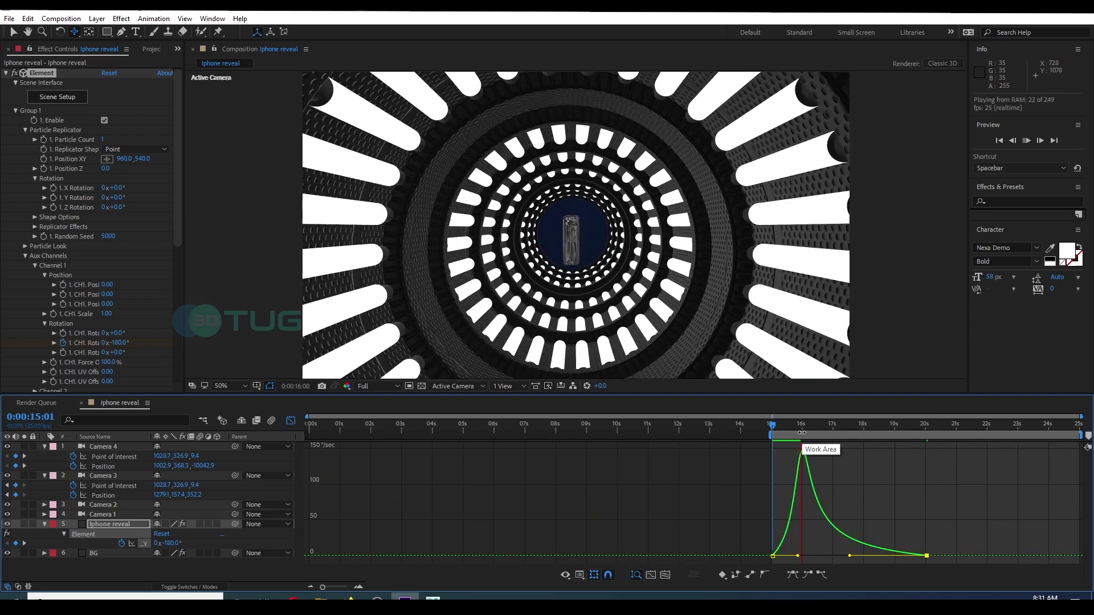
pyautogui.moveTo(772, 425); pyautogui.dragTo(794, 463)
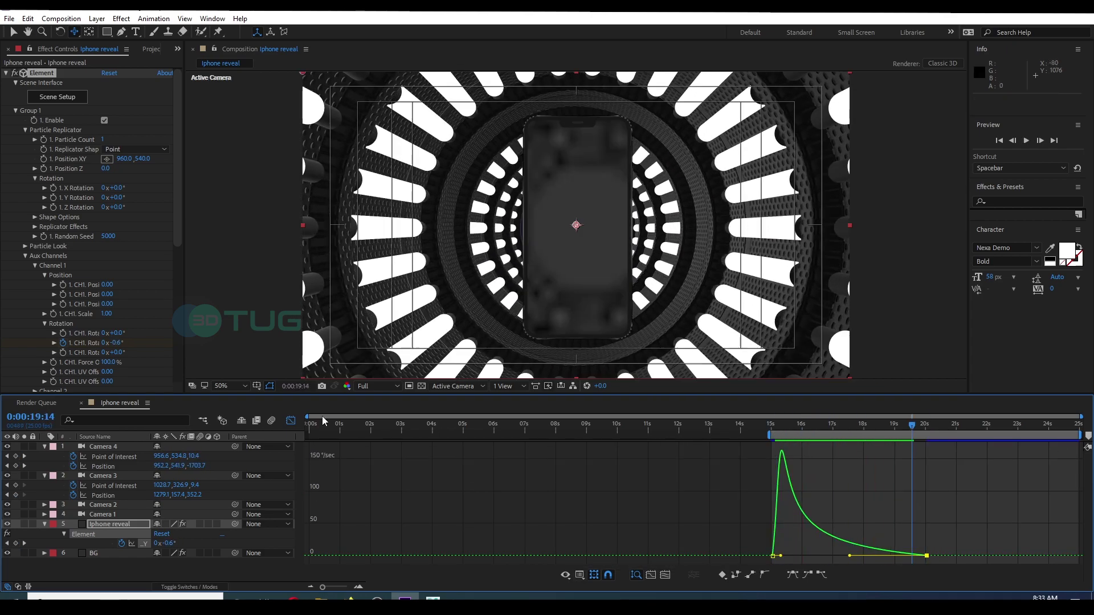
# Close the graph editor and adjust the phone's Channel 1 Y rotation value at 0:00:20:01.
pyautogui.hotkey('shift', 'F3')
pyautogui.moveTo(912, 446)
pyautogui.mouseDown()
pyautogui.moveTo(784, 450)
pyautogui.moveTo(928, 450)
pyautogui.mouseUp()
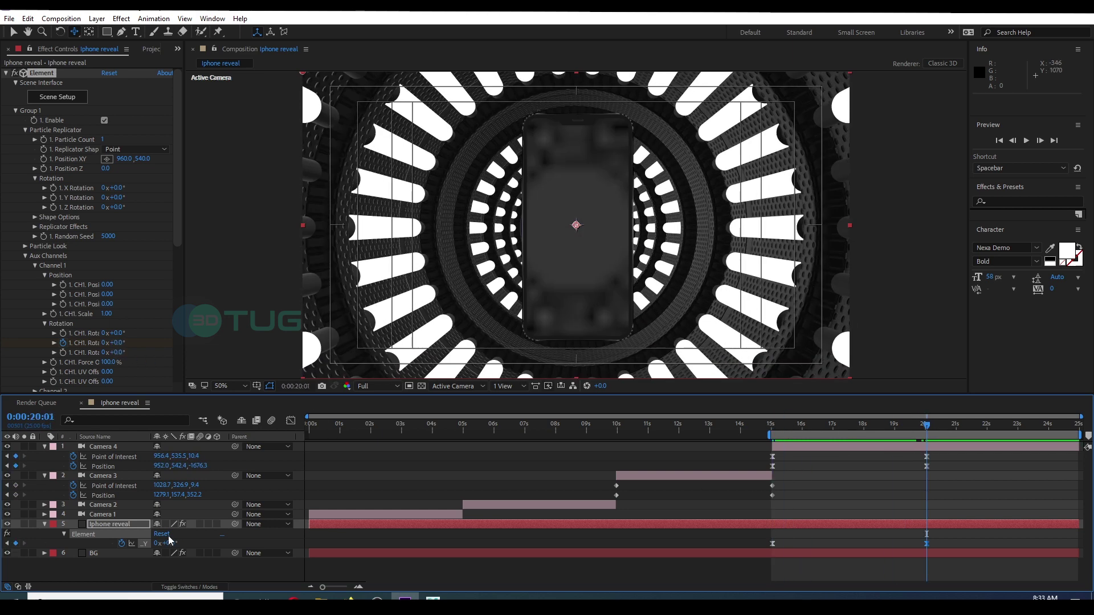
pyautogui.moveTo(171, 543); pyautogui.dragTo(189, 536)
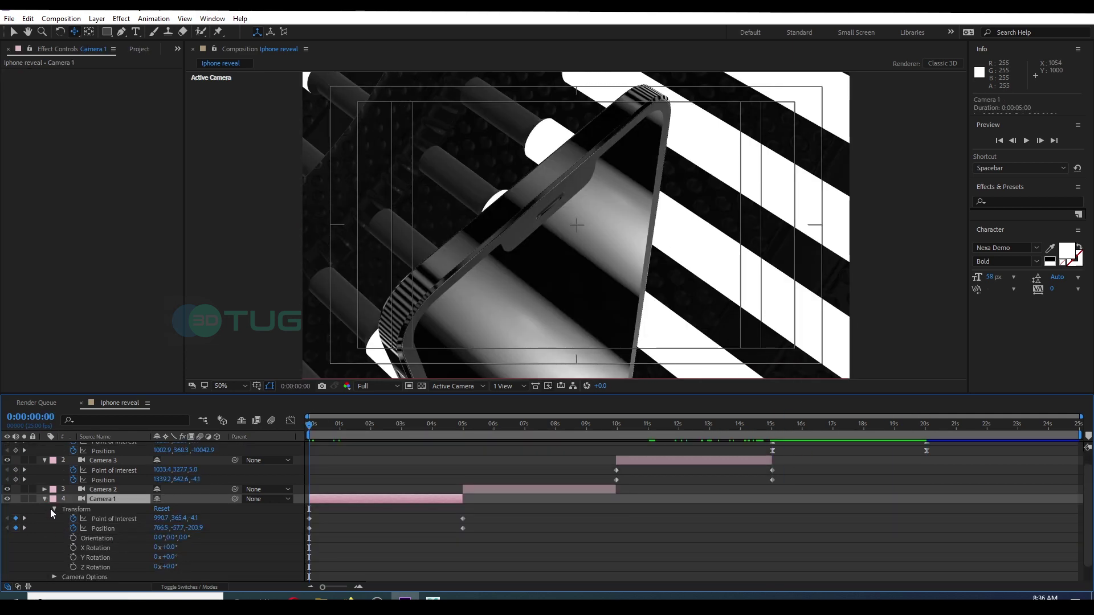
# Turn on Depth of Field in Camera 1's Camera Options, and collapse the layer.
pyautogui.click(53, 509)
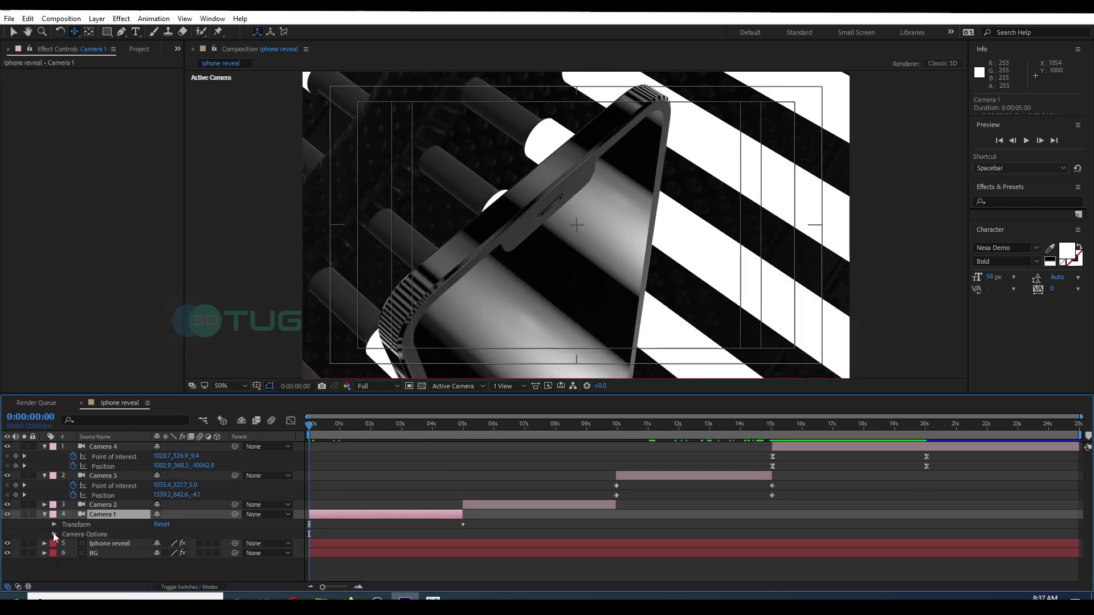
pyautogui.click(54, 534)
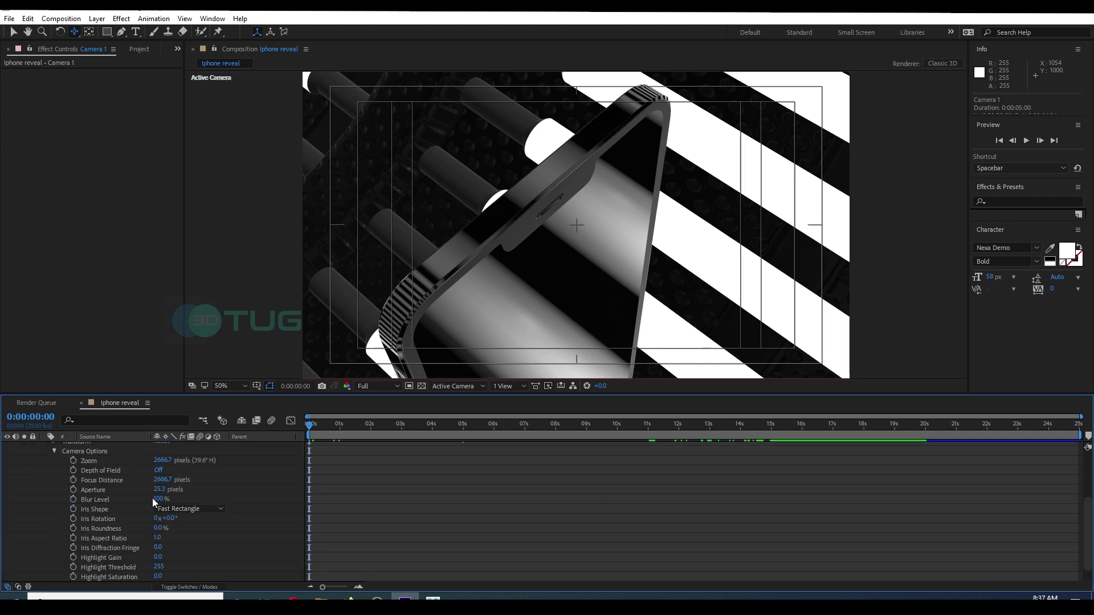
pyautogui.click(158, 471)
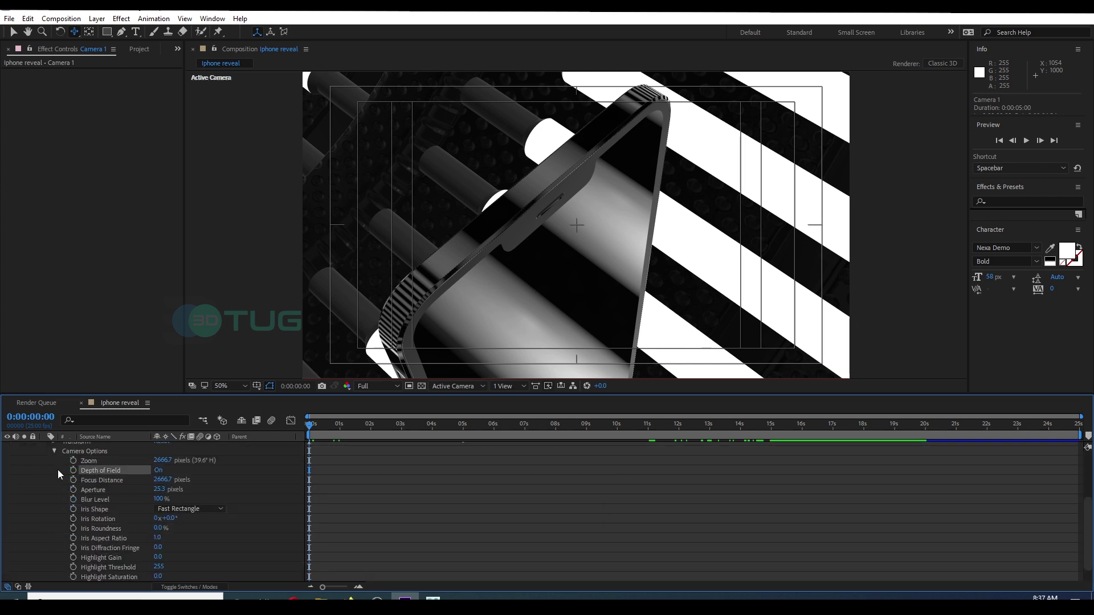
pyautogui.scroll(2, 80, 479)
pyautogui.click(44, 491)
# Set the DOF Mode in the Iphone reveal layer's Element render settings to Focus Indicator.
pyautogui.click(105, 524)
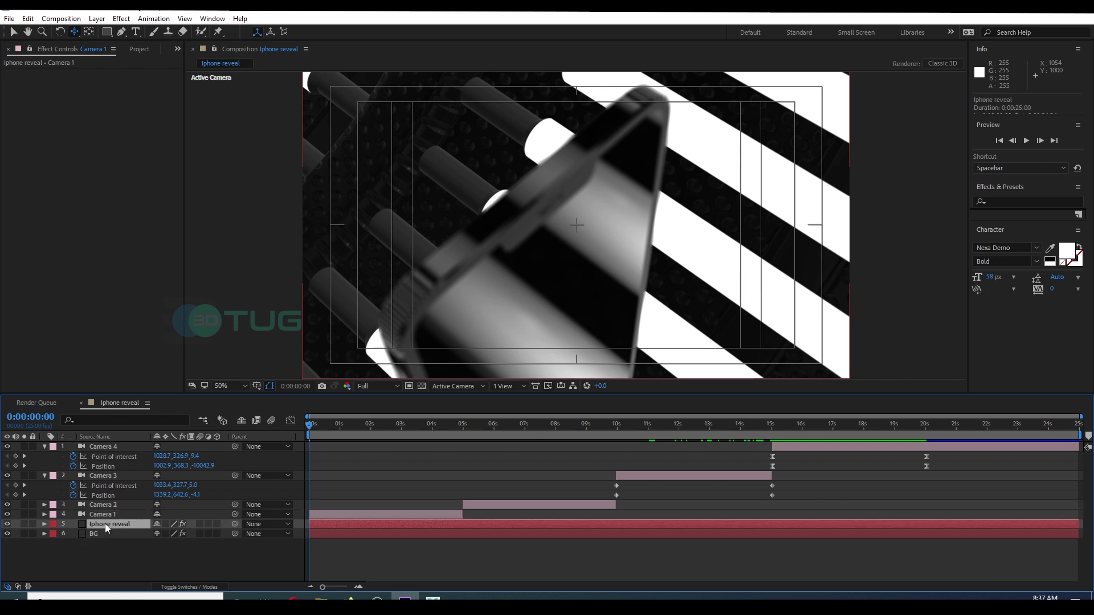
pyautogui.scroll(-5, 97, 245)
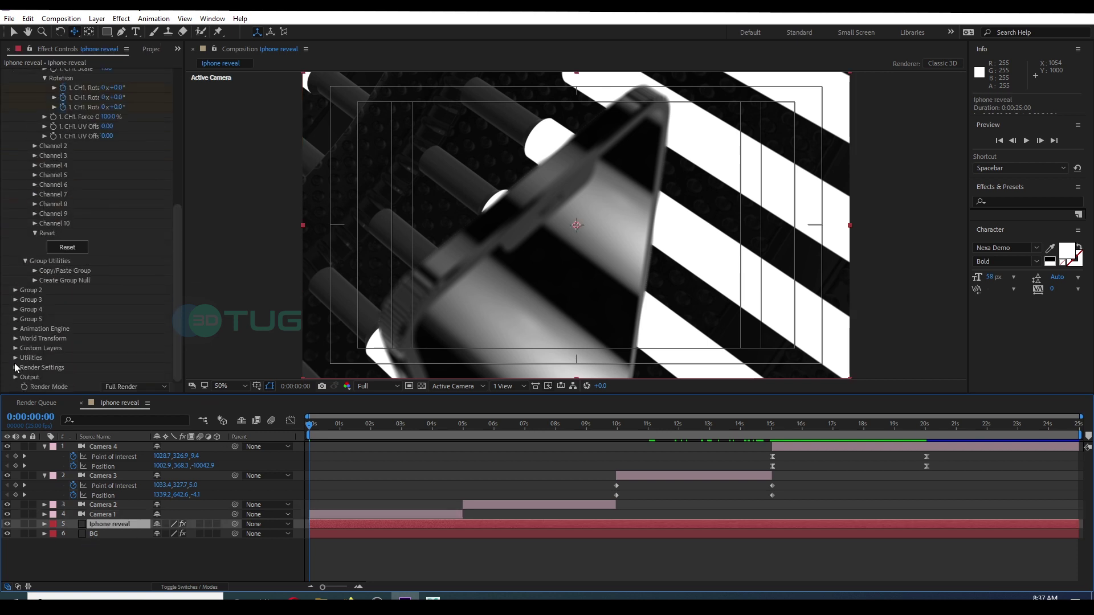
pyautogui.click(15, 368)
pyautogui.click(25, 348)
pyautogui.click(134, 367)
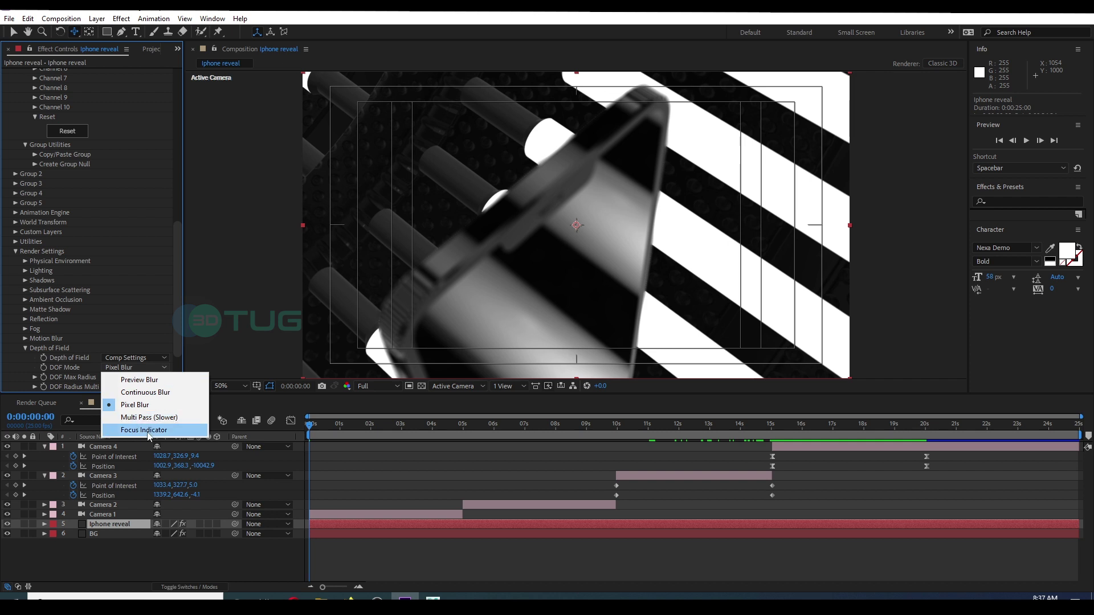
pyautogui.click(147, 430)
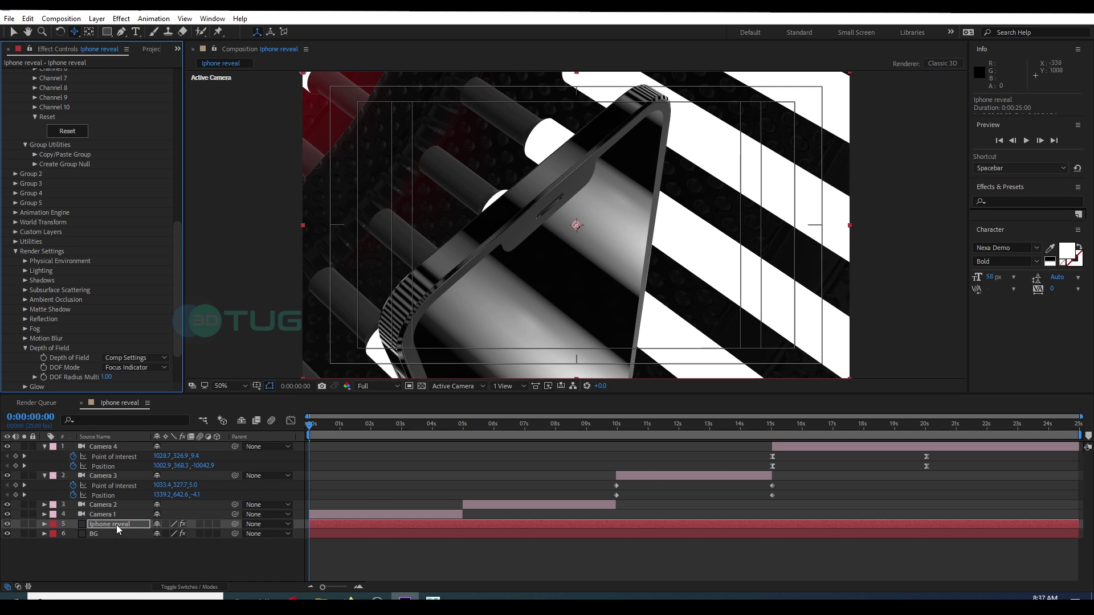
# Keyframe Camera 1's Focus Distance at 426 pixels at 0:00:00:00 and about 352 pixels at 0:00:04:23, keeping the focus on the phone.
pyautogui.click(110, 517)
pyautogui.click(44, 515)
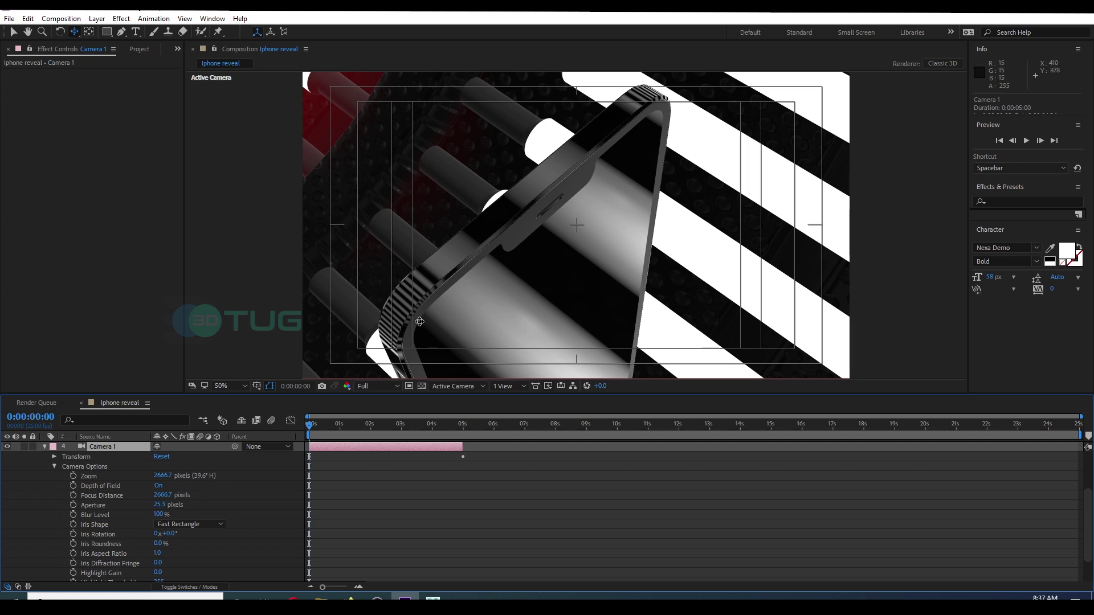
pyautogui.moveTo(162, 495); pyautogui.dragTo(85, 506)
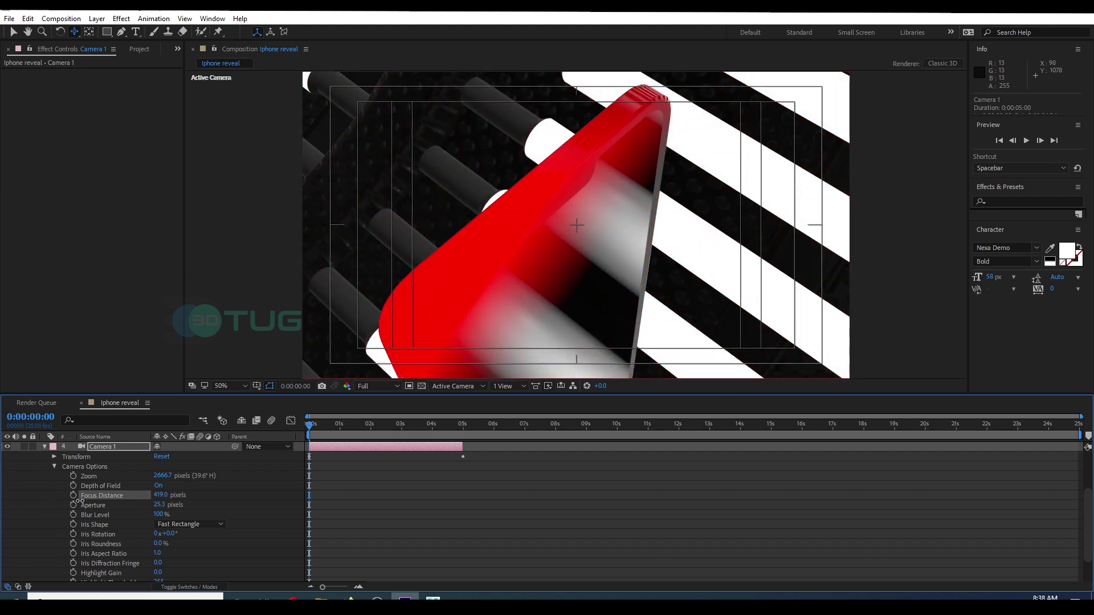
pyautogui.moveTo(306, 425); pyautogui.dragTo(286, 477)
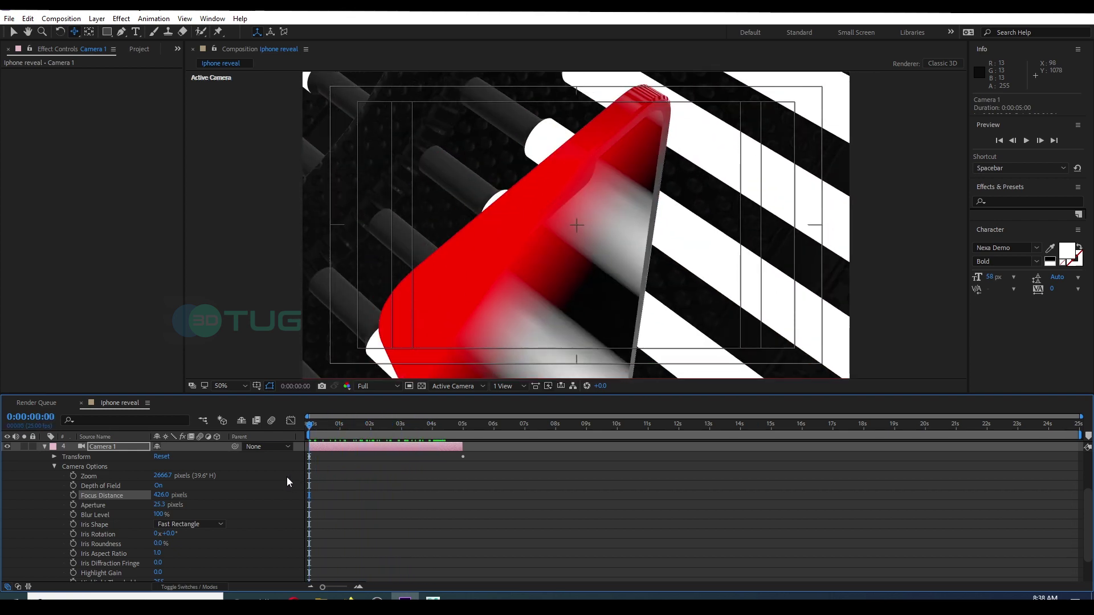
pyautogui.click(73, 495)
pyautogui.moveTo(306, 433); pyautogui.dragTo(460, 433)
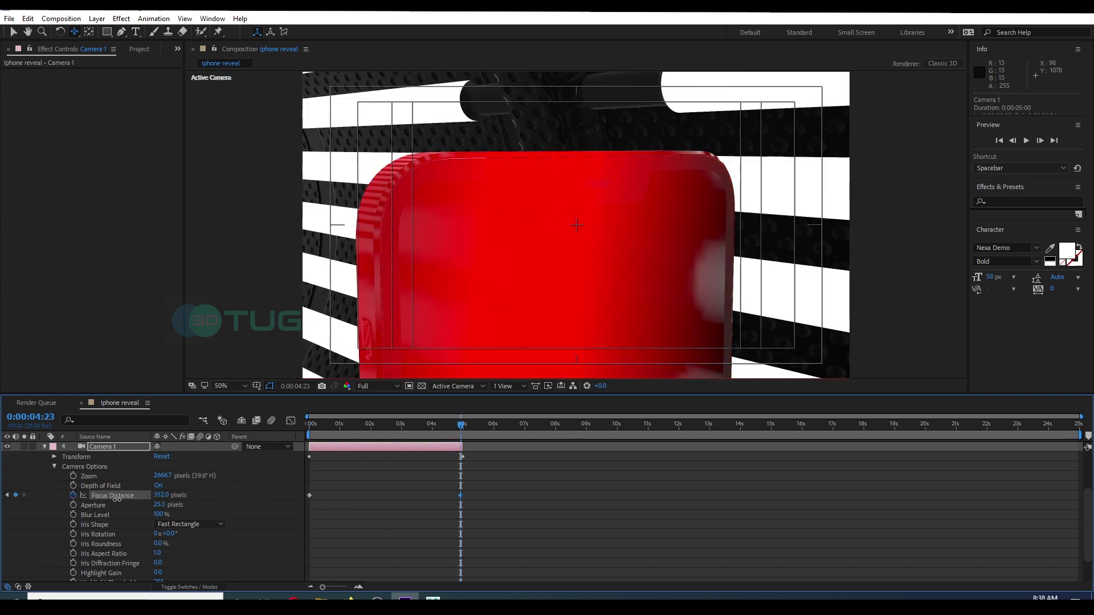
pyautogui.moveTo(161, 495); pyautogui.dragTo(103, 502)
# Open Camera 2's Camera Options with the playhead at 0:00:06:22 and Depth of Field turned on.
pyautogui.moveTo(402, 430); pyautogui.dragTo(522, 436)
pyautogui.scroll(2, 483, 446)
pyautogui.click(103, 506)
pyautogui.click(44, 505)
pyautogui.click(54, 525)
pyautogui.scroll(-3, 152, 494)
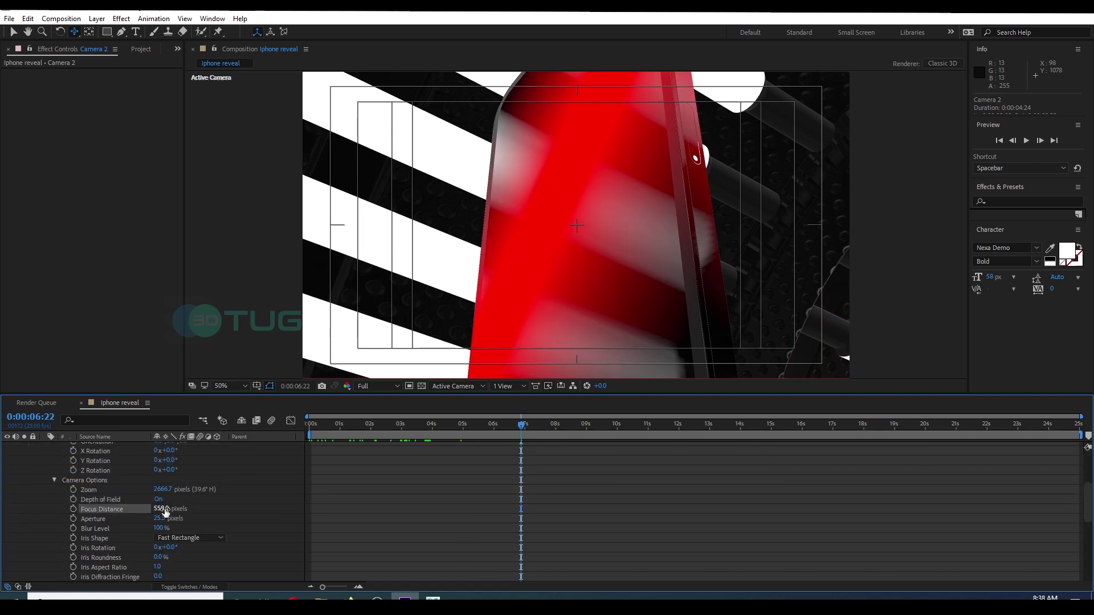
# Keyframe Camera 2's Focus Distance at 389 pixels at 0:00:05:00 and at a greater distance near the end of its shot.
pyautogui.scroll(5, 512, 479)
pyautogui.press('space')
pyautogui.scroll(-3, 74, 539)
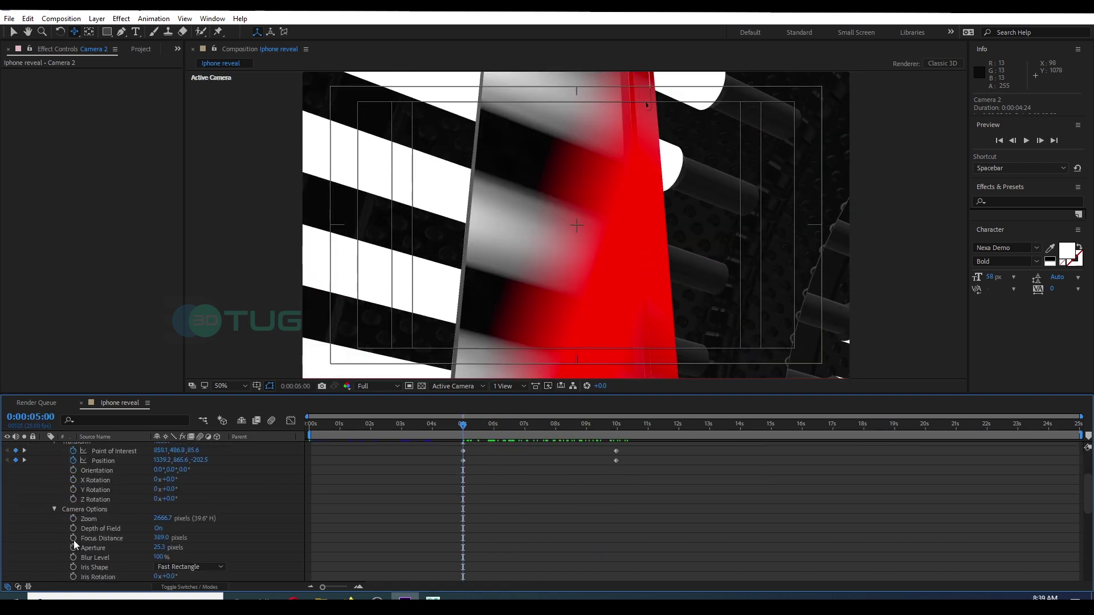
pyautogui.click(111, 538)
pyautogui.moveTo(462, 424); pyautogui.dragTo(611, 466)
pyautogui.moveTo(162, 538); pyautogui.dragTo(324, 545)
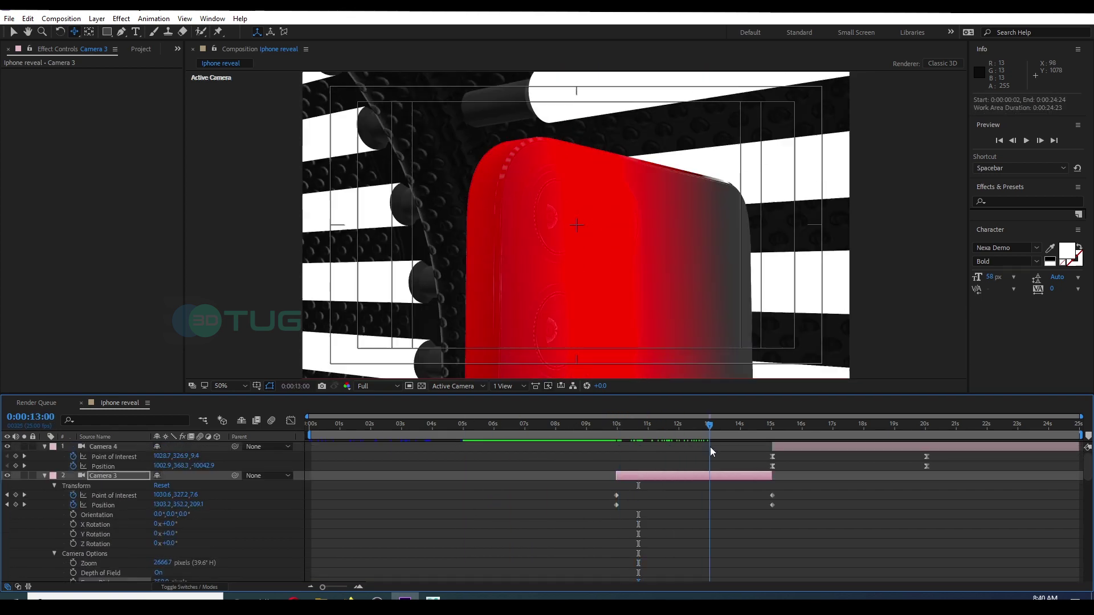
# Keyframe Camera 3's Focus Distance at 486 pixels at its in point, 0:00:10:00.
pyautogui.moveTo(710, 447); pyautogui.dragTo(634, 478)
pyautogui.press('i')
pyautogui.scroll(-2, 78, 518)
pyautogui.click(74, 524)
pyautogui.moveTo(166, 524); pyautogui.dragTo(170, 525)
pyautogui.moveTo(617, 427); pyautogui.dragTo(616, 435)
pyautogui.moveTo(161, 524); pyautogui.dragTo(164, 524)
# Add Camera 3 Focus Distance keyframes at about 0:00:10:19, 0:00:12:00, 0:00:13:20 and 0:00:15:00, keeping the phone in focus.
pyautogui.moveTo(616, 428); pyautogui.dragTo(639, 433)
pyautogui.moveTo(160, 524); pyautogui.dragTo(184, 524)
pyautogui.moveTo(640, 427); pyautogui.dragTo(676, 475)
pyautogui.moveTo(161, 525); pyautogui.dragTo(171, 524)
pyautogui.moveTo(679, 426); pyautogui.dragTo(734, 433)
pyautogui.moveTo(161, 524); pyautogui.dragTo(192, 525)
pyautogui.moveTo(733, 426); pyautogui.dragTo(771, 439)
pyautogui.moveTo(161, 524); pyautogui.dragTo(215, 530)
# Replace Camera 3's Focus Distance keyframe near 0:00:12:00 with a readjusted one, and collapse the layer.
pyautogui.moveTo(771, 426); pyautogui.dragTo(671, 467)
pyautogui.click(679, 524)
pyautogui.press('Delete')
pyautogui.moveTo(679, 426); pyautogui.dragTo(684, 449)
pyautogui.moveTo(161, 524); pyautogui.dragTo(177, 524)
pyautogui.moveTo(681, 435); pyautogui.dragTo(773, 428)
pyautogui.scroll(2, 114, 484)
pyautogui.click(45, 476)
# Expand Camera 4's Camera Options and turn on Depth of Field.
pyautogui.click(103, 447)
pyautogui.doubleClick(45, 447)
pyautogui.click(55, 456)
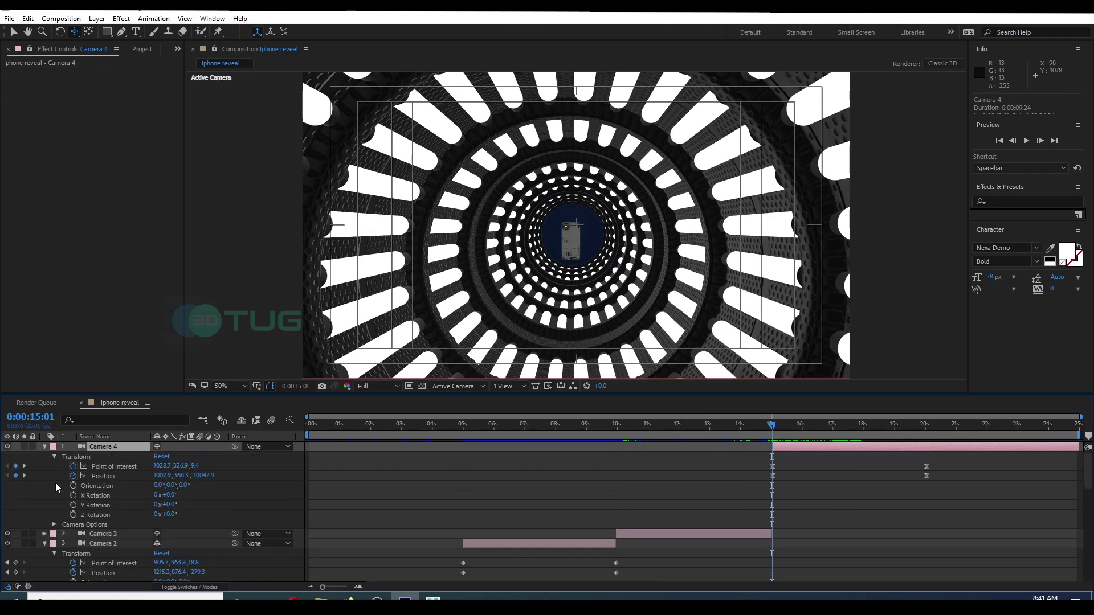
pyautogui.click(54, 524)
pyautogui.scroll(-3, 148, 501)
pyautogui.click(159, 470)
# Keyframe Camera 4's Focus Distance at 0:00:15:01 and again at about 0:00:20:01 so the focus follows the phone.
pyautogui.moveTo(162, 480); pyautogui.dragTo(1025, 527)
pyautogui.moveTo(162, 480); pyautogui.dragTo(533, 478)
pyautogui.click(73, 480)
pyautogui.scroll(2, 114, 485)
pyautogui.scroll(1, 855, 520)
pyautogui.moveTo(772, 426); pyautogui.dragTo(927, 446)
pyautogui.moveTo(163, 553); pyautogui.dragTo(216, 567)
# Apply Easy Ease to Camera 4's Focus Distance keyframes and reshape their curve in the graph editor.
pyautogui.moveTo(926, 426); pyautogui.dragTo(839, 496)
pyautogui.moveTo(943, 543); pyautogui.dragTo(760, 572)
pyautogui.press('F9')
pyautogui.click(291, 420)
pyautogui.moveTo(875, 450); pyautogui.dragTo(781, 450)
pyautogui.click(290, 420)
pyautogui.moveTo(840, 427); pyautogui.dragTo(913, 469)
# Set the DOF Mode in the Iphone reveal layer's Element render settings to Pixel Blur.
pyautogui.click(44, 447)
pyautogui.moveTo(823, 428); pyautogui.dragTo(291, 480)
pyautogui.click(109, 485)
pyautogui.click(45, 486)
pyautogui.scroll(-2, 115, 484)
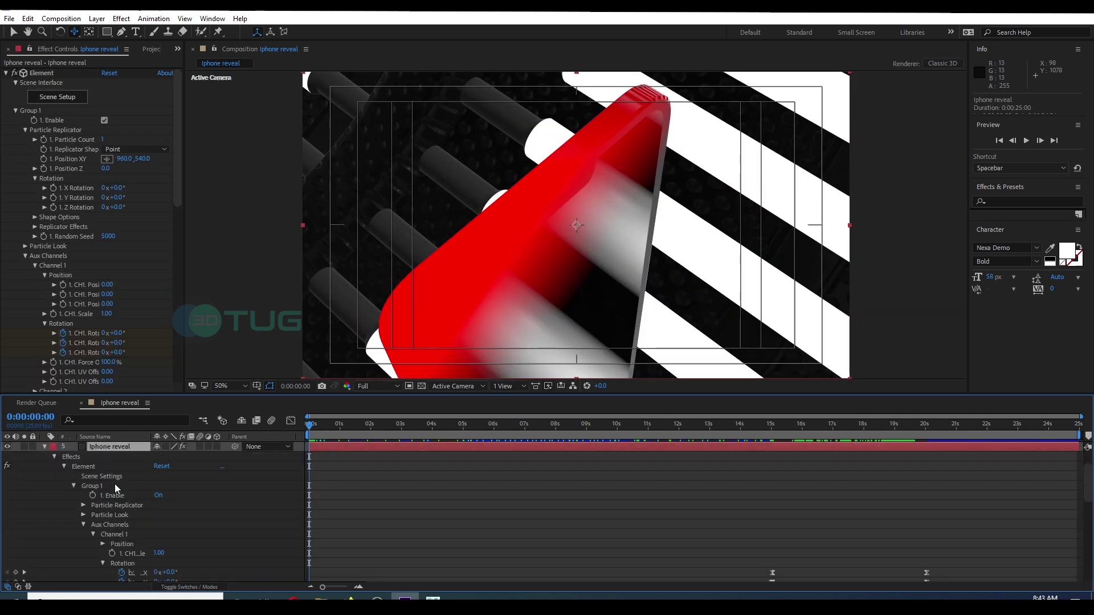
pyautogui.click(45, 446)
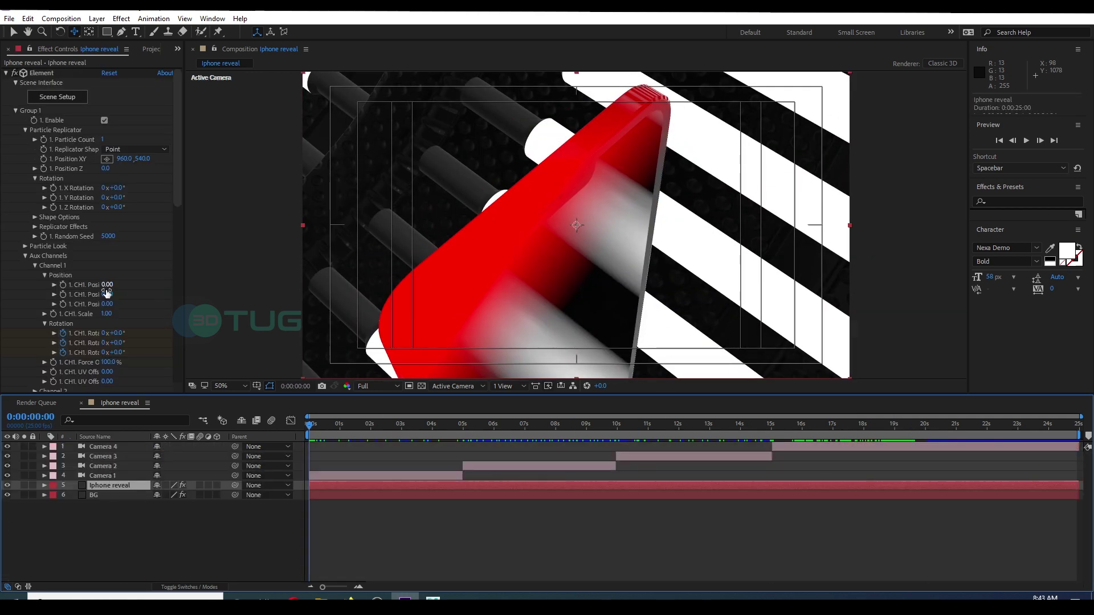
pyautogui.scroll(-10, 103, 301)
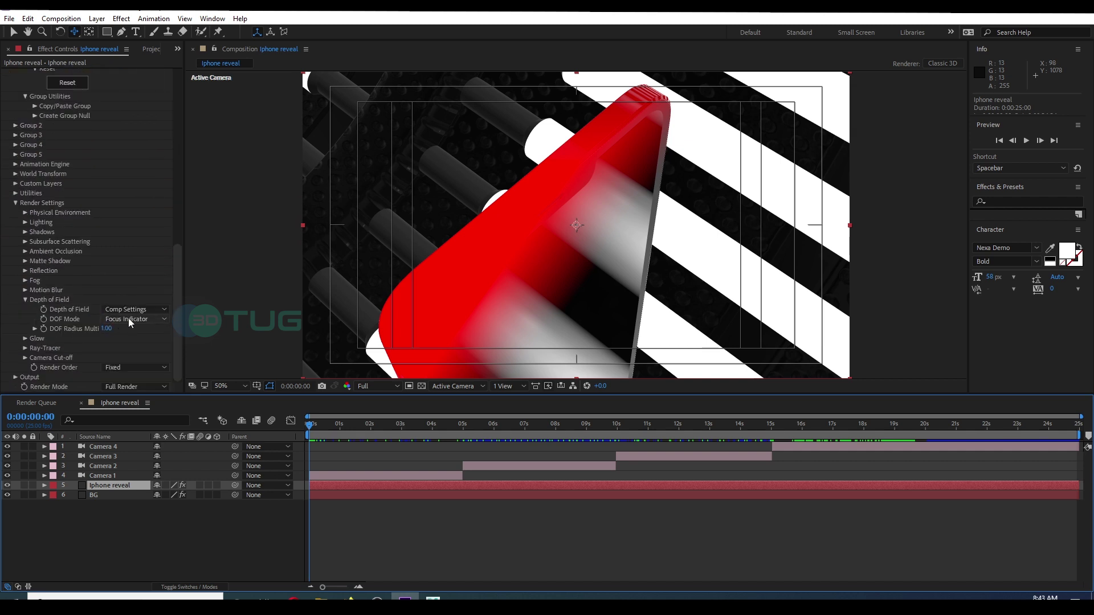
pyautogui.click(130, 319)
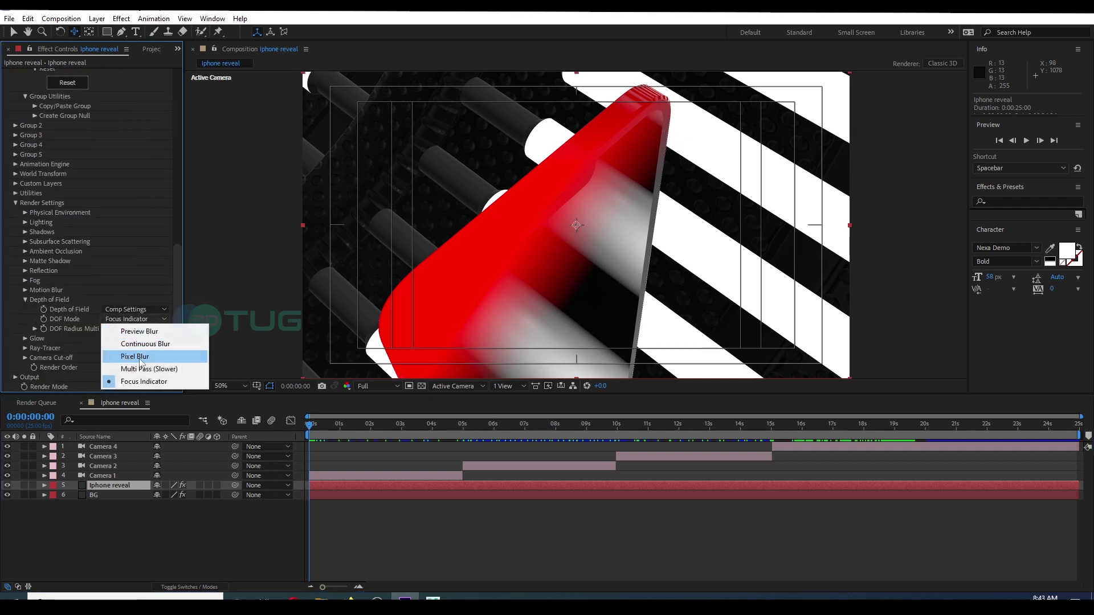
pyautogui.click(165, 361)
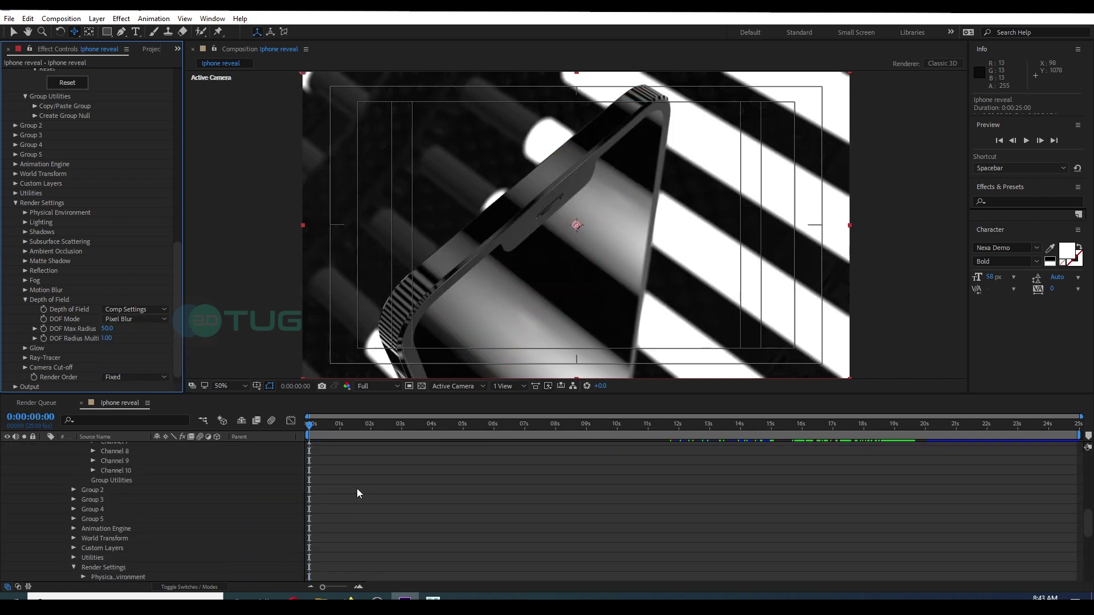
# Set Camera 1's Aperture to 55 pixels with the playhead at 0:00:03:24.
pyautogui.scroll(15, 53, 477)
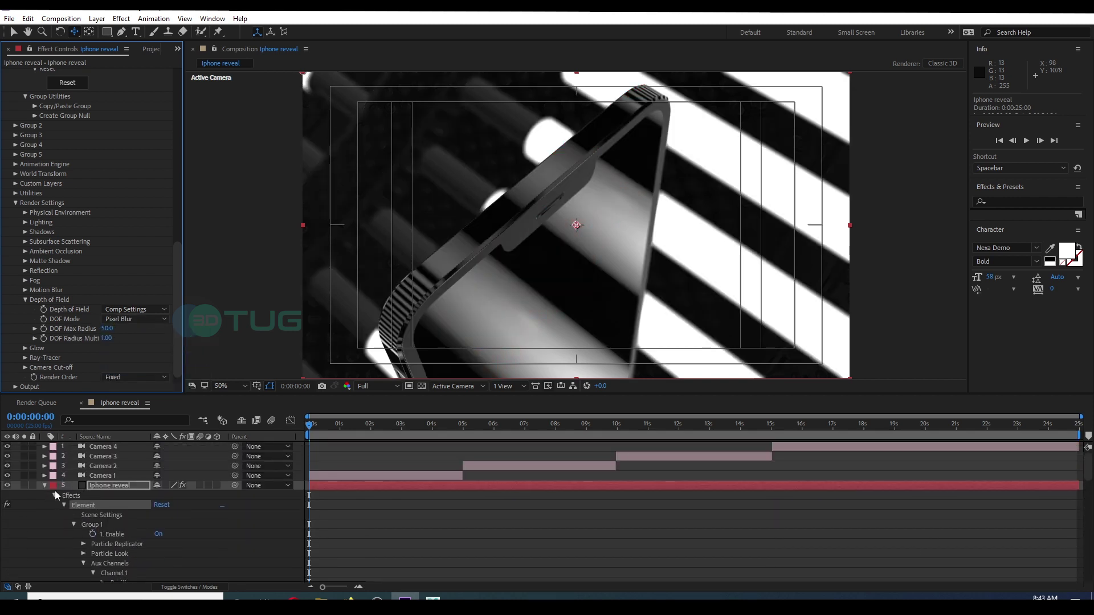
pyautogui.click(44, 485)
pyautogui.click(431, 425)
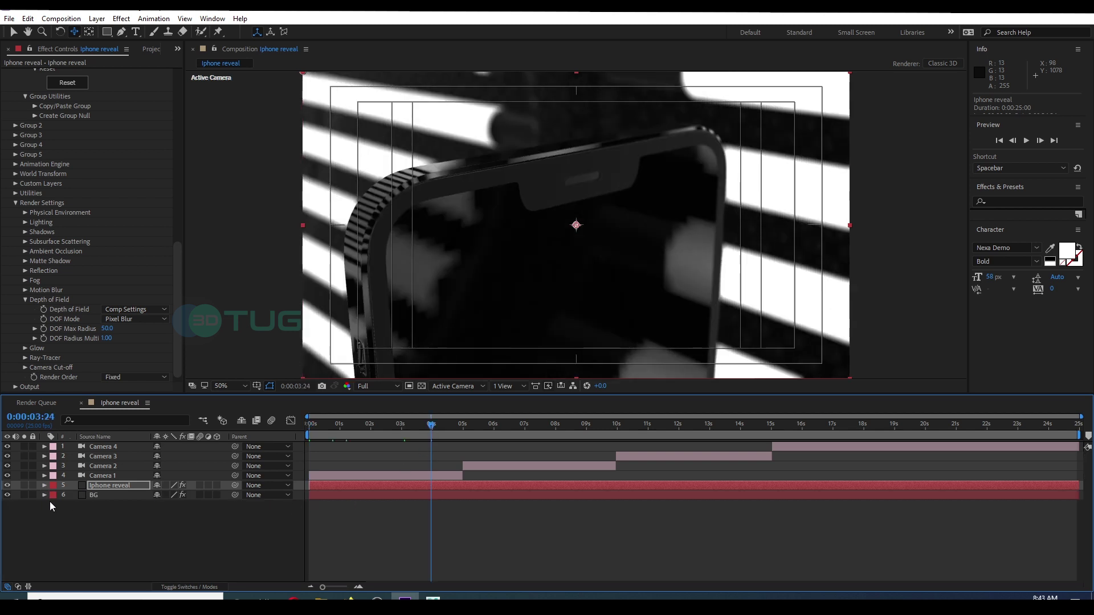
pyautogui.click(44, 475)
pyautogui.scroll(-2, 44, 477)
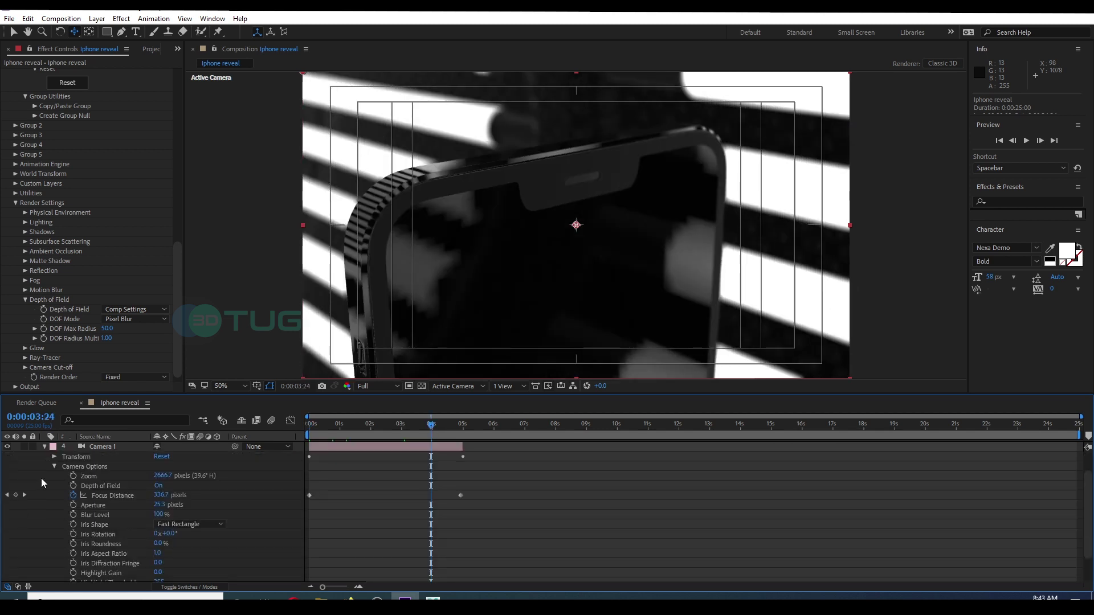
pyautogui.click(159, 505)
pyautogui.write('55')
pyautogui.press('Return')
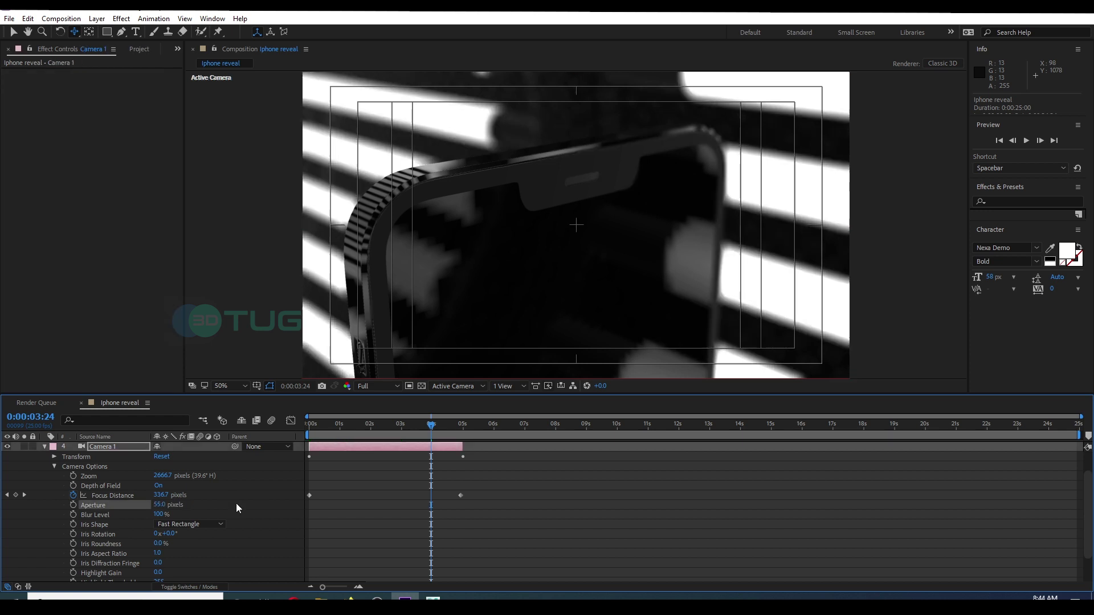
# Hide the title/action safe guides in the composition view.
pyautogui.click(264, 385)
pyautogui.click(282, 393)
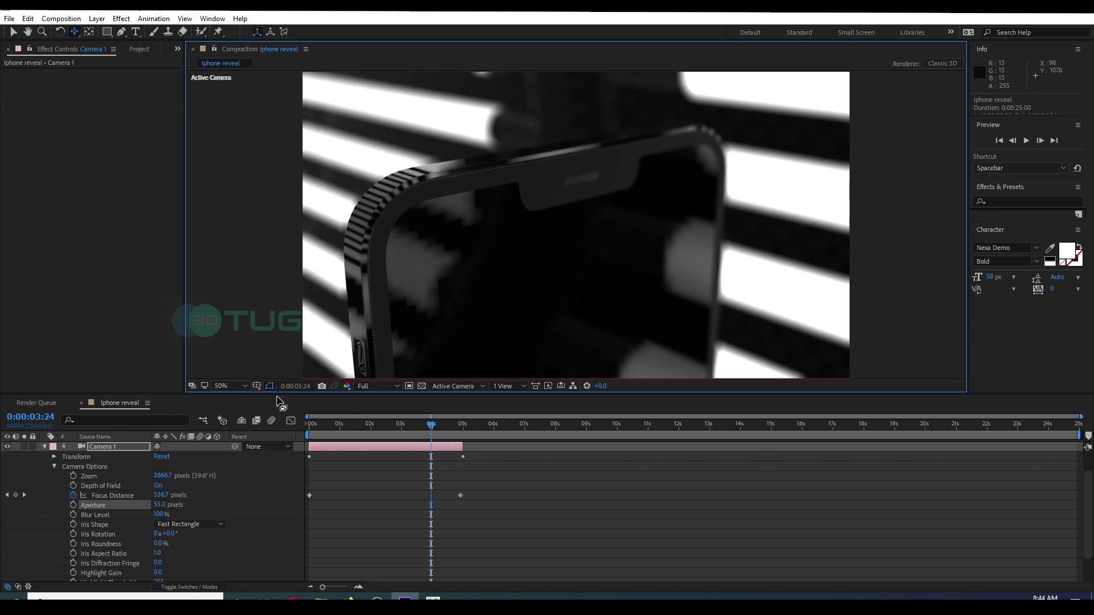
# Set Camera 1's Aperture to 15 pixels and its Blur Level to 150%, and check the blur at 0:00:01:03.
pyautogui.click(159, 505)
pyautogui.write('15')
pyautogui.press('Return')
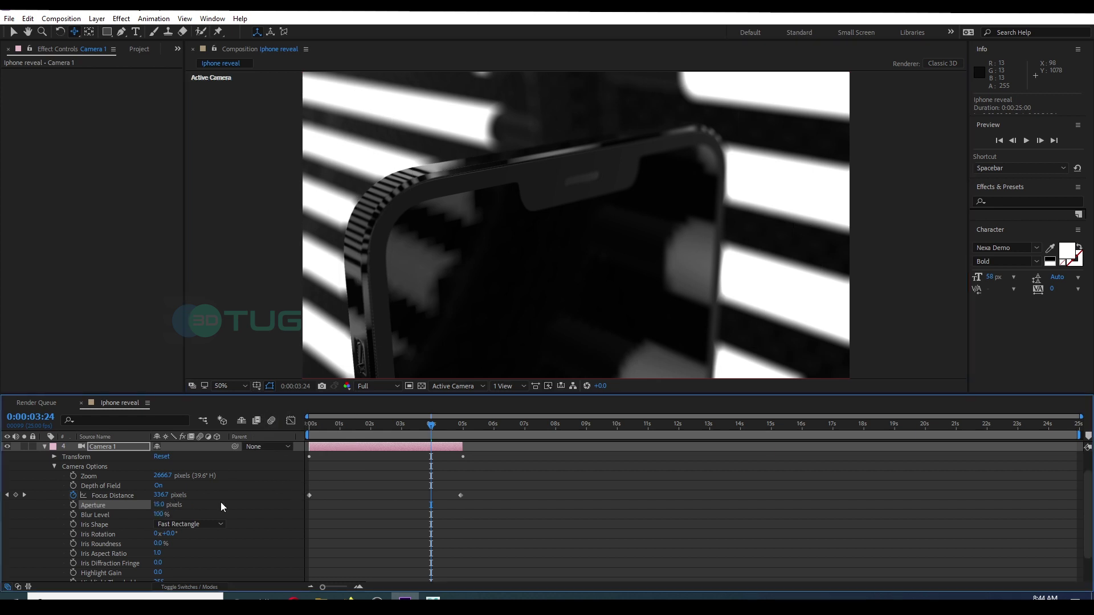
pyautogui.click(160, 514)
pyautogui.write('150')
pyautogui.press('Return')
pyautogui.click(394, 429)
pyautogui.moveTo(396, 430); pyautogui.dragTo(343, 442)
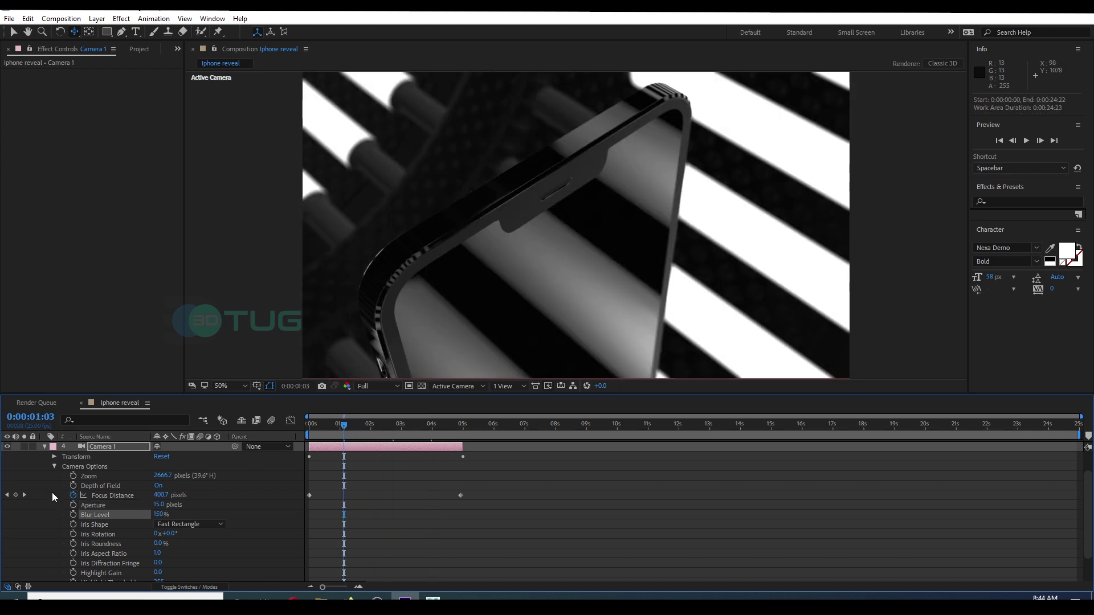
# Select the Camera 2 layer and collapse Camera 1's Camera Options.
pyautogui.click(53, 466)
pyautogui.click(473, 466)
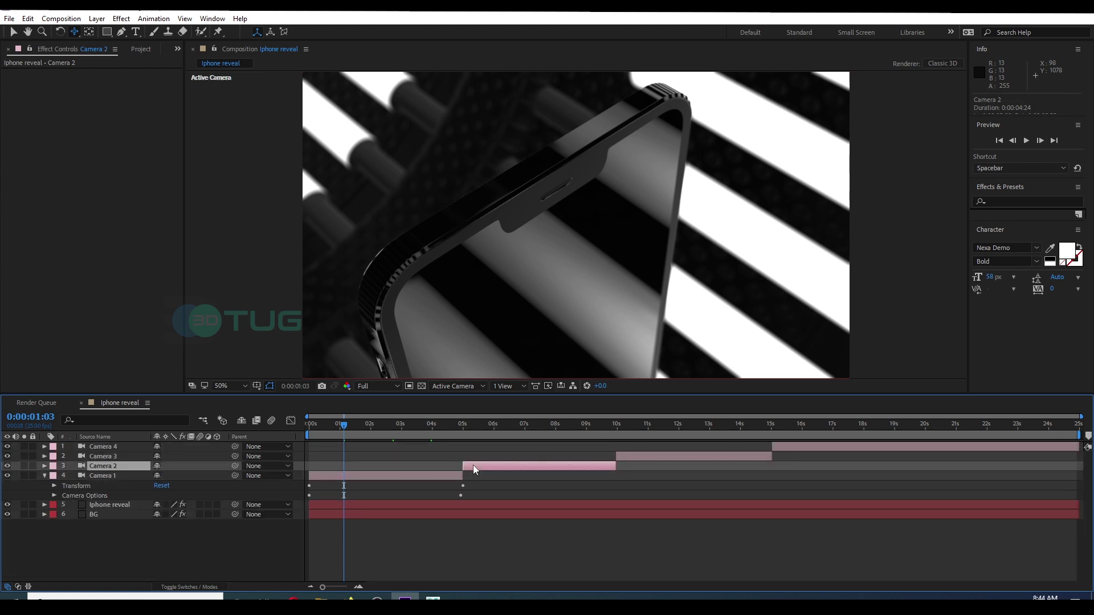
pyautogui.click(45, 475)
pyautogui.click(44, 476)
pyautogui.click(54, 495)
pyautogui.scroll(1, 52, 495)
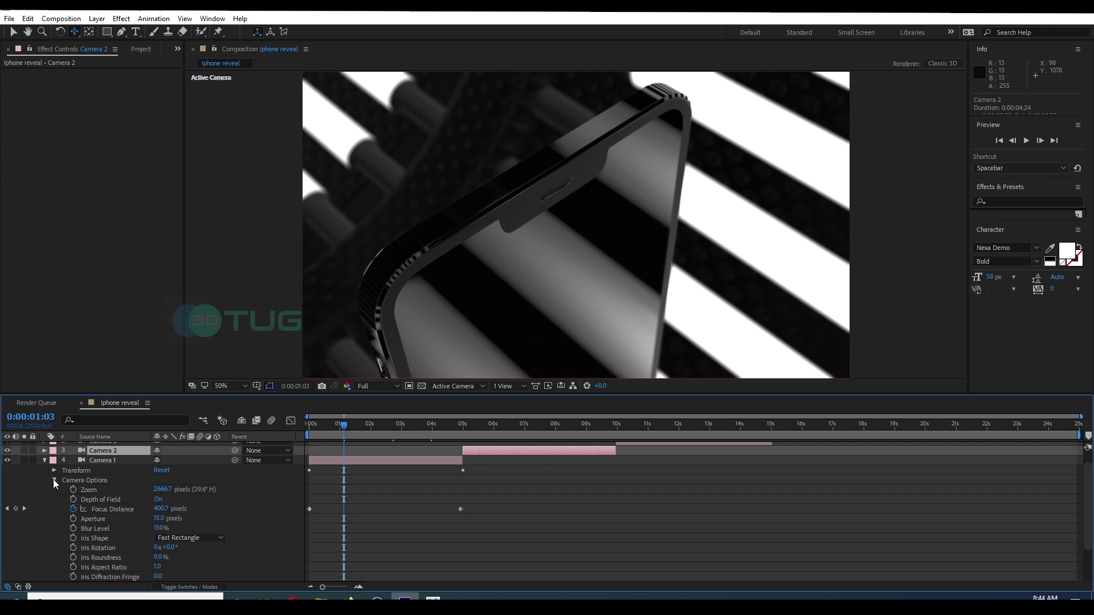
pyautogui.click(54, 480)
pyautogui.click(114, 476)
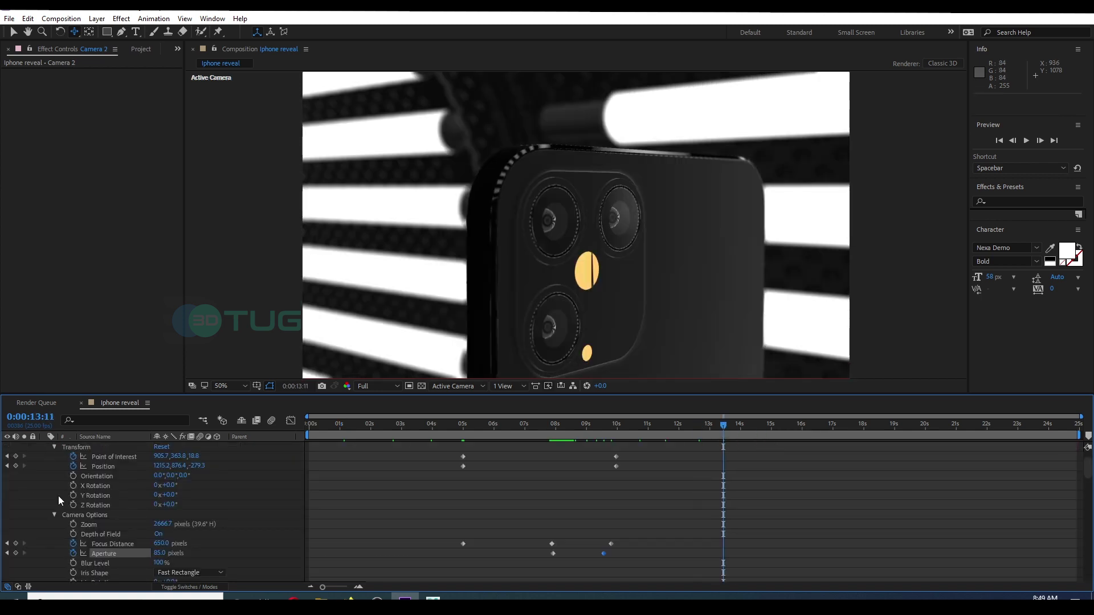
# Set Camera 4's Aperture to 85 pixels and its Blur Level to 150%.
pyautogui.click(44, 466)
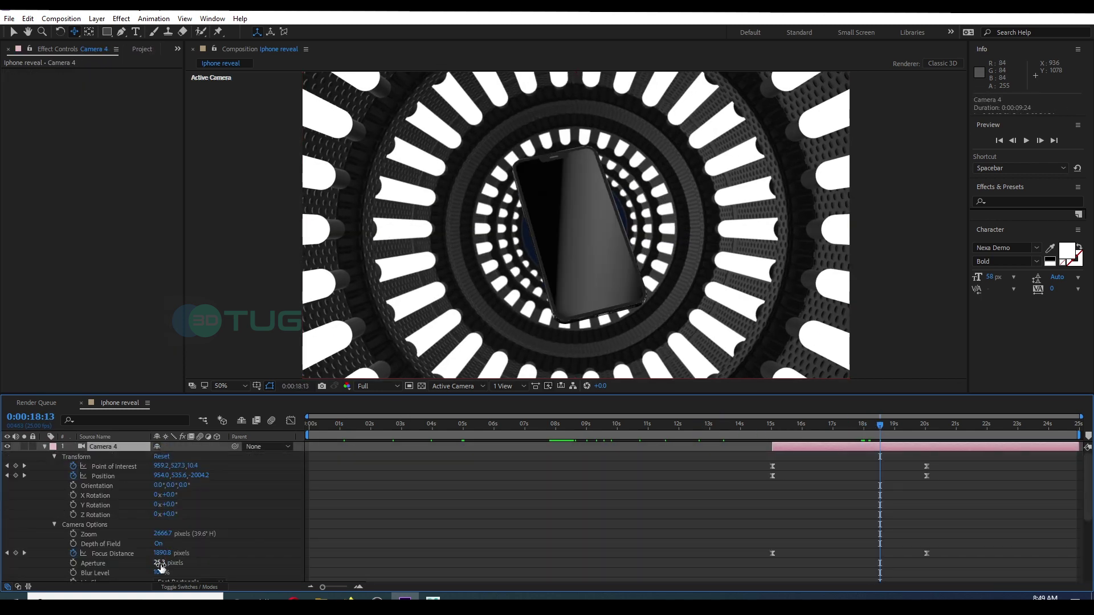
pyautogui.click(160, 564)
pyautogui.write('85')
pyautogui.press('Tab')
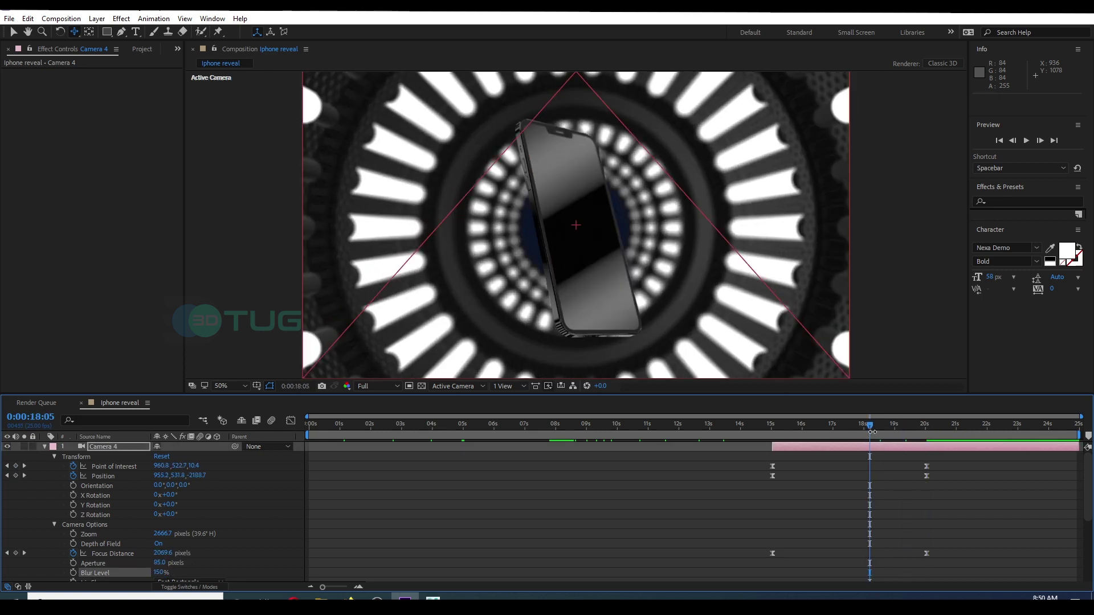
pyautogui.click(785, 429)
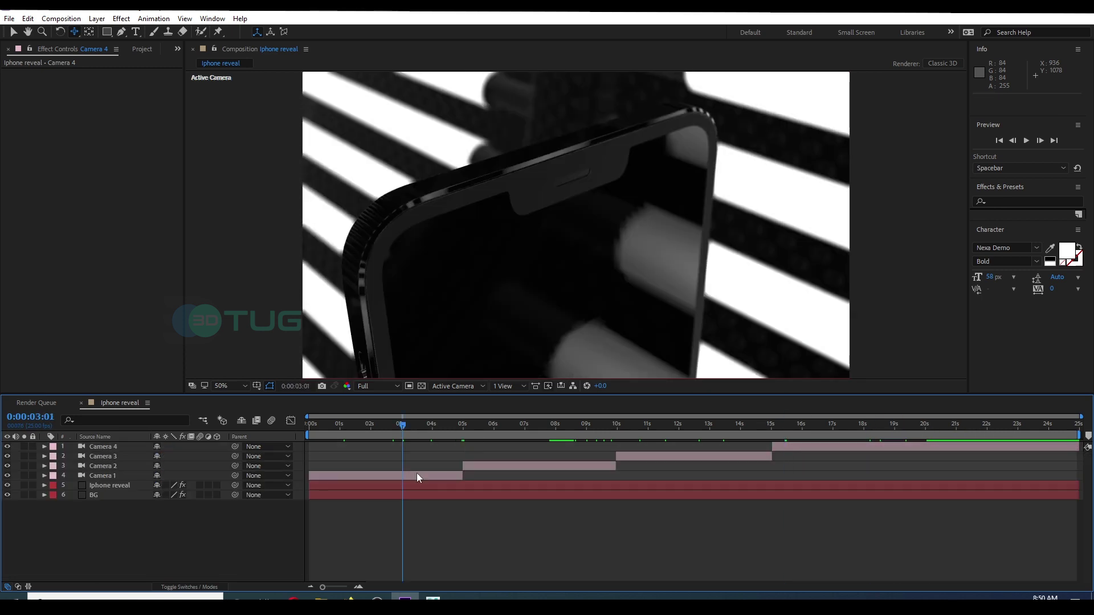
# Turn off Depth of Field for Cameras 1 to 4 and scrub through the timeline to check the shots.
pyautogui.click(44, 477)
pyautogui.scroll(1, 171, 502)
pyautogui.click(44, 466)
pyautogui.click(159, 469)
pyautogui.click(44, 456)
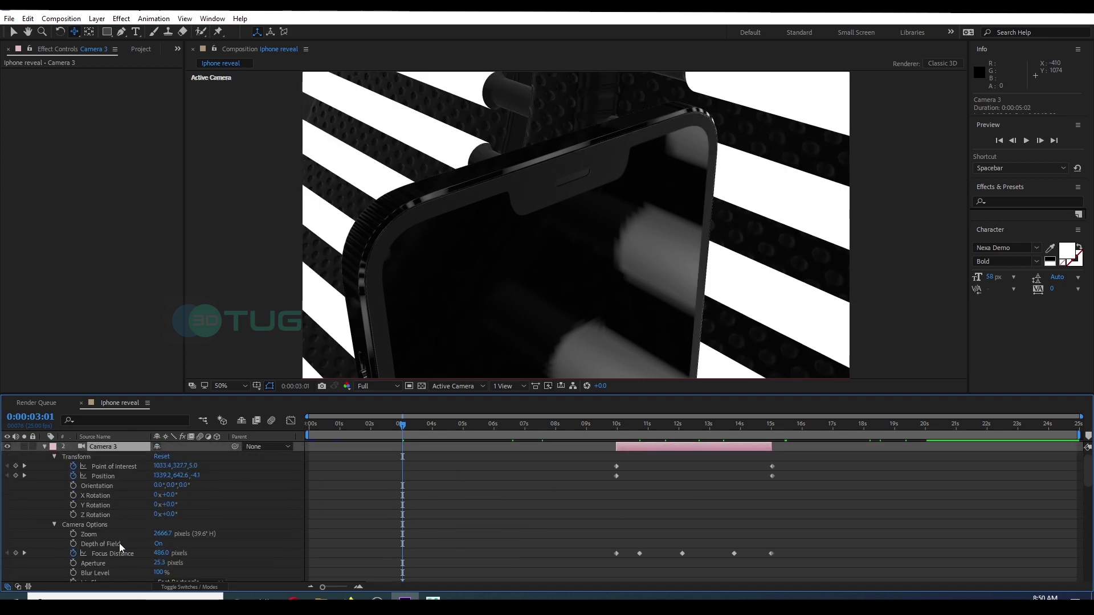
pyautogui.click(159, 543)
pyautogui.click(44, 446)
pyautogui.click(159, 544)
pyautogui.click(44, 447)
pyautogui.click(48, 474)
pyautogui.moveTo(403, 473); pyautogui.dragTo(874, 473)
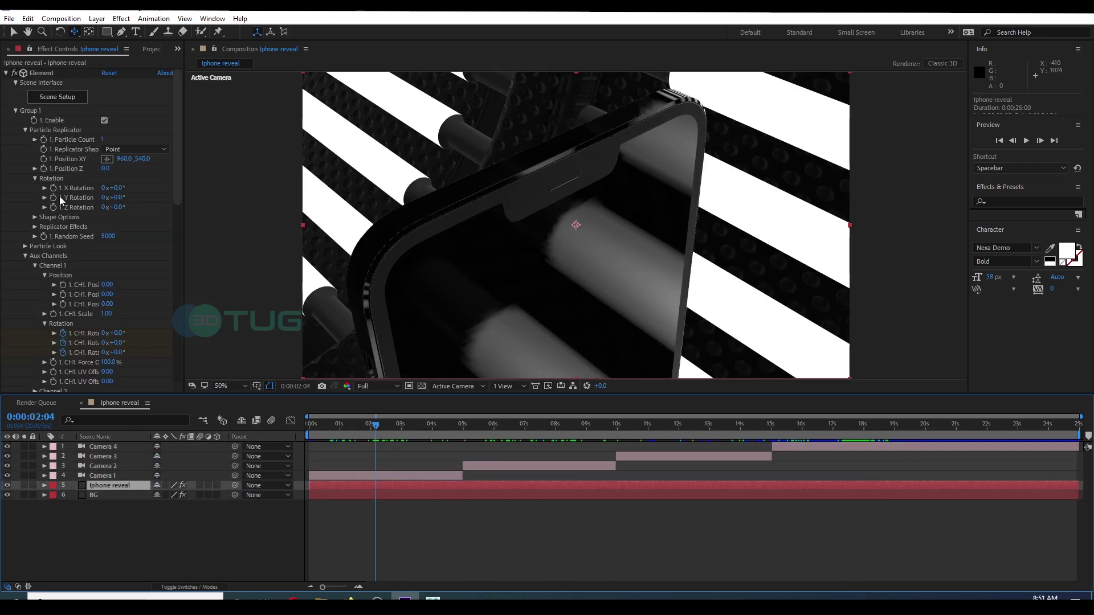
# Try a different Exposure in the Iphone reveal layer's Element render settings and undo it.
pyautogui.scroll(-3, 60, 199)
pyautogui.click(25, 138)
pyautogui.click(15, 110)
pyautogui.click(15, 197)
pyautogui.moveTo(104, 219); pyautogui.dragTo(107, 219)
pyautogui.hotkey('ctrl', 'z')
# Try Glow in the Element render settings and check its effect in the second camera shot.
pyautogui.click(25, 286)
pyautogui.scroll(-3, 28, 347)
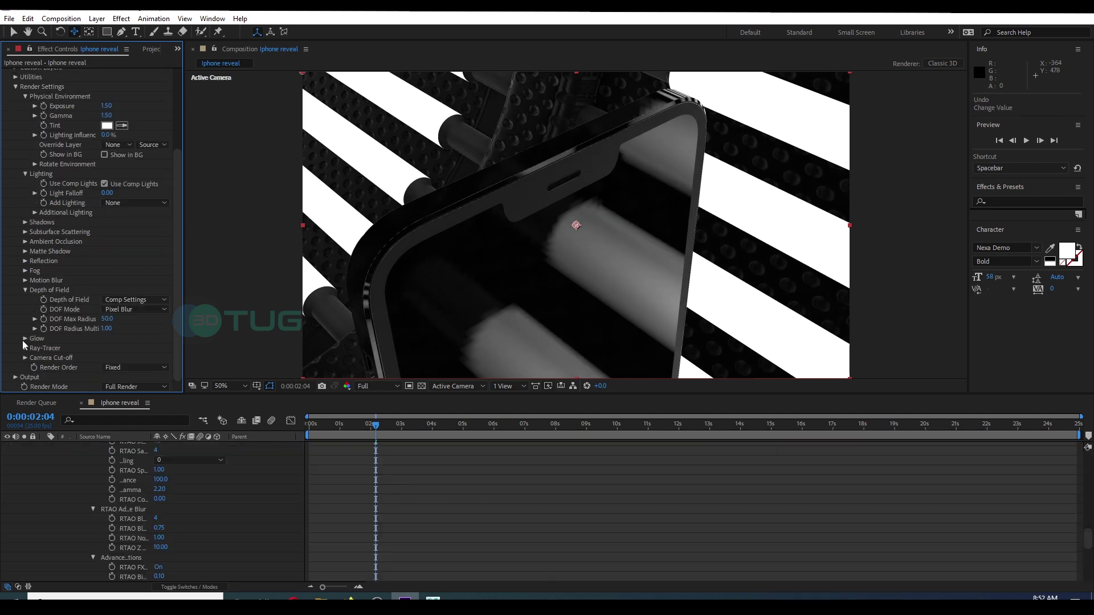
pyautogui.click(25, 339)
pyautogui.scroll(-5, 54, 330)
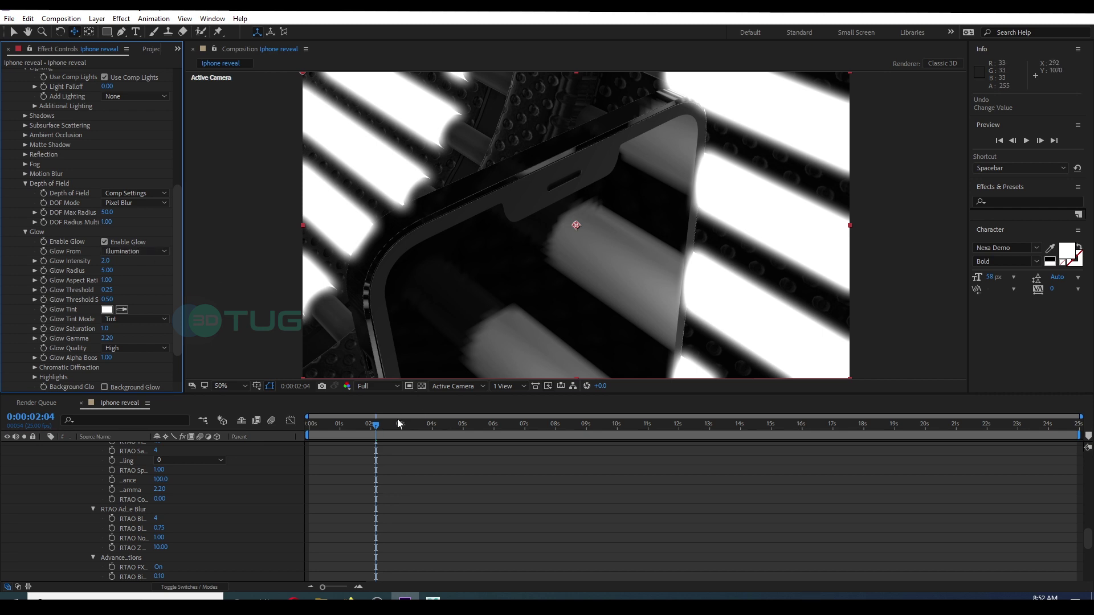
pyautogui.moveTo(436, 427); pyautogui.dragTo(530, 428)
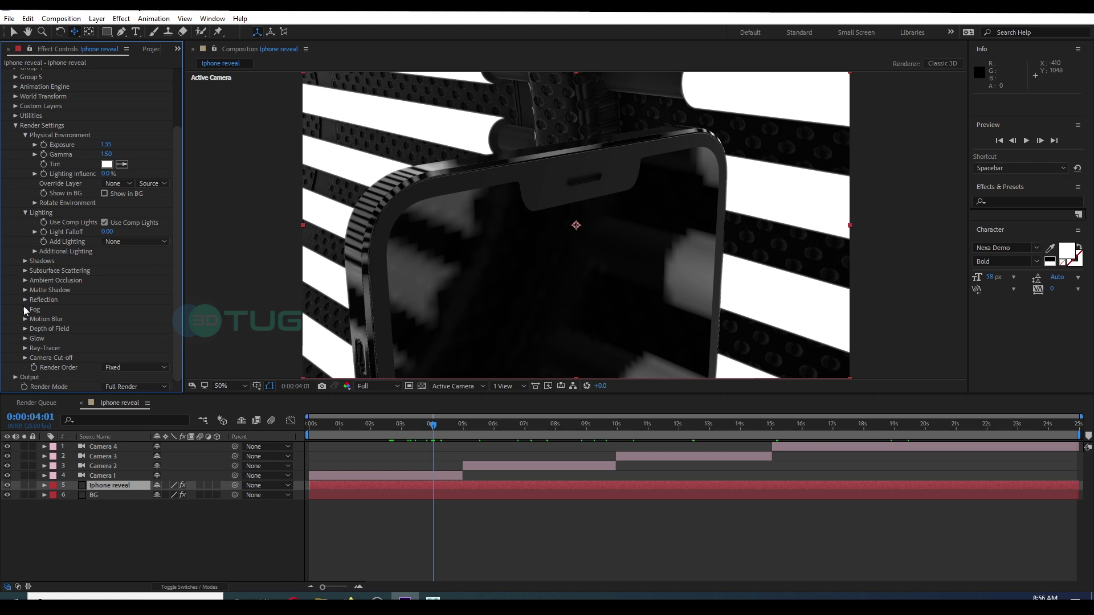
# Set Multisampling to 32 and raise Supersampling in the Element effect's Output settings.
pyautogui.click(16, 377)
pyautogui.scroll(-5, 53, 301)
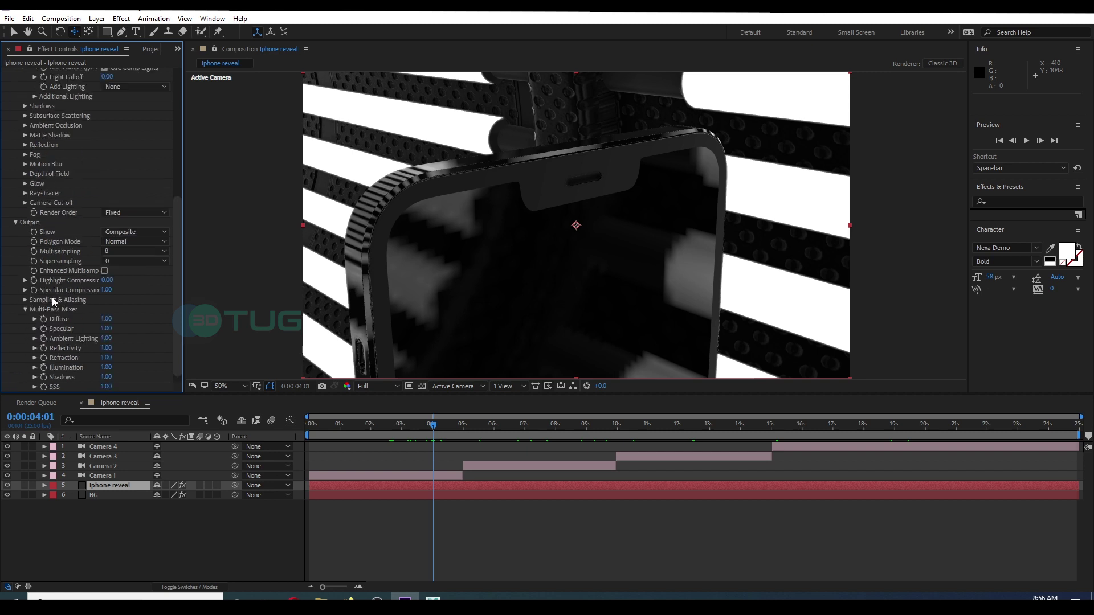
pyautogui.click(162, 251)
pyautogui.click(129, 336)
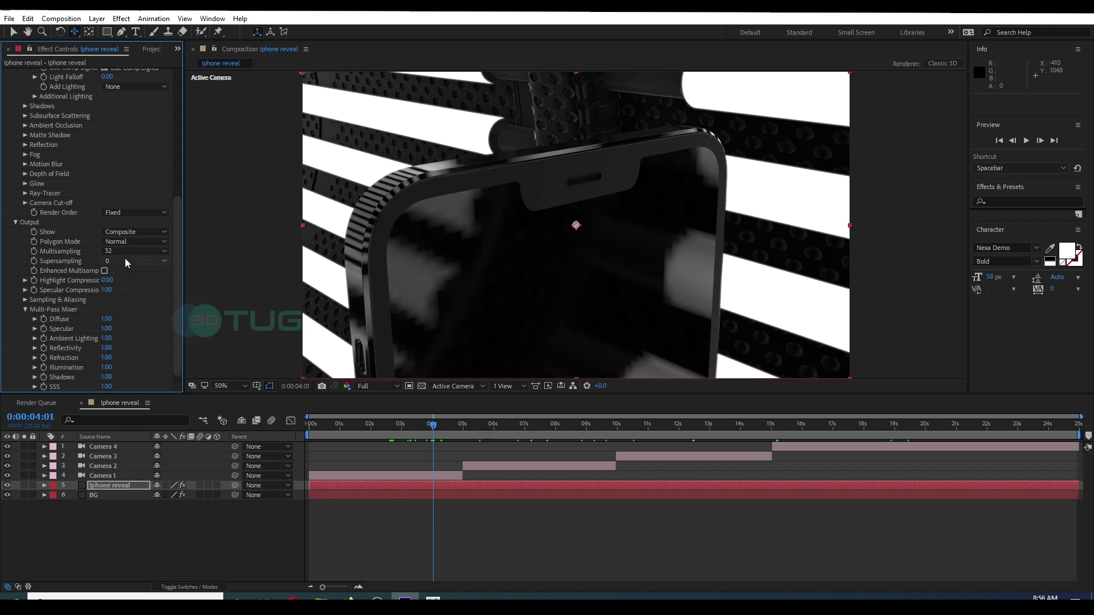
pyautogui.click(146, 259)
pyautogui.click(138, 287)
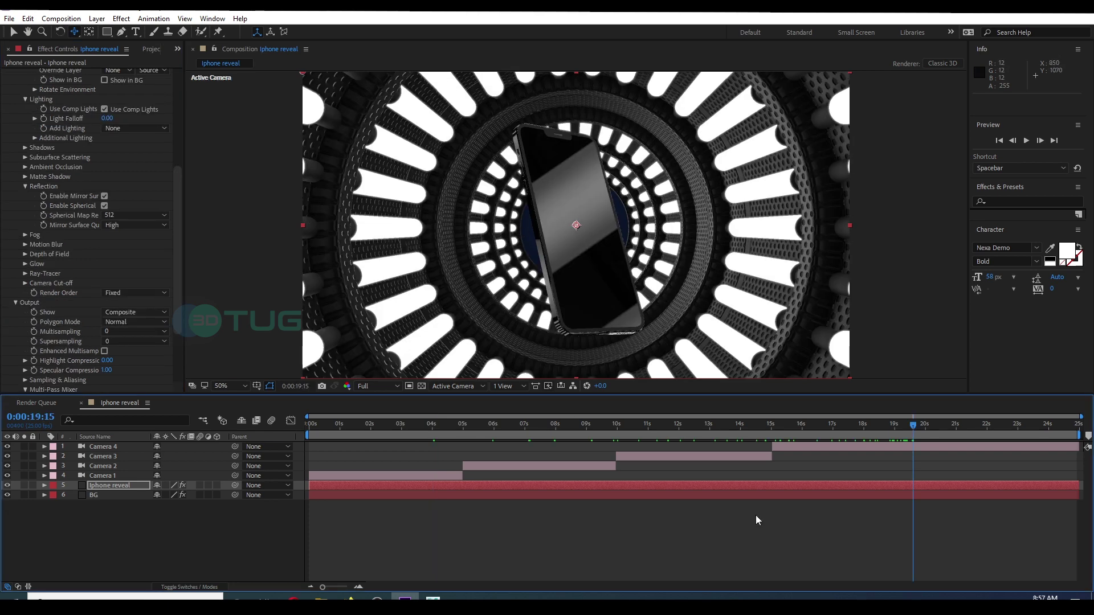
# Extend the tunnel beyond its open far end in the Iphone reveal layer's Element Scene Setup and apply the scene.
pyautogui.click(898, 485)
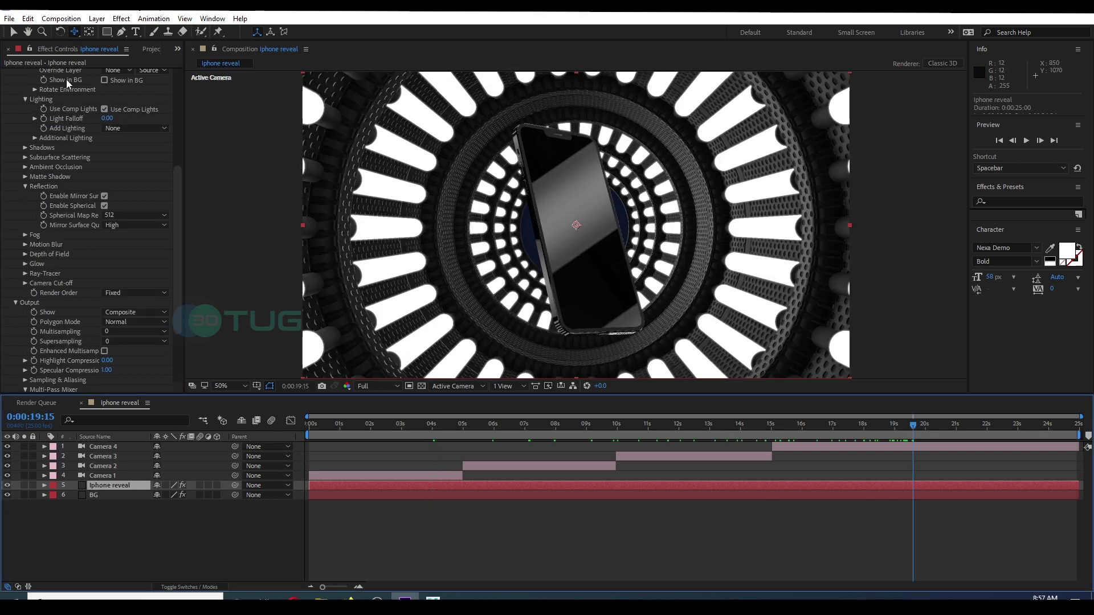
pyautogui.scroll(8, 64, 159)
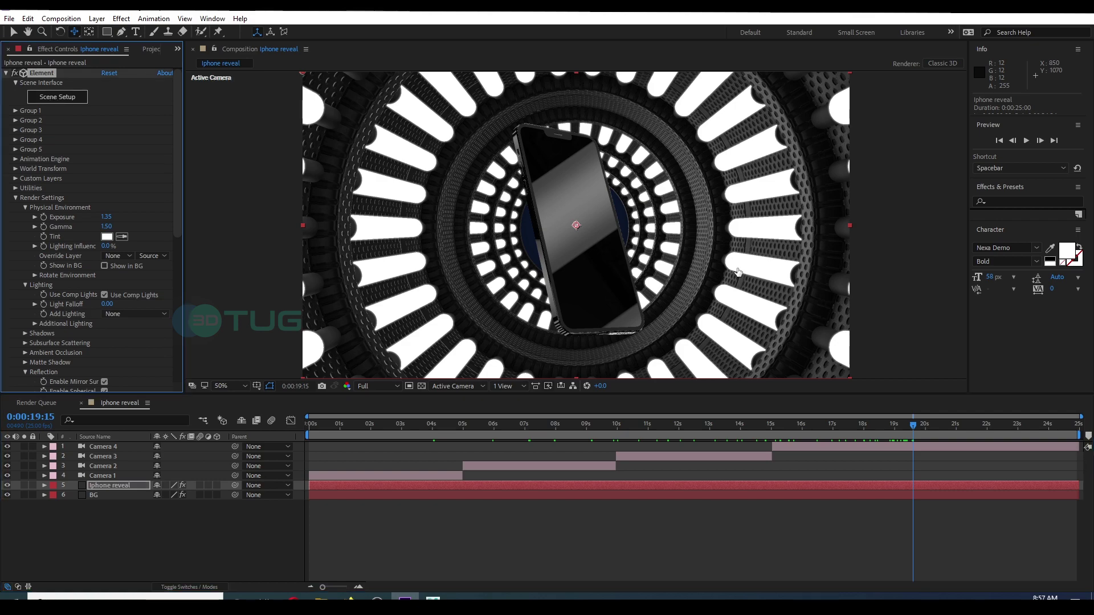
pyautogui.click(57, 96)
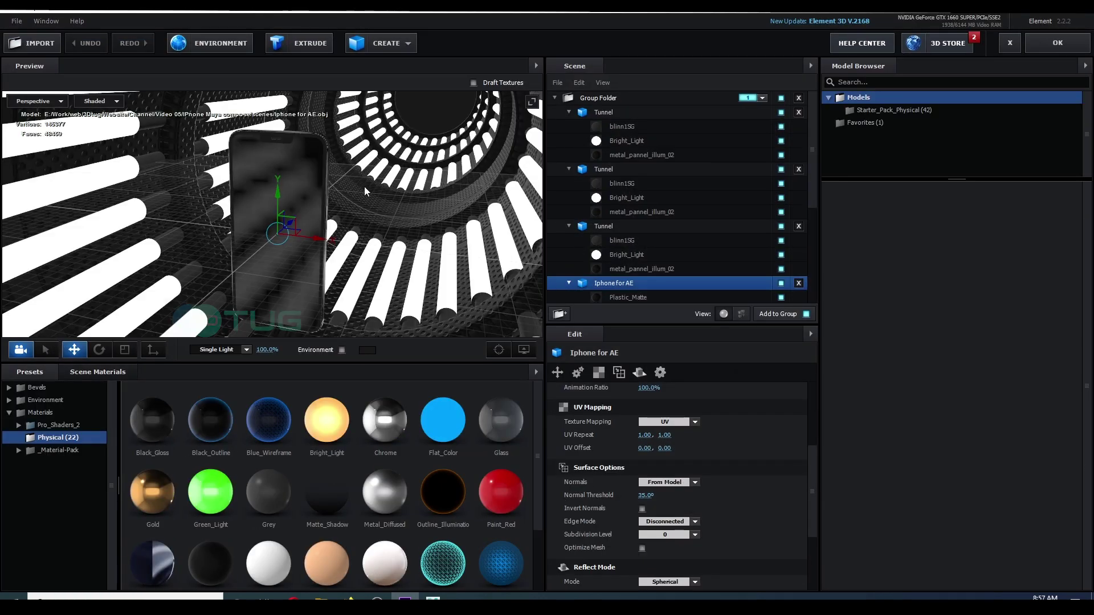
pyautogui.moveTo(364, 186); pyautogui.dragTo(29, 188)
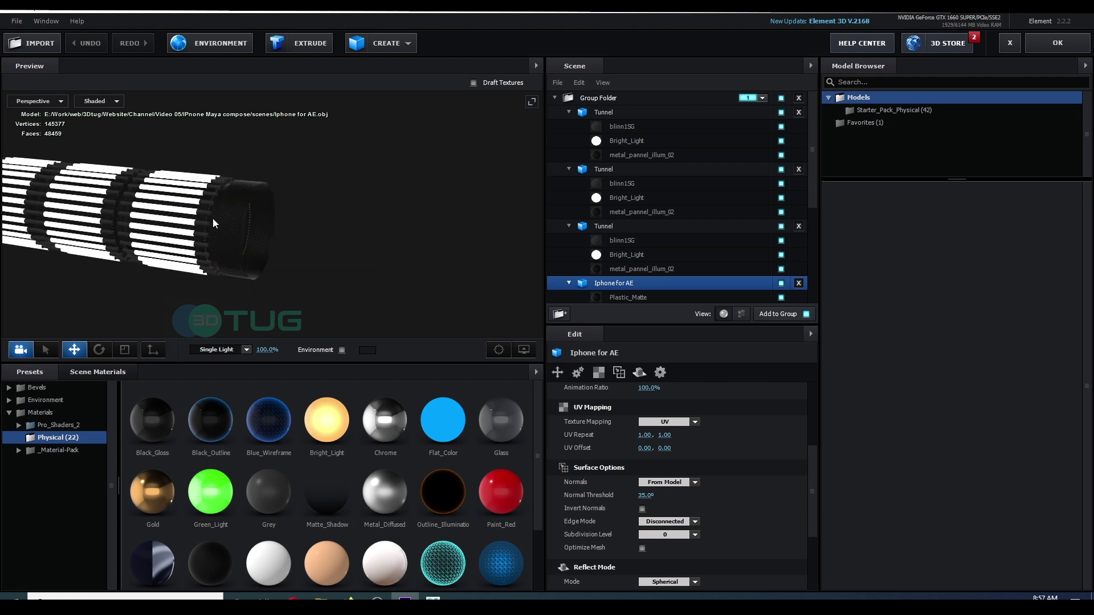
pyautogui.moveTo(226, 221); pyautogui.dragTo(504, 260)
pyautogui.click(1057, 43)
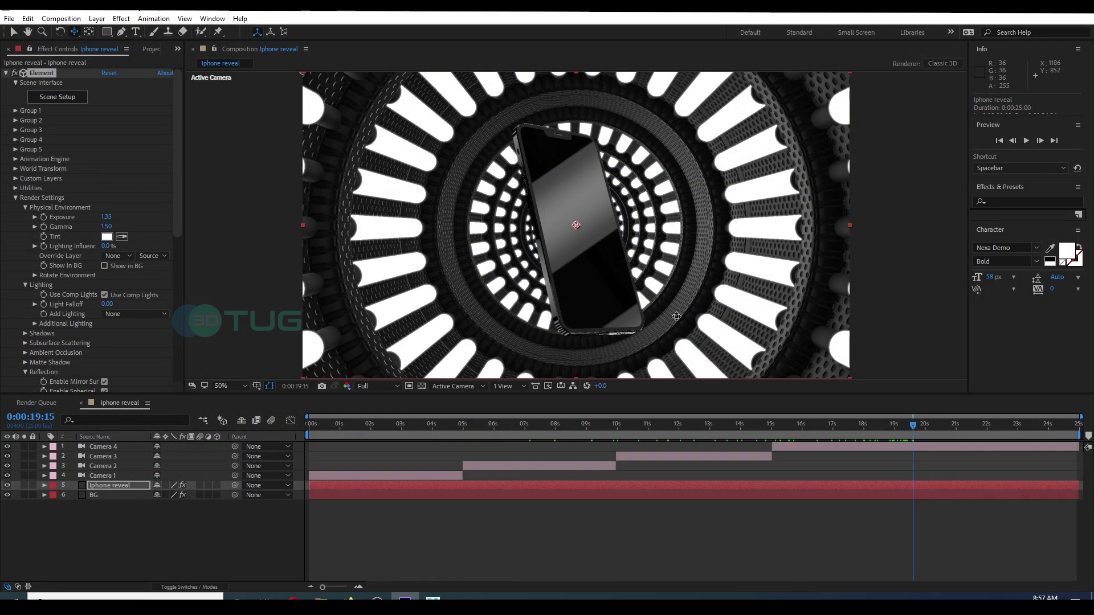
# Add an adjustment layer, trim it to start at 0:00:15:01, and place it directly above the Iphone reveal layer.
pyautogui.moveTo(913, 425); pyautogui.dragTo(833, 456)
pyautogui.click(784, 457)
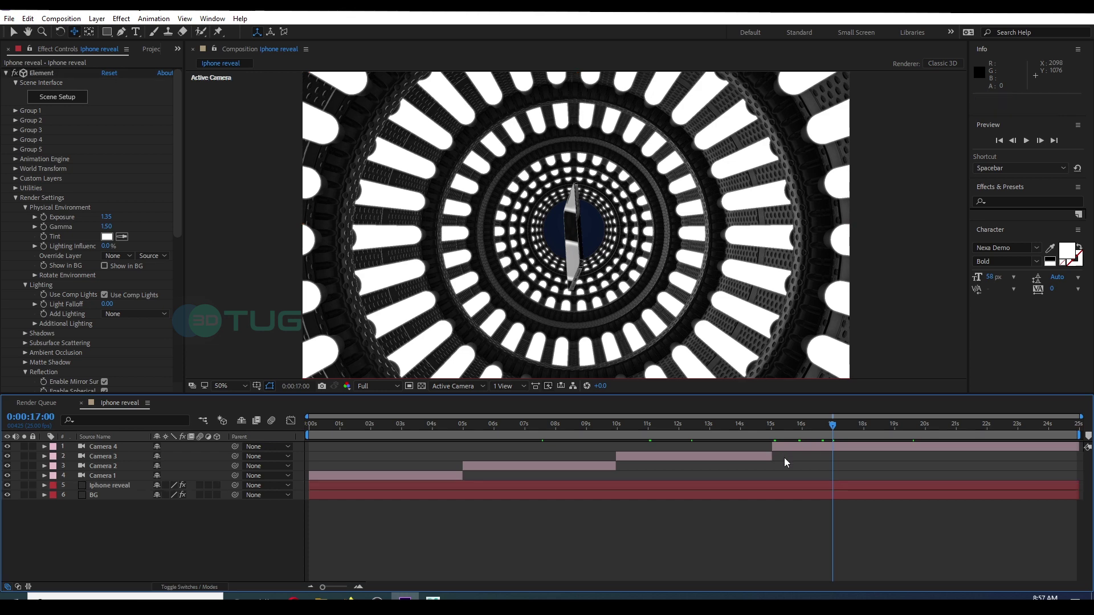
pyautogui.moveTo(773, 425); pyautogui.dragTo(774, 433)
pyautogui.rightClick(57, 519)
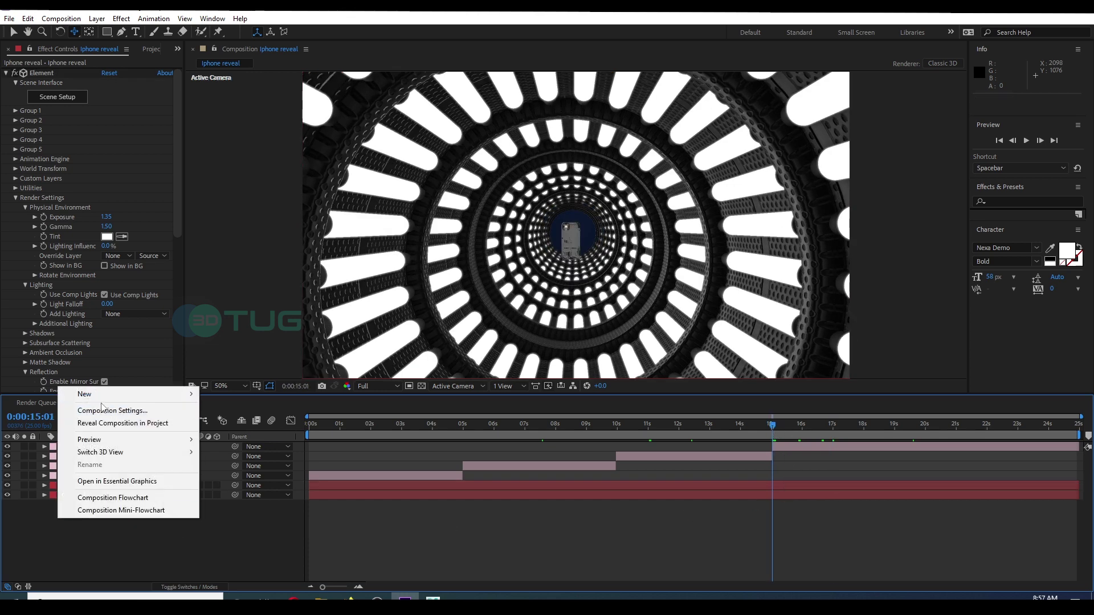
pyautogui.moveTo(91, 394)
pyautogui.click(244, 484)
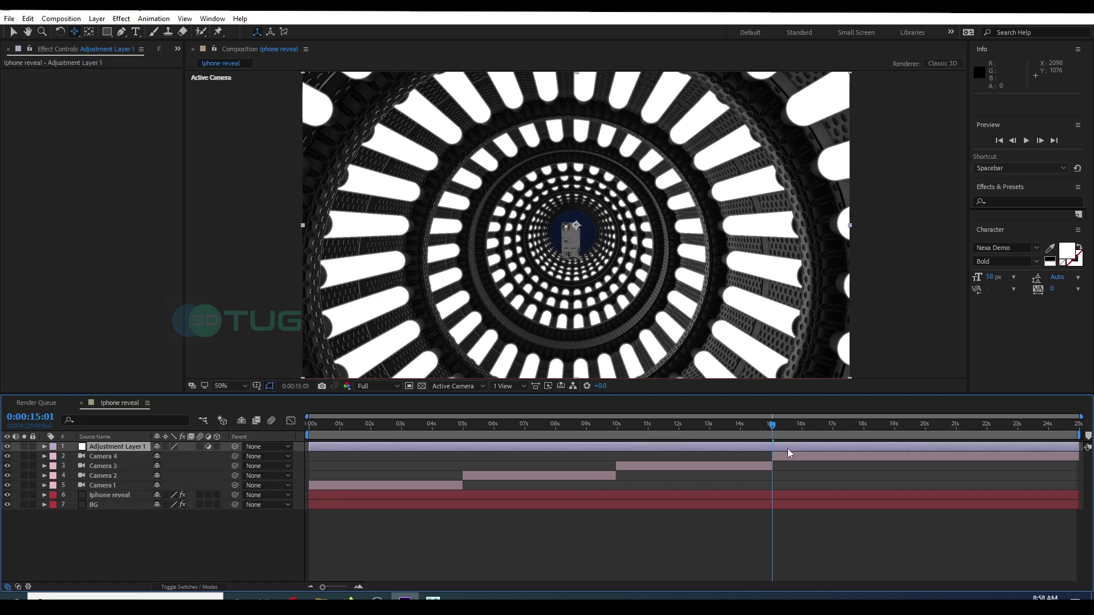
pyautogui.hotkey('alt', '[')
pyautogui.moveTo(90, 447); pyautogui.dragTo(92, 490)
# Apply Radial Blur to the adjustment layer and set its Type to Zoom.
pyautogui.rightClick(90, 103)
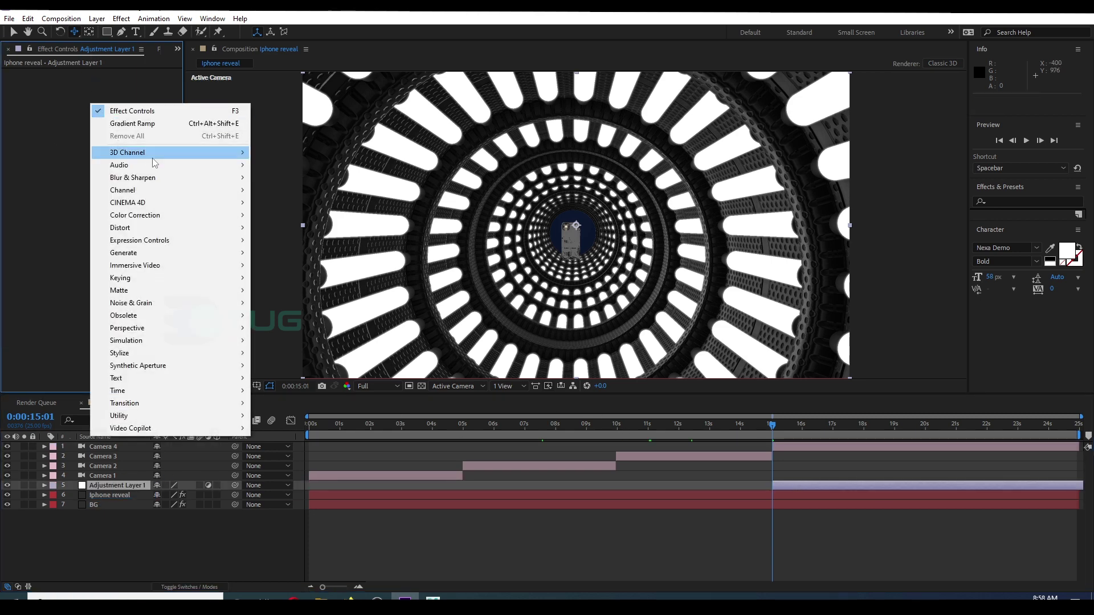
pyautogui.moveTo(157, 179)
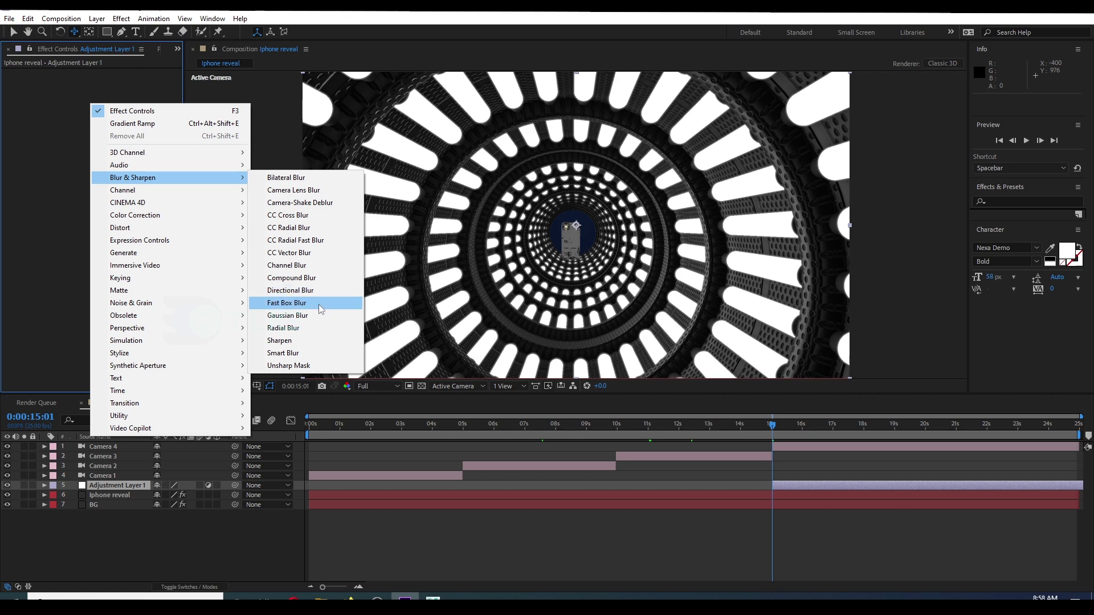
pyautogui.click(314, 329)
pyautogui.click(134, 202)
pyautogui.click(135, 225)
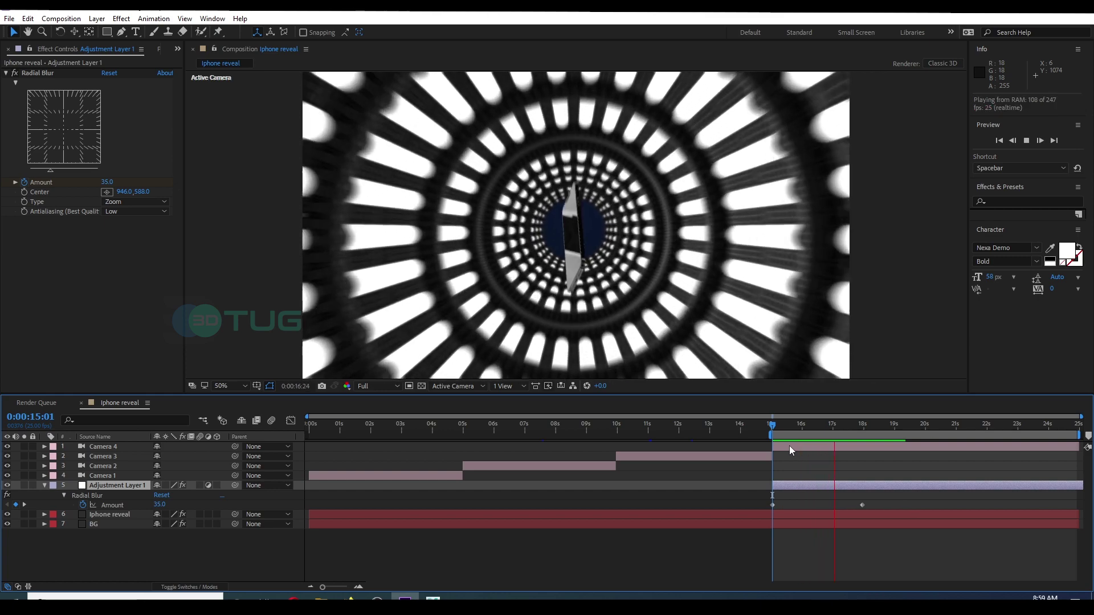
# Set the Radial Blur Amount to 15 at its first keyframe and preview the fourth camera shot.
pyautogui.press('space')
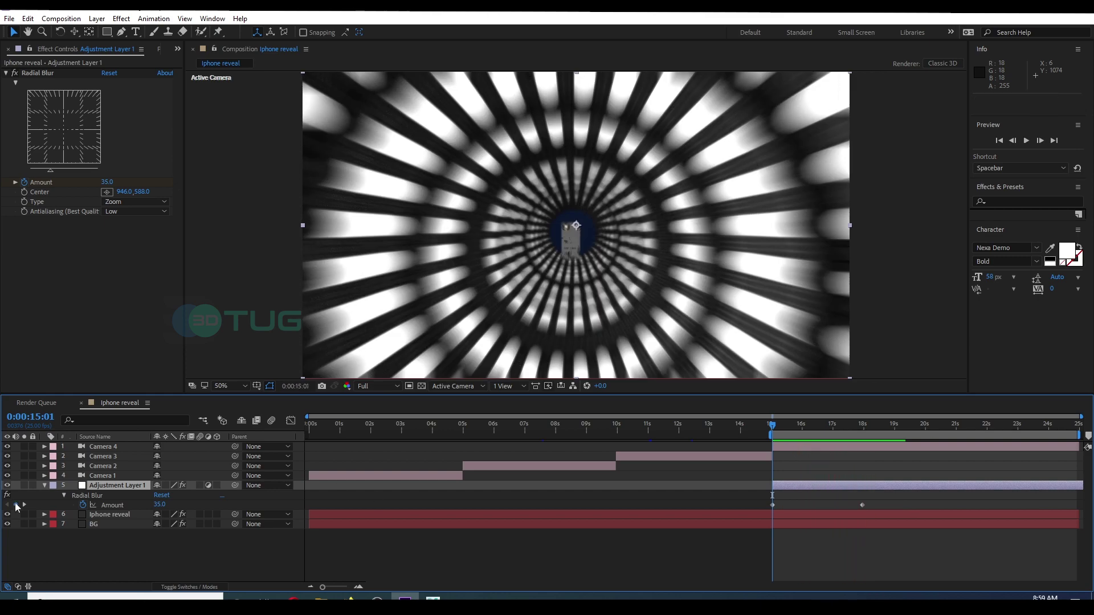
pyautogui.click(159, 504)
pyautogui.write('15')
pyautogui.press('Return')
pyautogui.press('space')
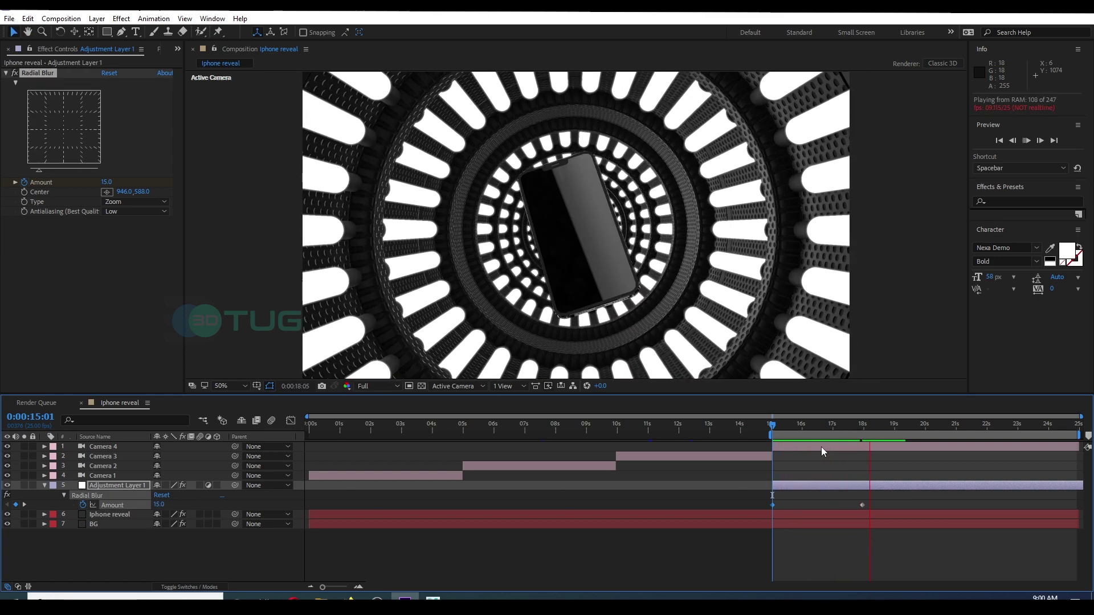
pyautogui.press('space')
# Create a new composition named Iphone Display.
pyautogui.click(200, 514)
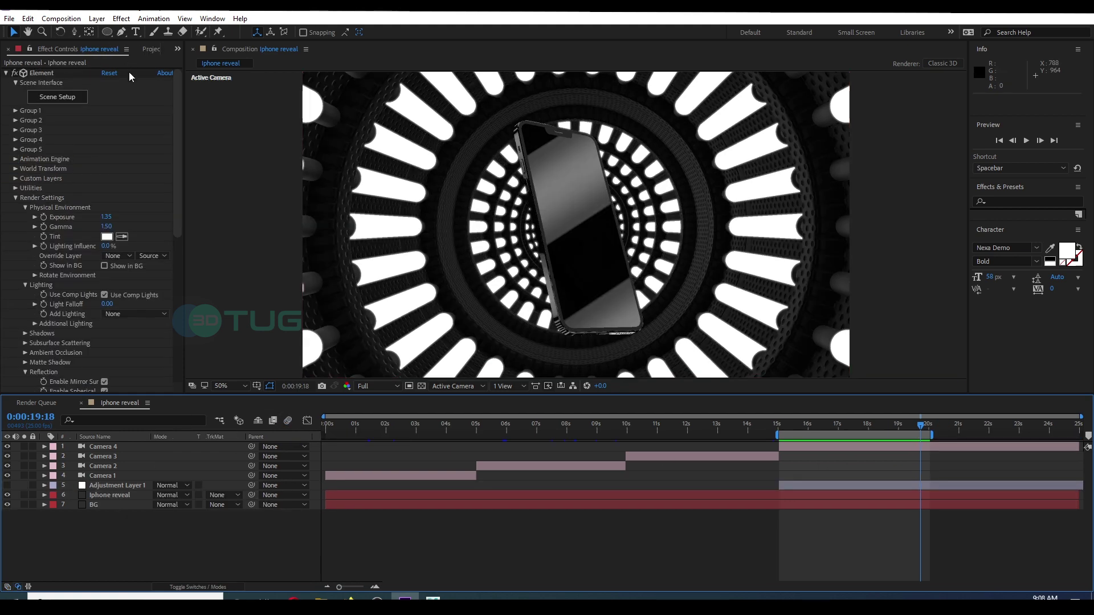
pyautogui.click(61, 18)
pyautogui.click(87, 32)
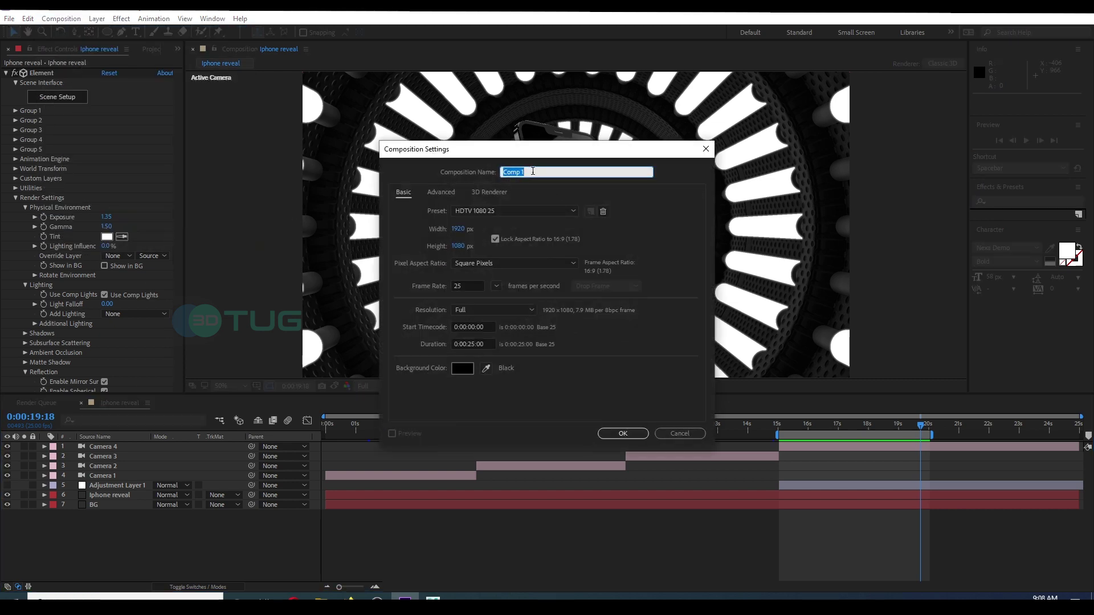
pyautogui.write('Iph')
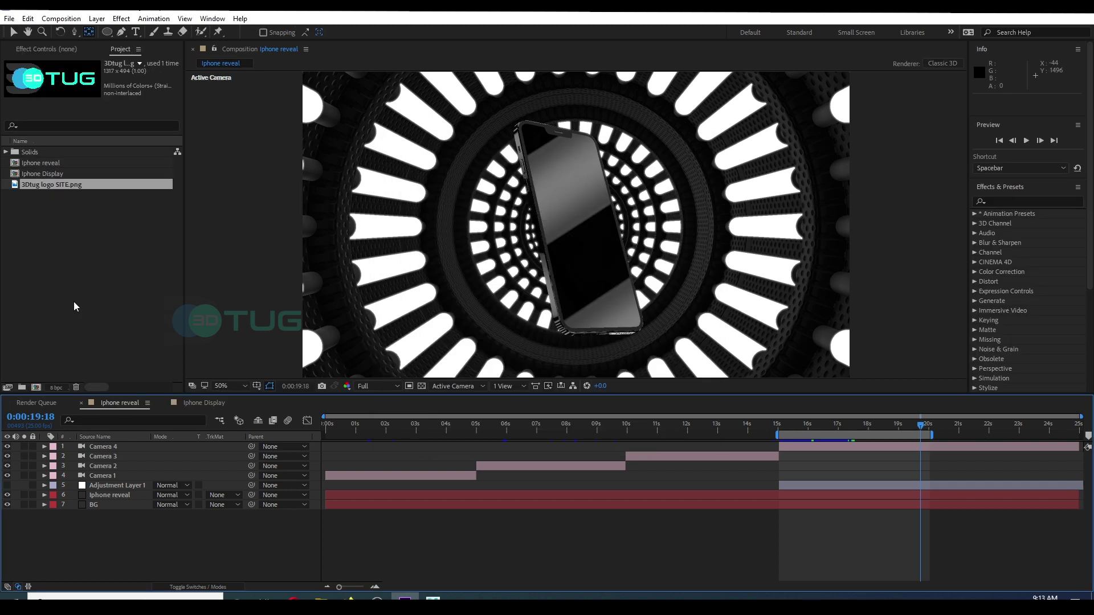
# Place the Iphone Display composition below the BG layer in the Iphone reveal timeline and hide it.
pyautogui.click(48, 203)
pyautogui.click(53, 174)
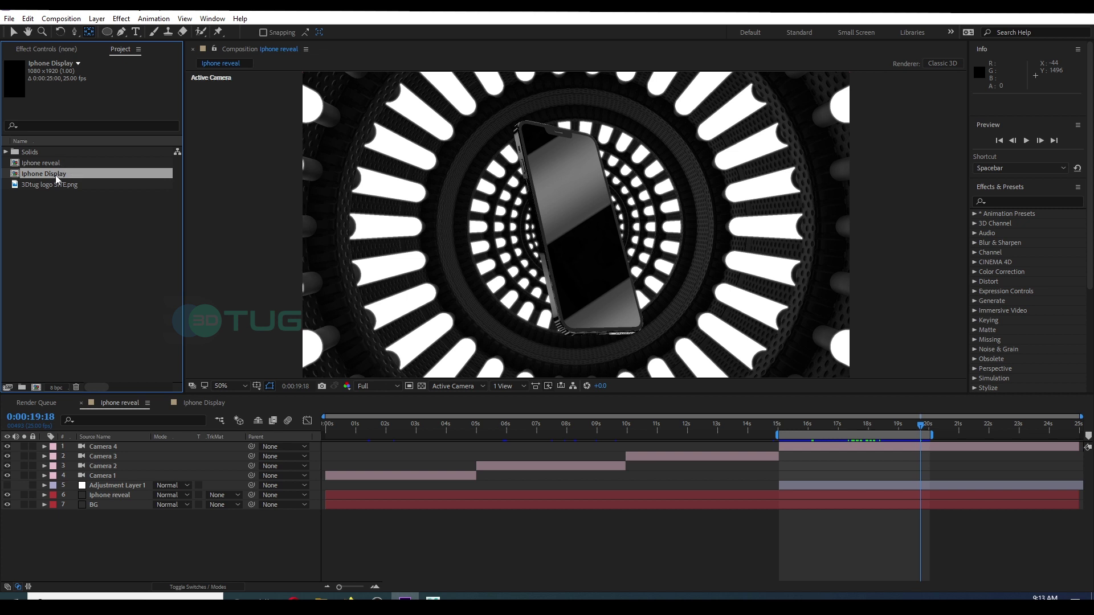
pyautogui.moveTo(55, 175); pyautogui.dragTo(87, 515)
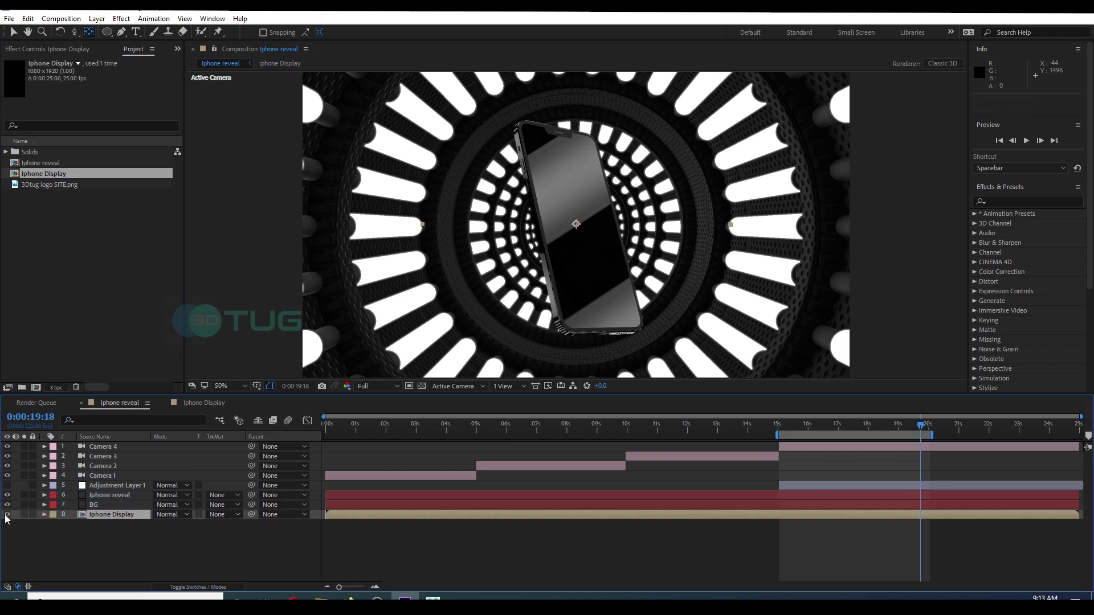
pyautogui.click(5, 515)
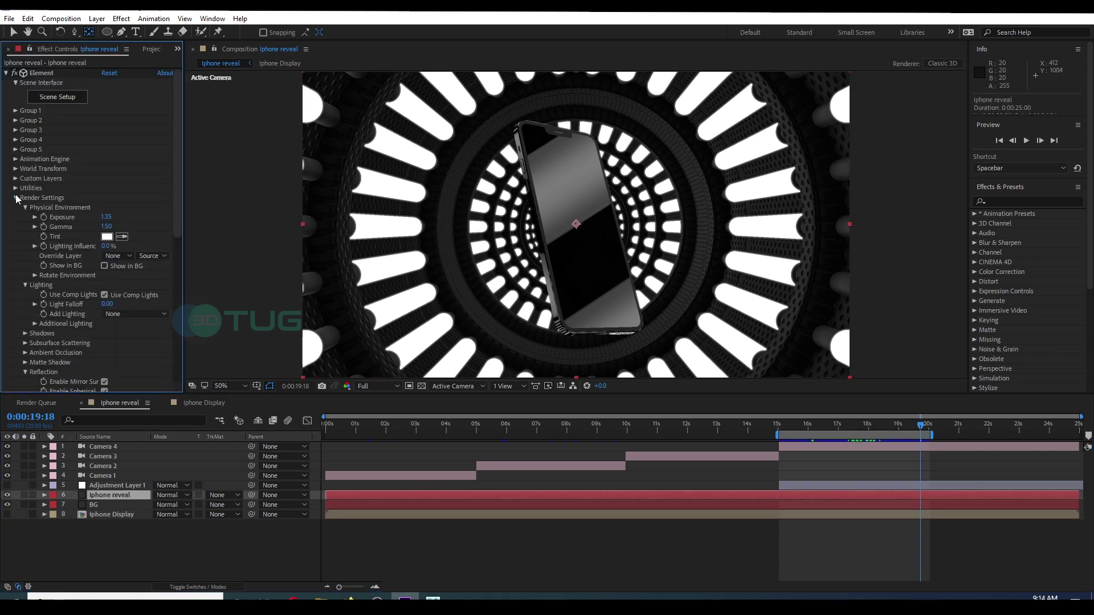
# Assign Iphone Display to Layer 1 of the Custom Texture Maps in the Iphone reveal layer's Element effect.
pyautogui.click(16, 197)
pyautogui.click(15, 178)
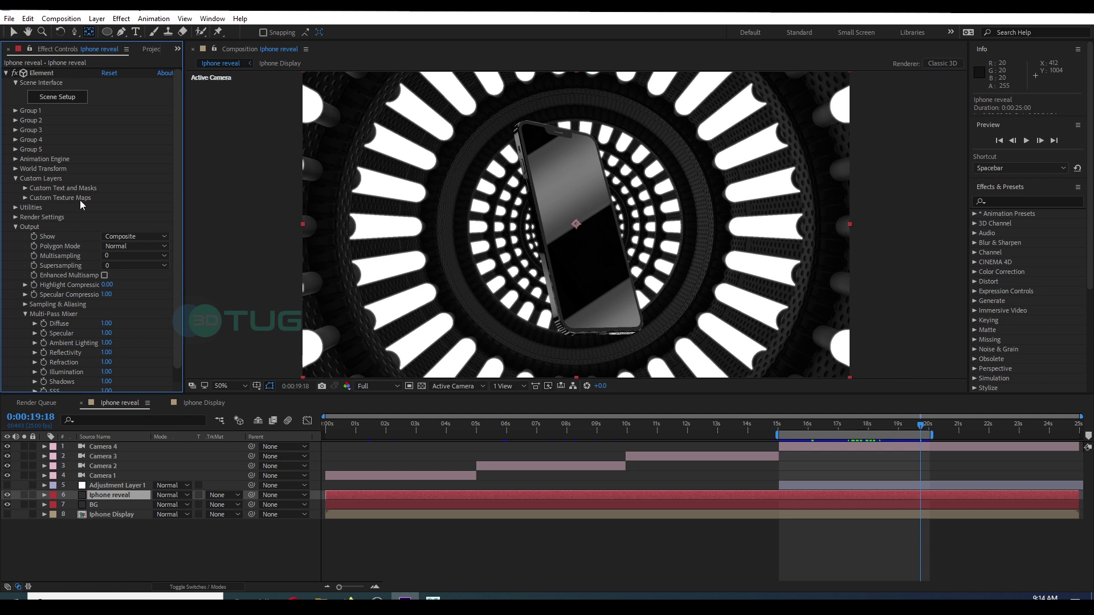
pyautogui.click(25, 198)
pyautogui.click(111, 194)
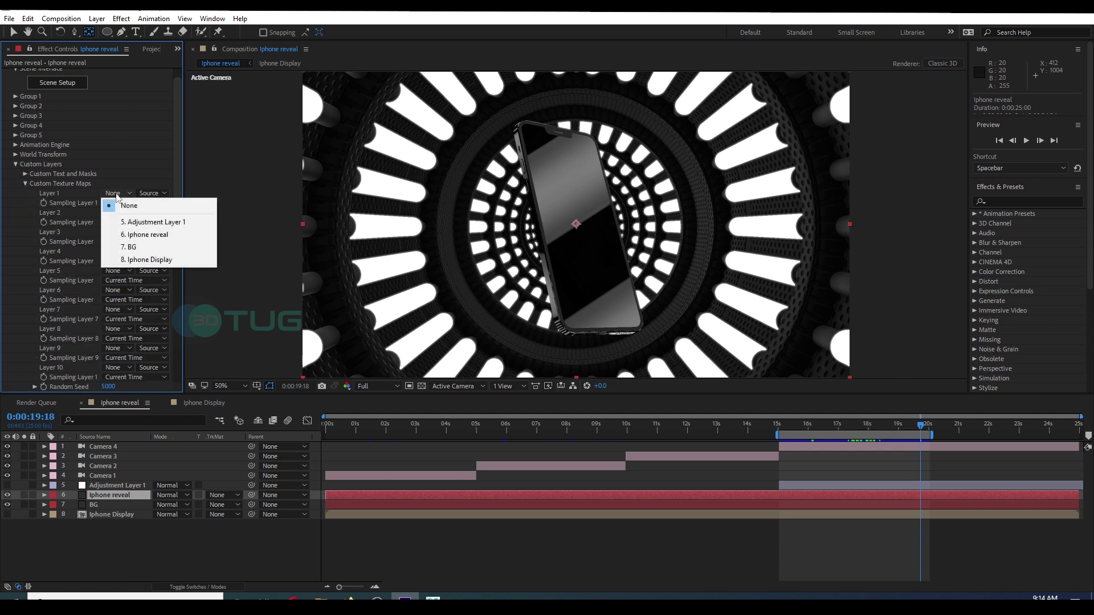
pyautogui.click(144, 261)
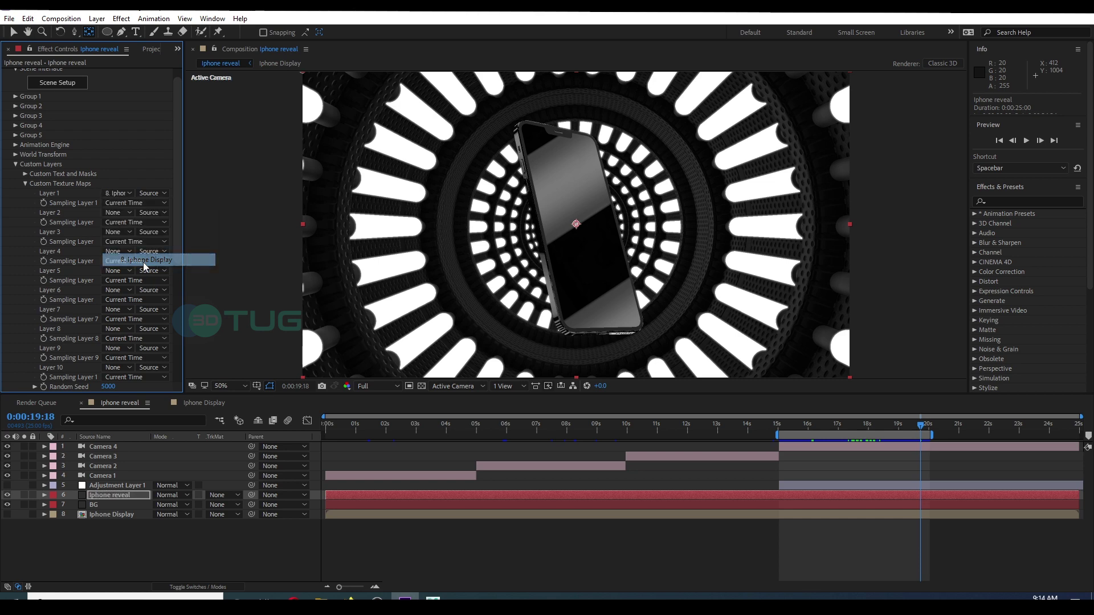
pyautogui.scroll(1, 86, 168)
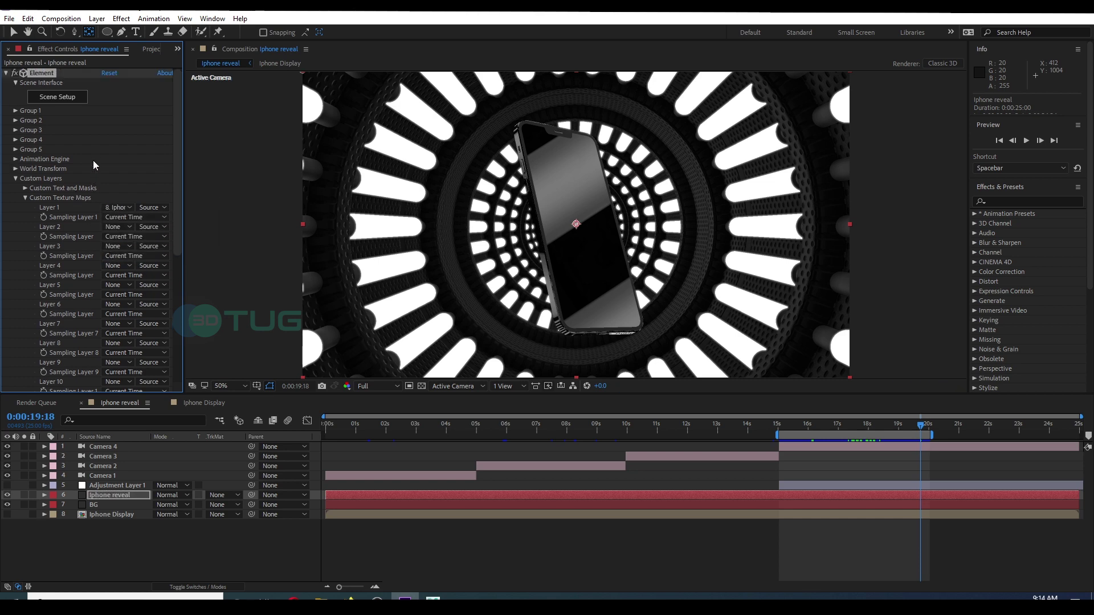
# In Element's Scene Setup, load Custom Layer 1 as the Diffuse texture of the phone screen's Black_Gloss material.
pyautogui.click(72, 102)
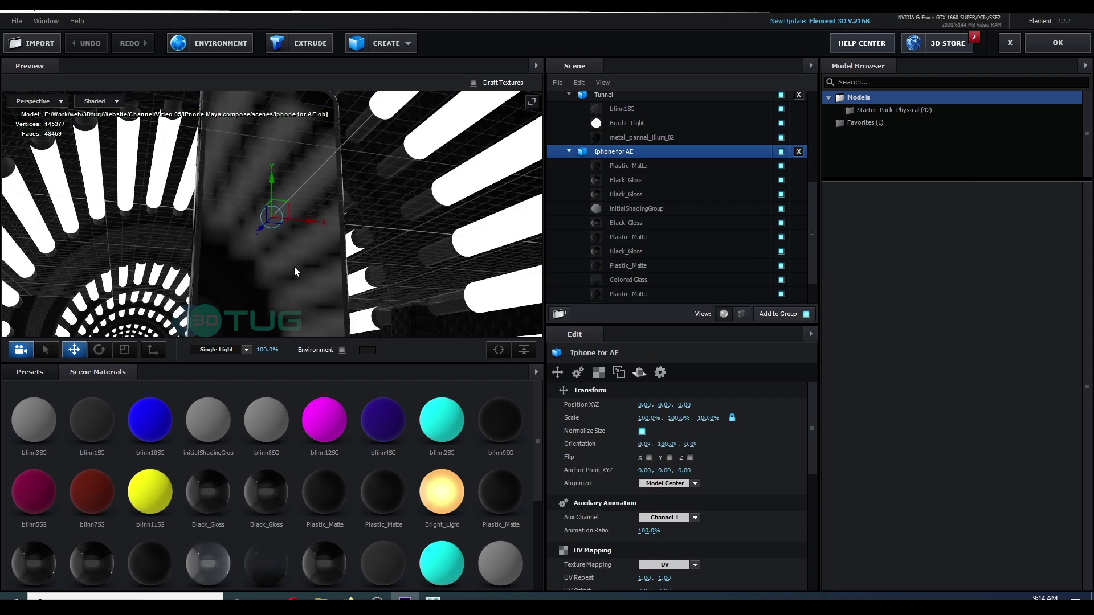
pyautogui.click(595, 220)
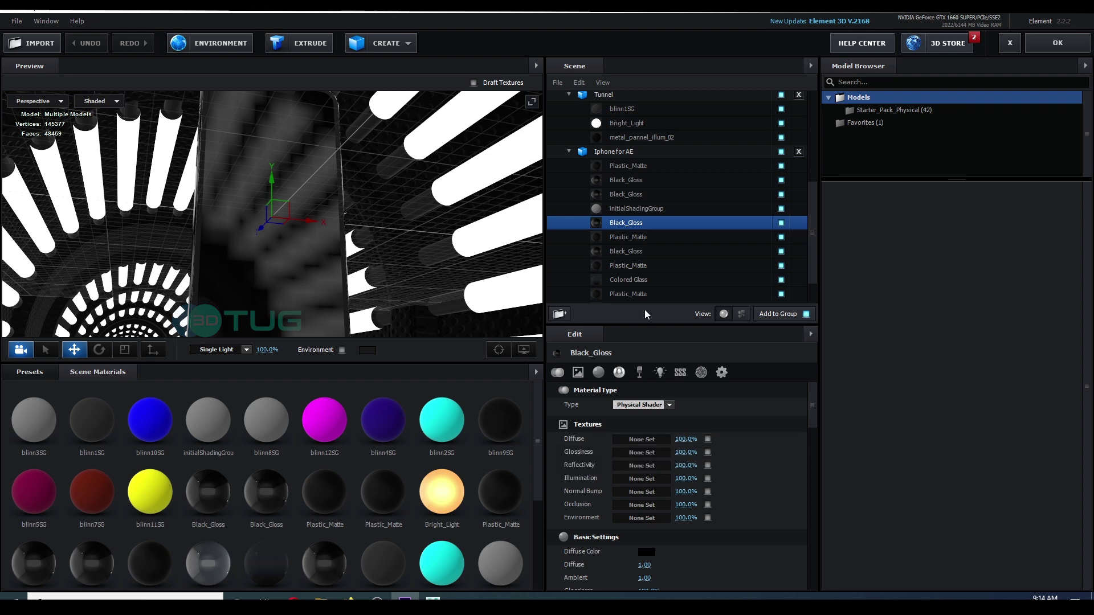
pyautogui.click(654, 439)
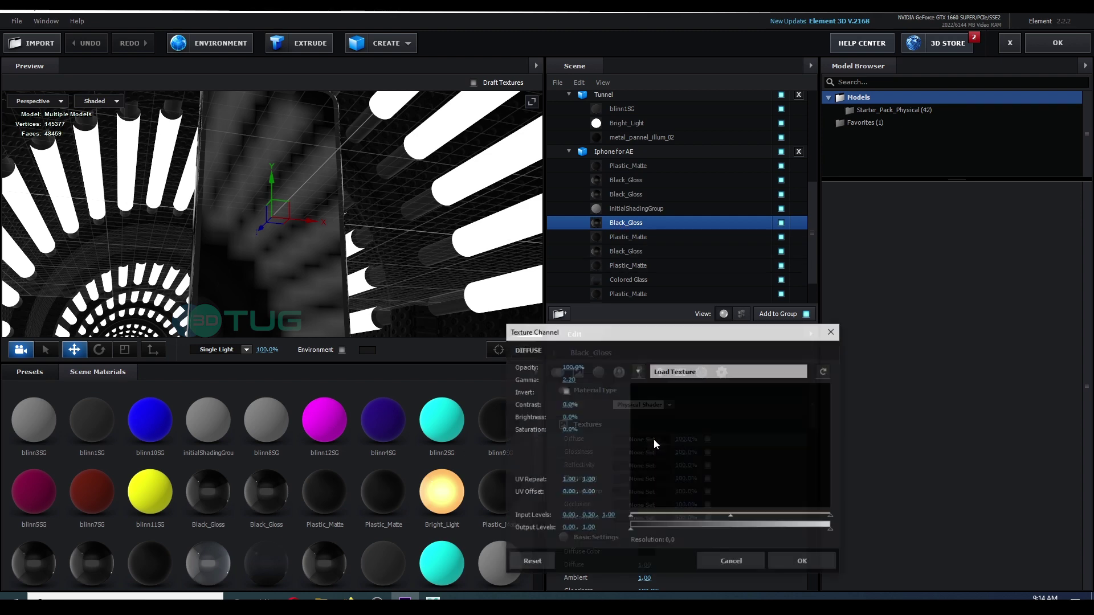
pyautogui.click(647, 374)
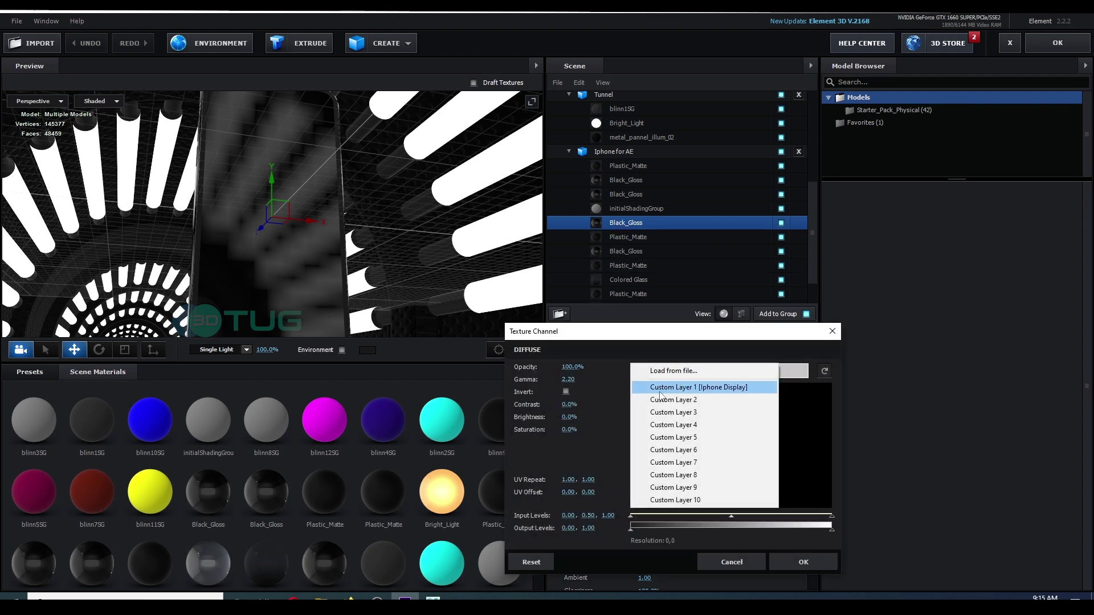
pyautogui.click(728, 392)
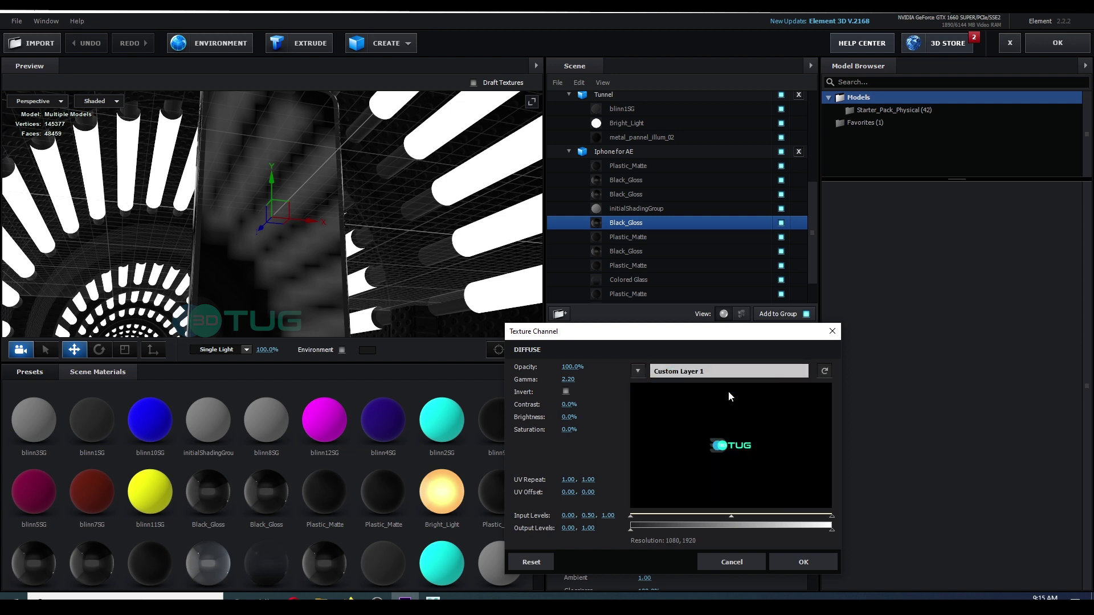
pyautogui.click(796, 560)
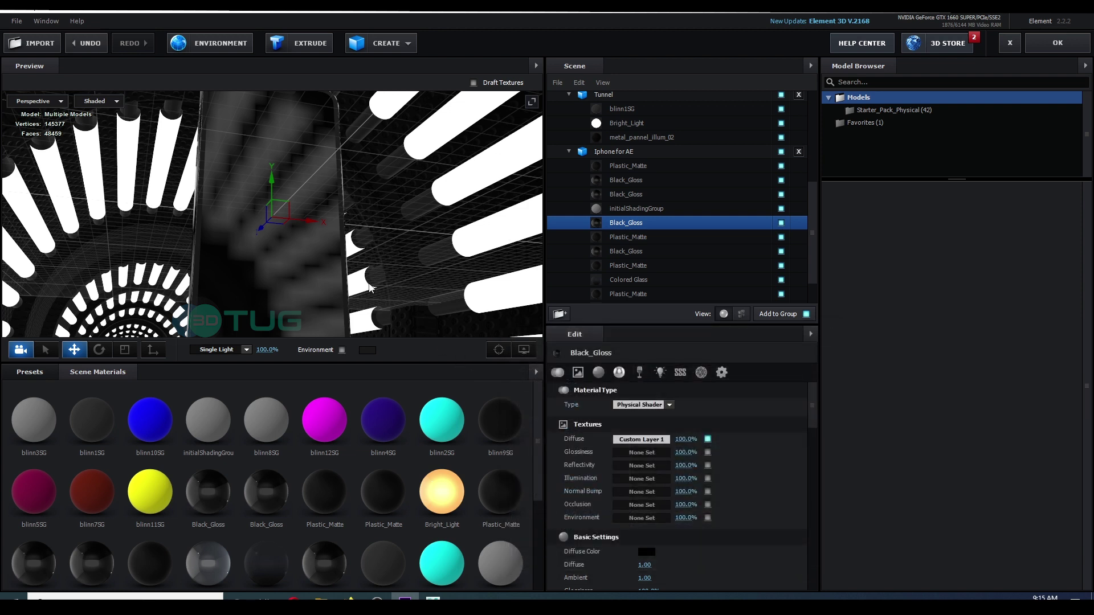
# Set the screen material's Diffuse Color to white (FFFFFF) and examine the logo on the phone.
pyautogui.scroll(-3, 368, 283)
pyautogui.scroll(3, 369, 283)
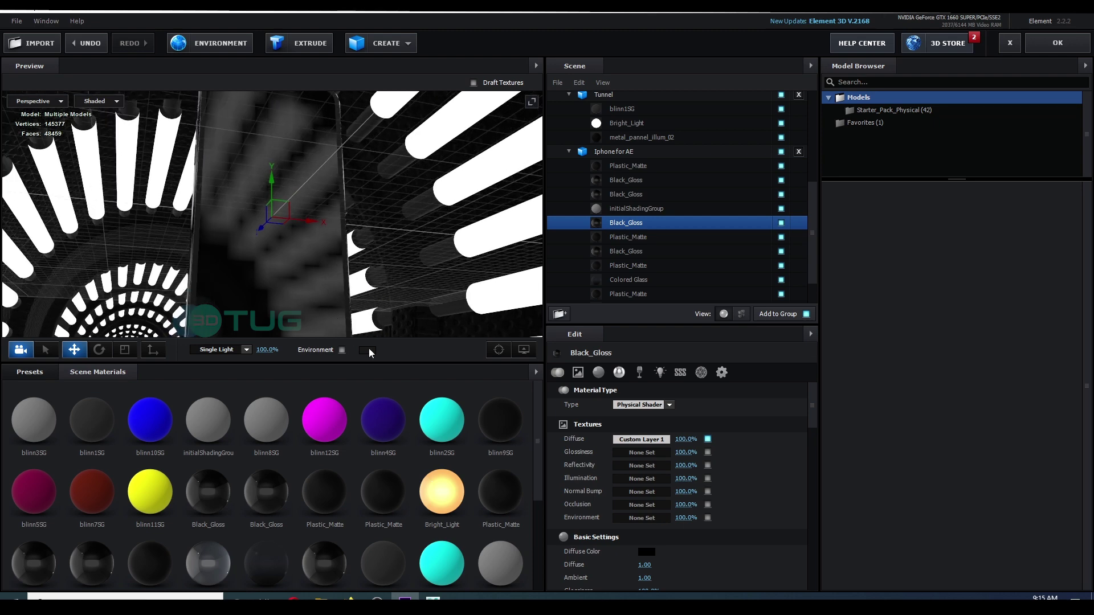
pyautogui.click(646, 552)
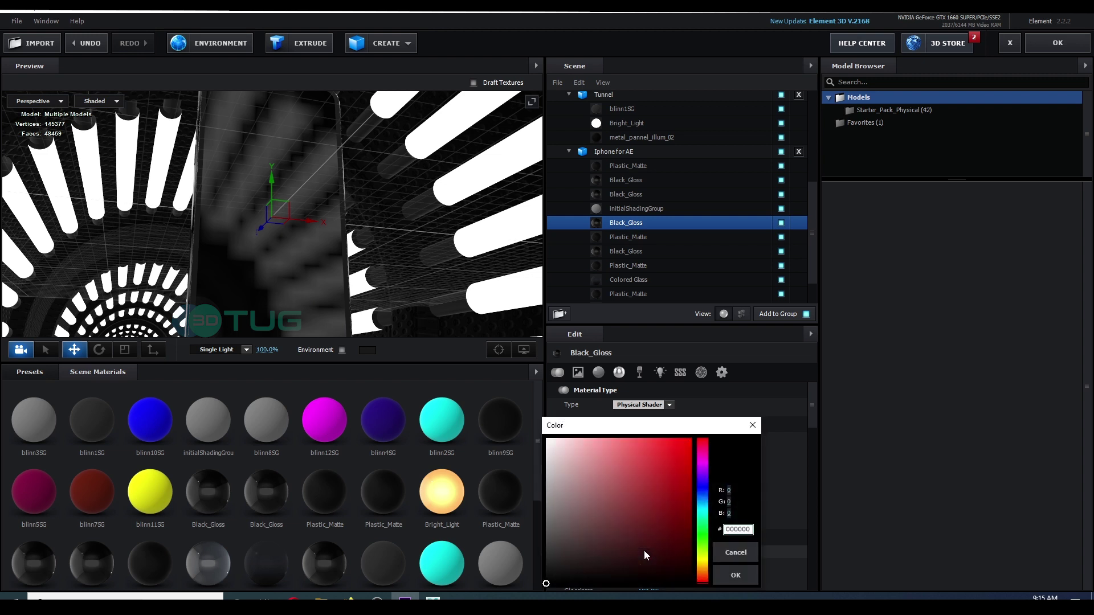
pyautogui.moveTo(547, 585); pyautogui.dragTo(536, 444)
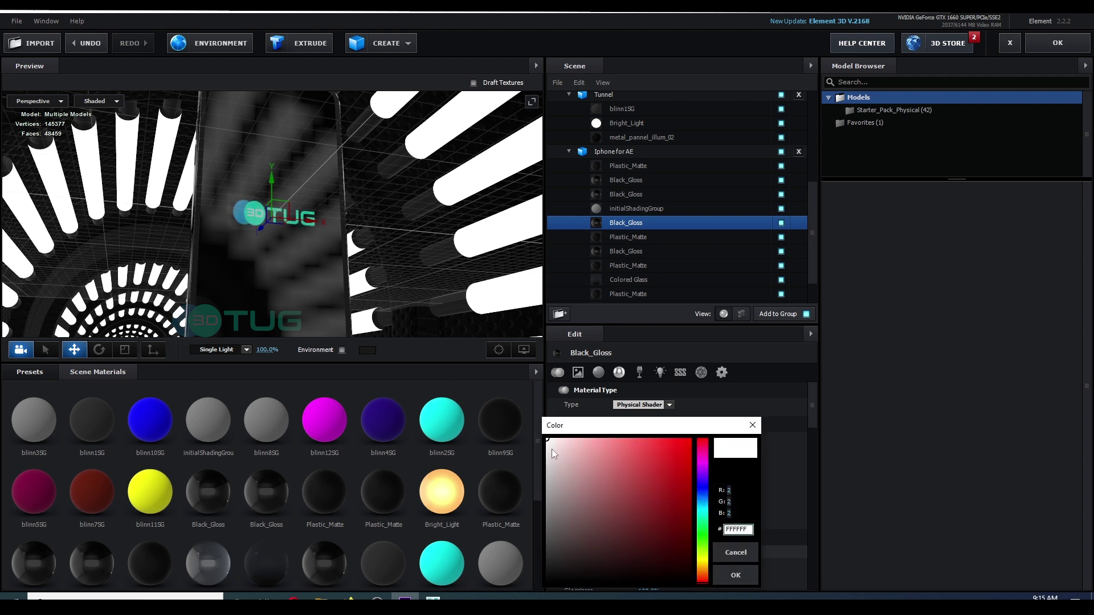
pyautogui.click(721, 574)
pyautogui.moveTo(385, 297); pyautogui.dragTo(343, 247)
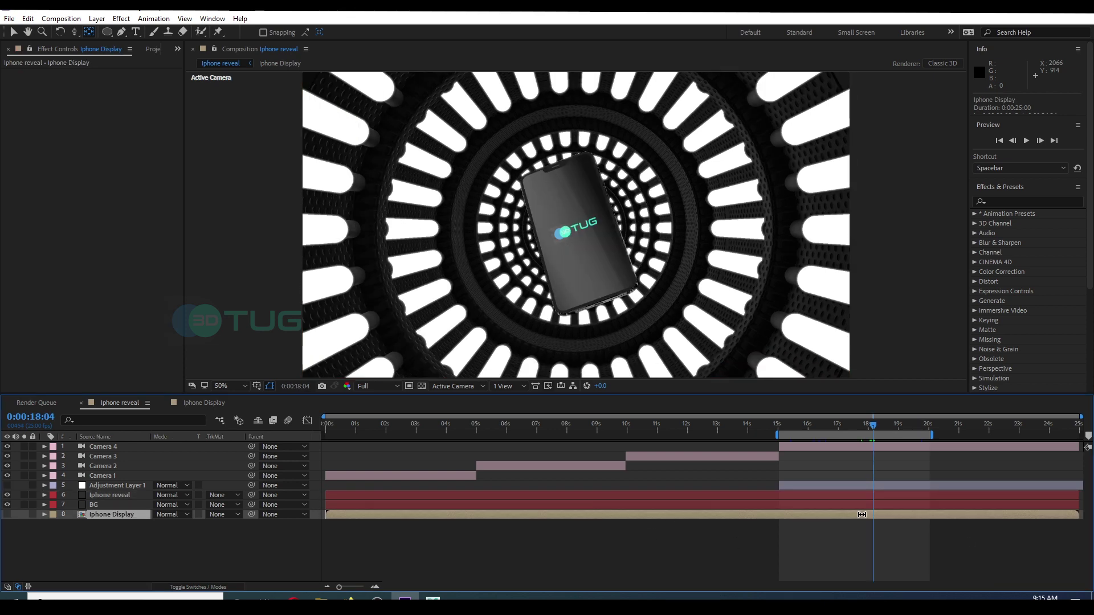
# Open the Iphone Display composition, and check the phone screen at 0:00:19:06 in the Iphone reveal composition.
pyautogui.doubleClick(862, 514)
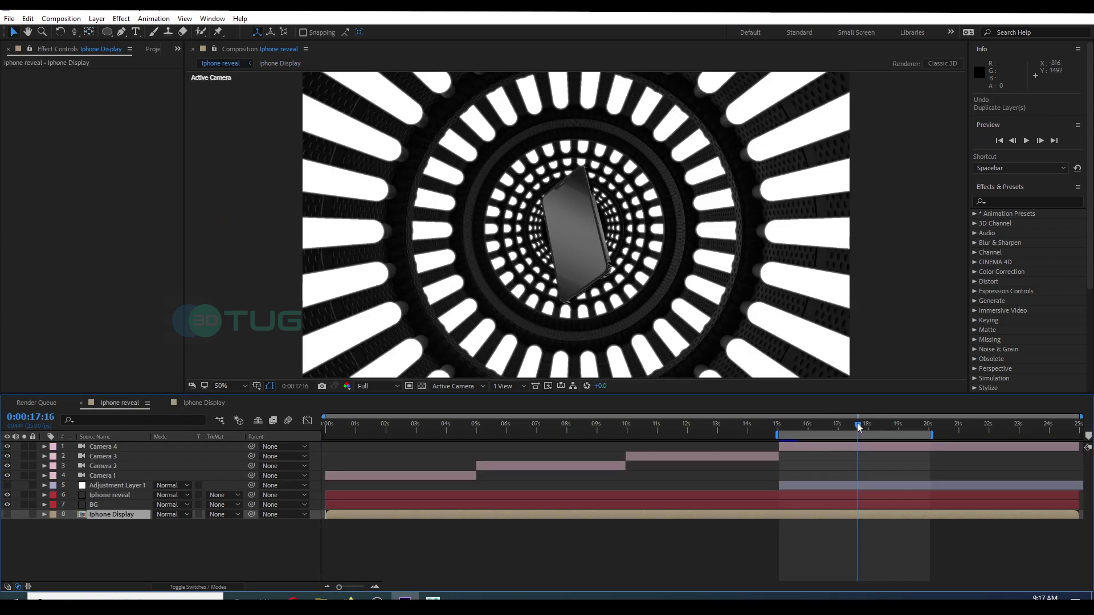
pyautogui.moveTo(859, 427); pyautogui.dragTo(906, 433)
pyautogui.hotkey('ctrl', 'Up')
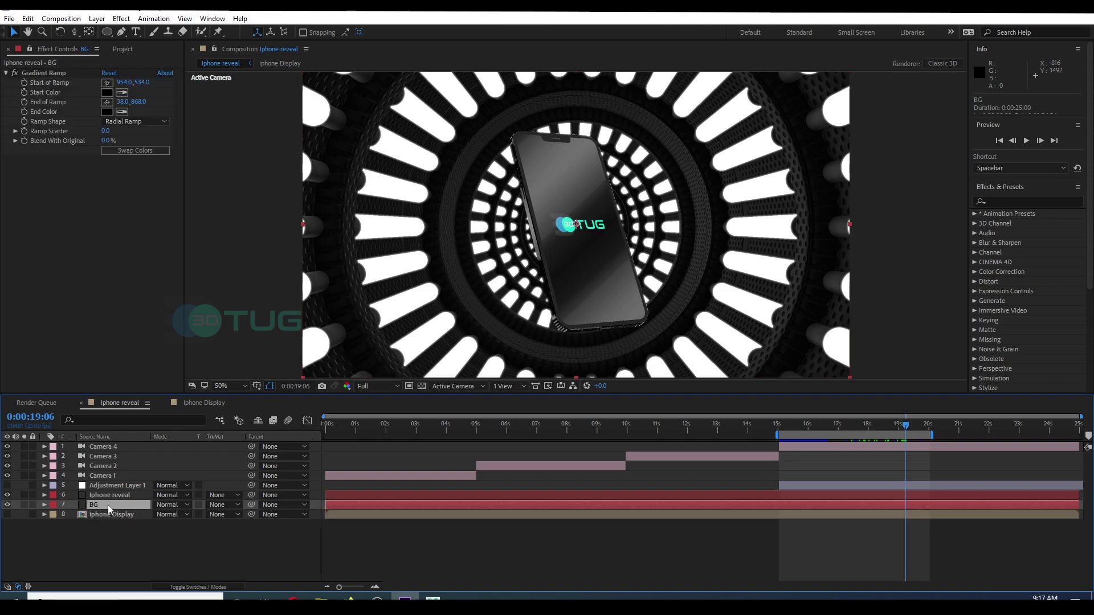
# Reopen the Iphone reveal layer's Element Scene Setup and examine the materials around the phone's frame and notch up close.
pyautogui.click(121, 498)
pyautogui.click(55, 98)
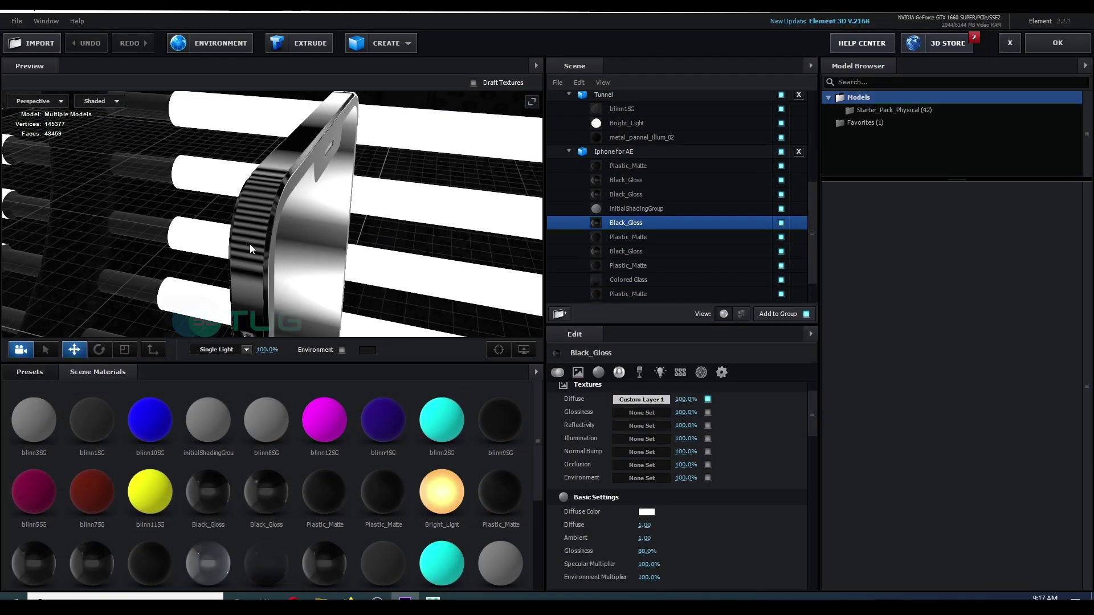
pyautogui.click(252, 246)
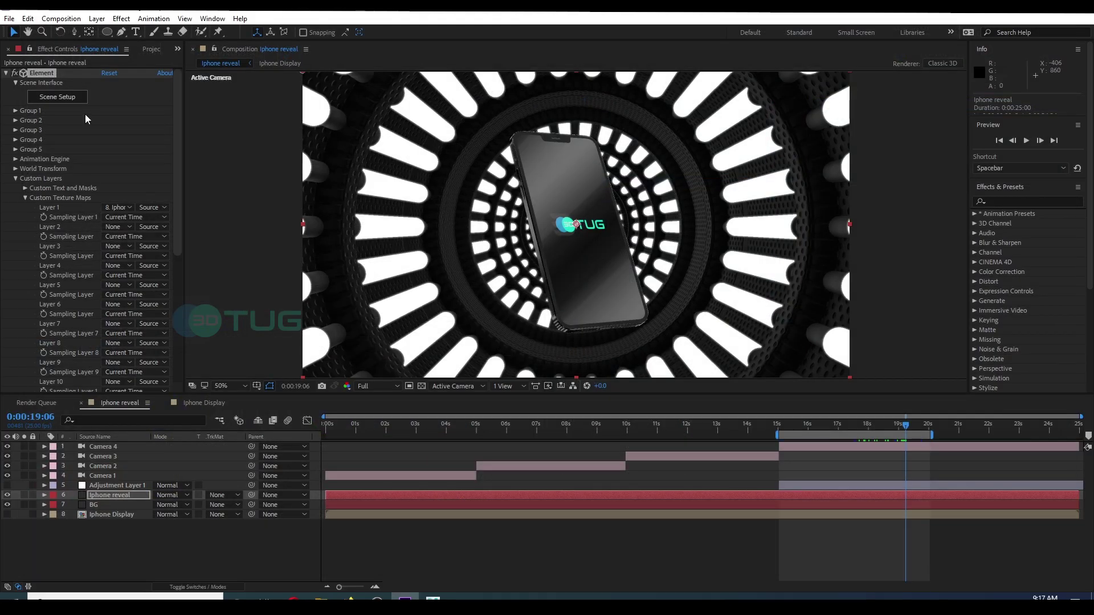
pyautogui.click(65, 100)
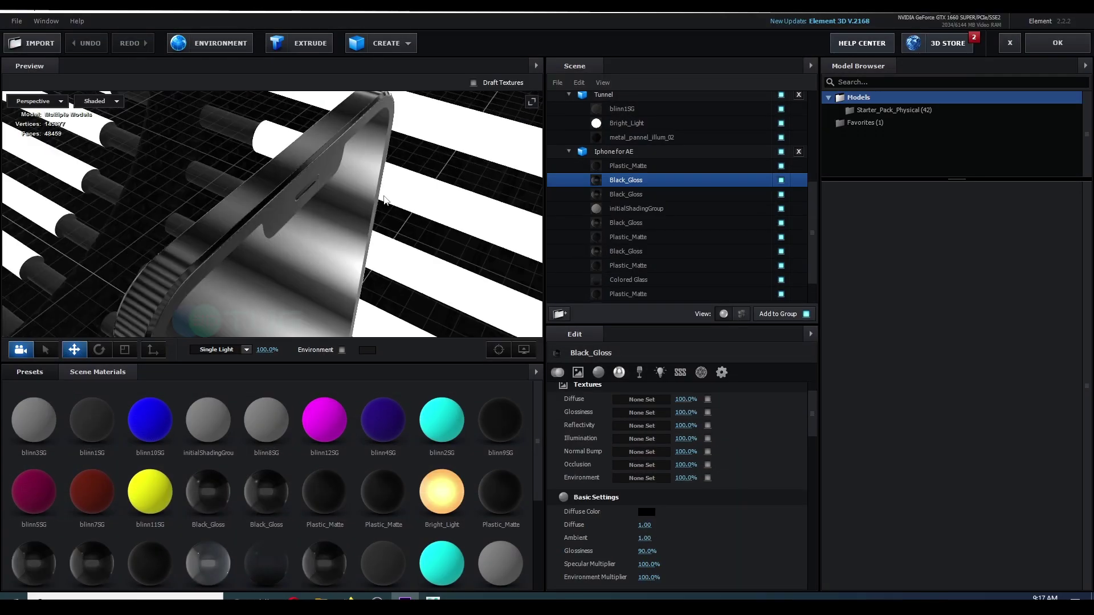
pyautogui.moveTo(307, 191); pyautogui.dragTo(354, 186)
pyautogui.click(353, 186)
# Try a Glossiness of 0% on the phone's Plastic_Matte material below the fourth Black_Gloss, and test the last Plastic_Matte material's visibility.
pyautogui.scroll(-3, 658, 513)
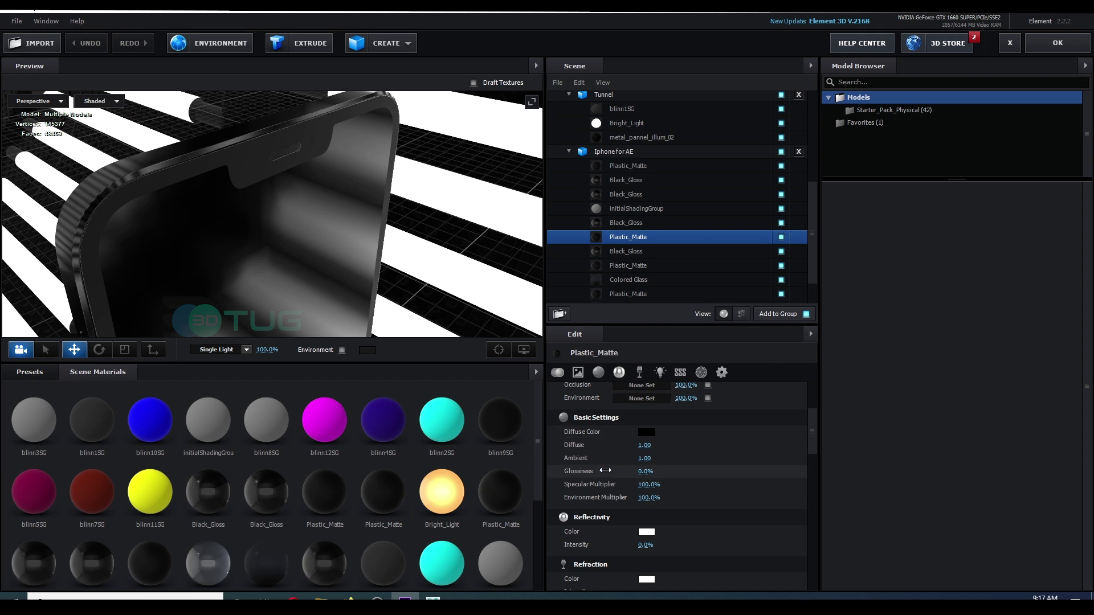
pyautogui.hotkey('ctrl', 'z')
pyautogui.doubleClick(780, 295)
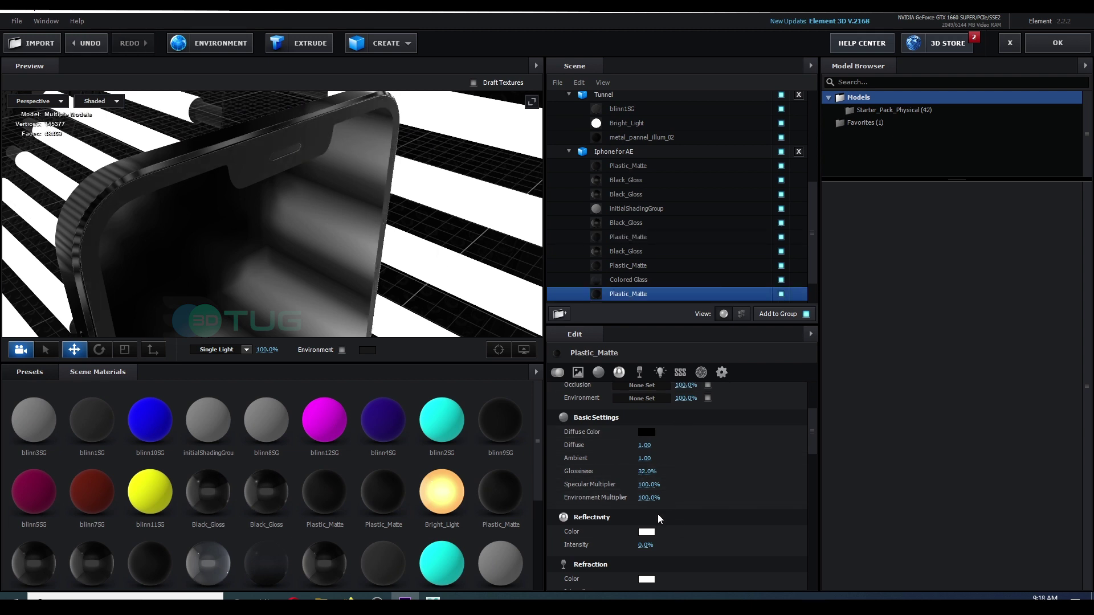
pyautogui.hotkey('ctrl', 'z')
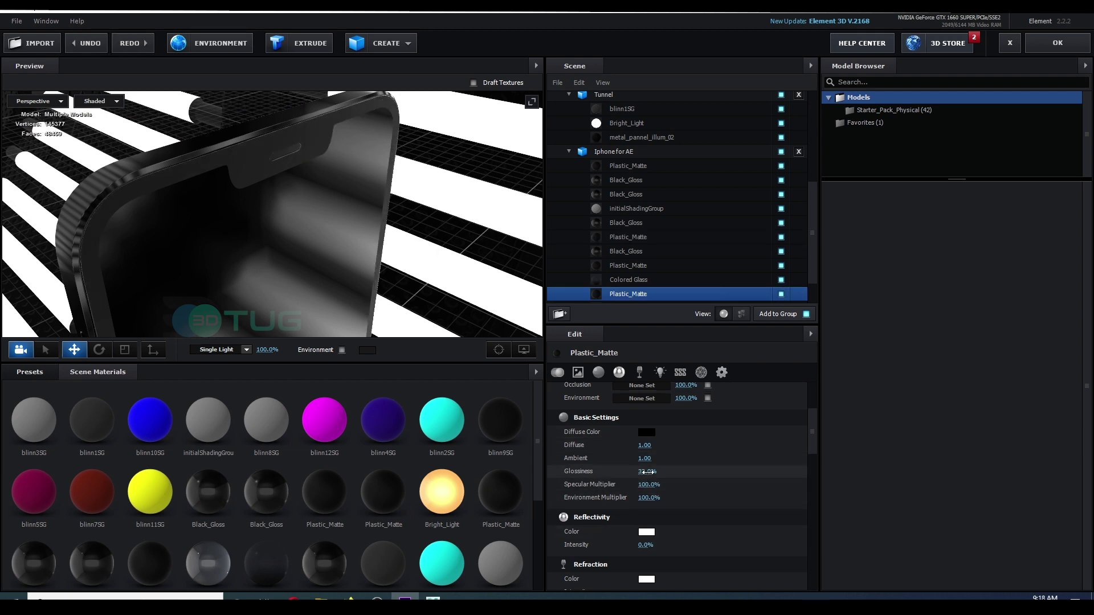
# Set the Glossiness of the phone's last Plastic_Matte material to 75% and apply the scene setup.
pyautogui.moveTo(689, 473); pyautogui.dragTo(601, 479)
pyautogui.hotkey('ctrl', 'z')
pyautogui.click(648, 472)
pyautogui.write('48')
pyautogui.press('Return')
pyautogui.click(649, 472)
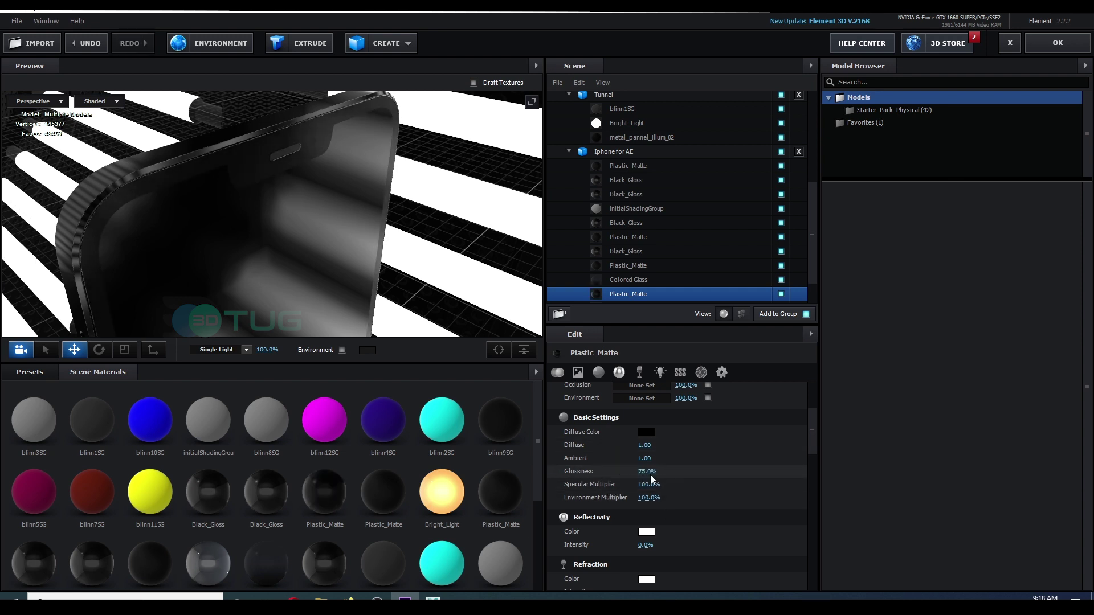
pyautogui.press('Return')
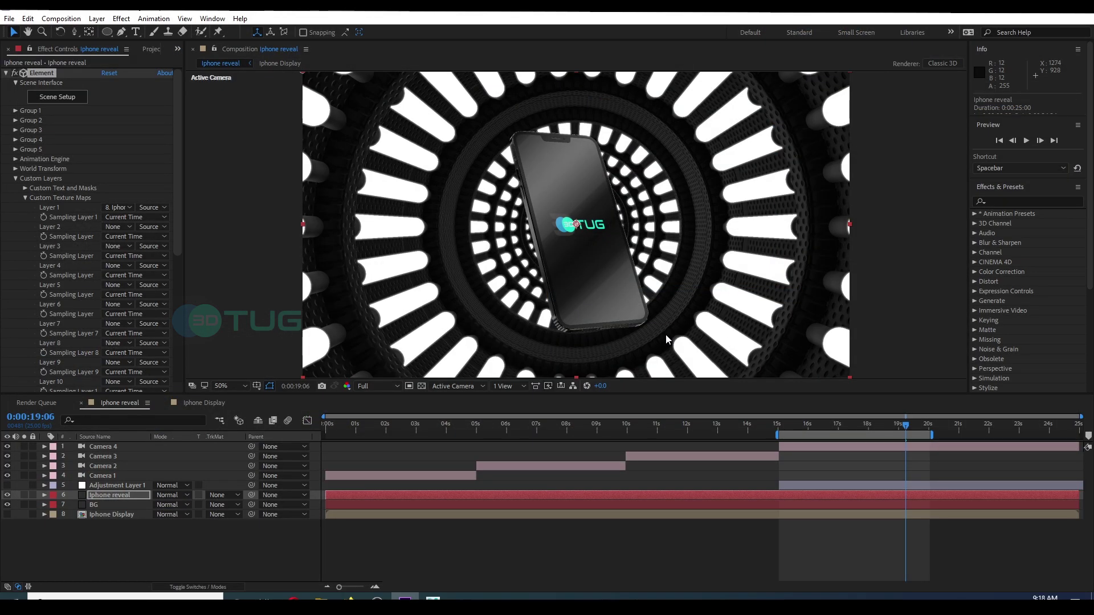
# Place the blue Background Loop video in Iphone Display between Cyan Solid 1 and Black Solid 1, and check it on the phone in Iphone reveal.
pyautogui.moveTo(905, 428); pyautogui.dragTo(799, 474)
pyautogui.moveTo(729, 476); pyautogui.dragTo(409, 498)
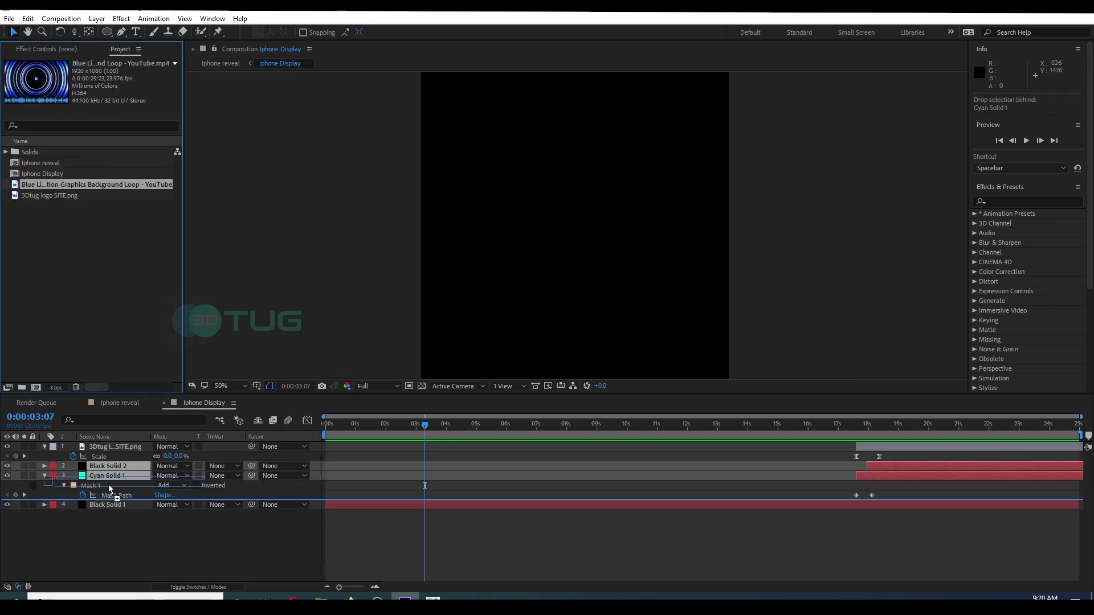
pyautogui.press('u')
pyautogui.click(332, 424)
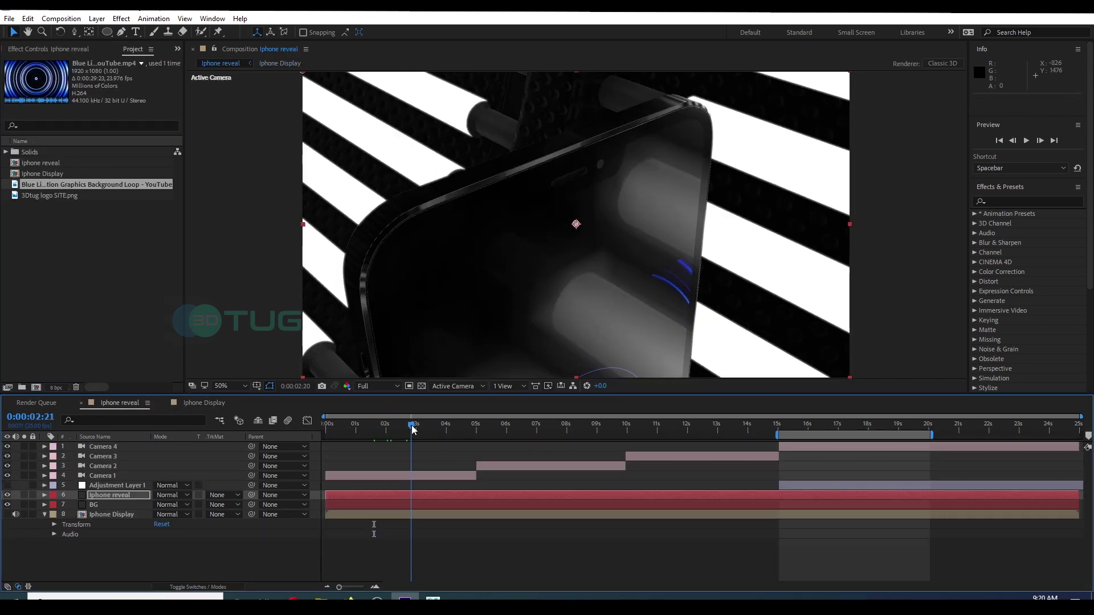
# Undo the video's Fit to Comp in Iphone Display, scale it to 179%, and check it on the phone in Iphone reveal.
pyautogui.click(201, 406)
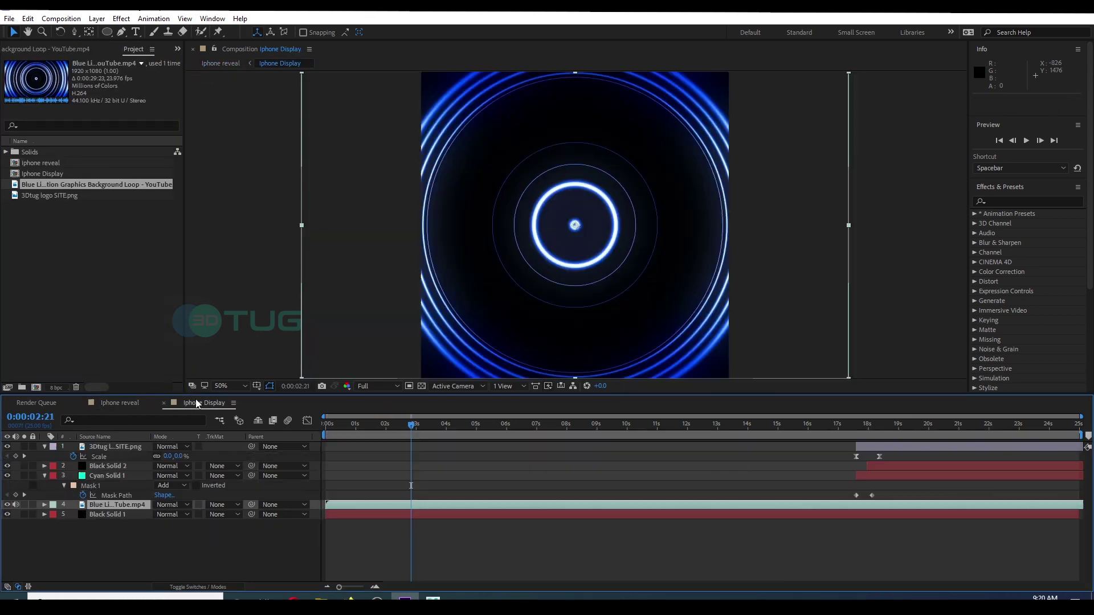
pyautogui.hotkey('ctrl', 'z')
pyautogui.scroll(-3, 378, 343)
pyautogui.press('s')
pyautogui.moveTo(190, 515); pyautogui.dragTo(229, 519)
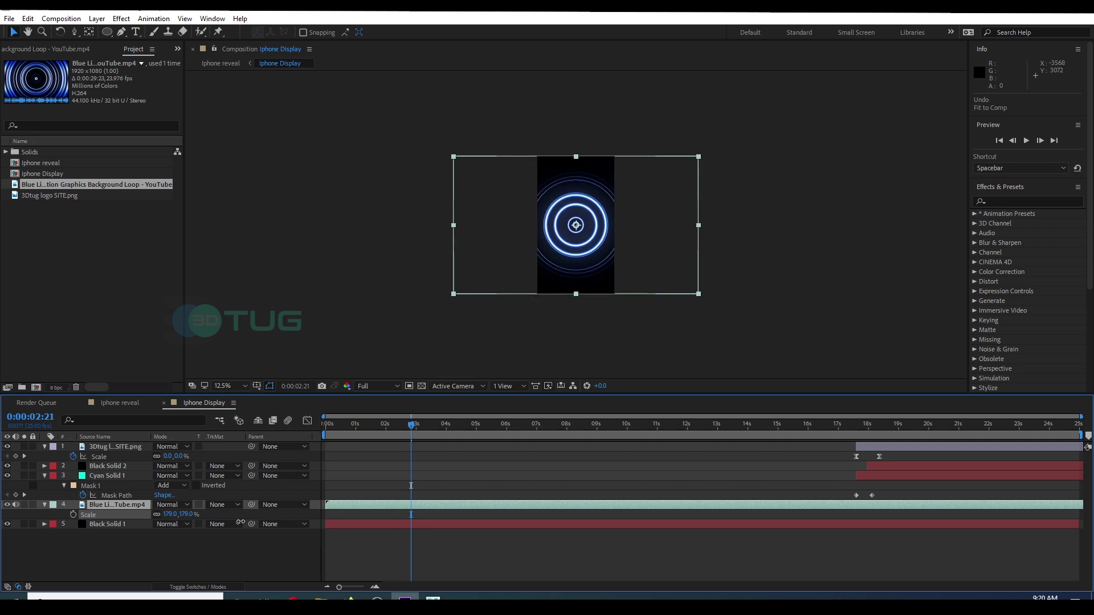
pyautogui.click(119, 403)
pyautogui.click(422, 424)
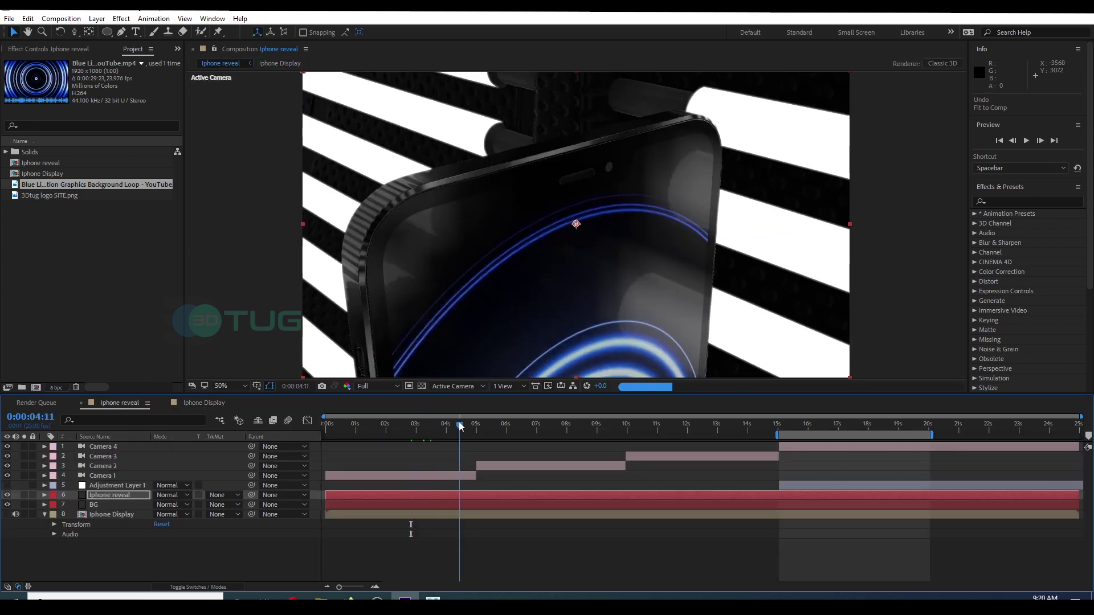
# Delete the Background Loop video layer from Iphone Display, and move to 0:00:18:04 in the Iphone reveal composition.
pyautogui.click(201, 403)
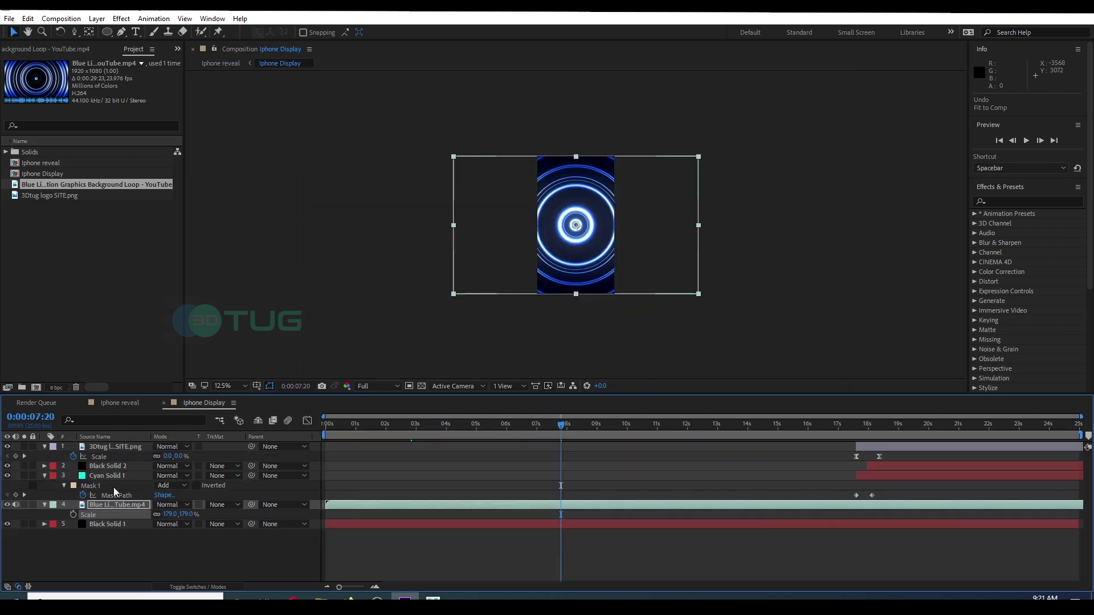
pyautogui.click(105, 506)
pyautogui.press('Delete')
pyautogui.click(118, 403)
pyautogui.click(788, 427)
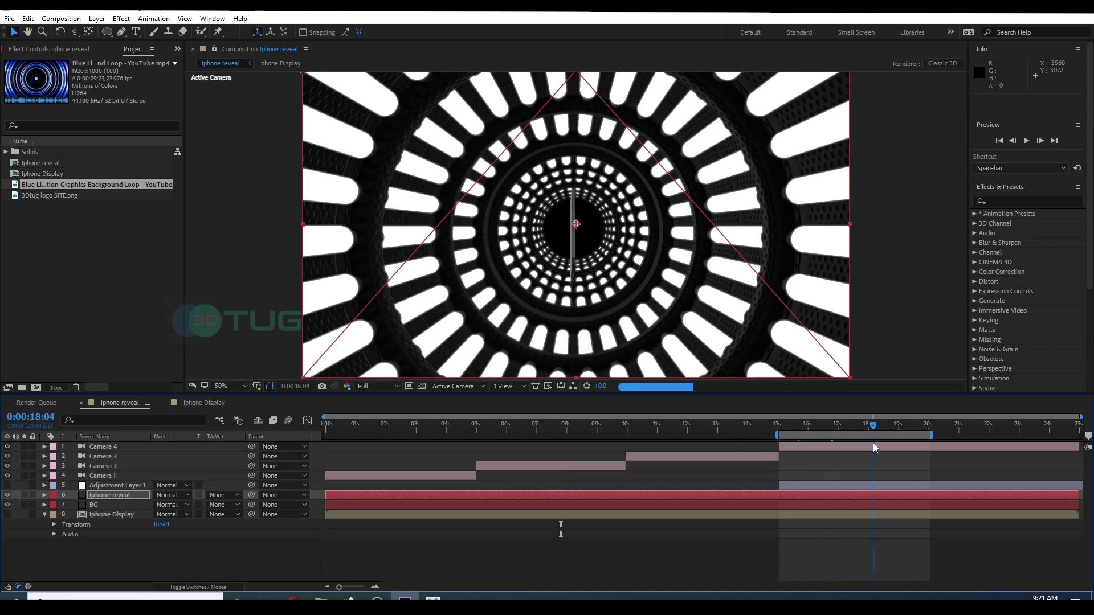